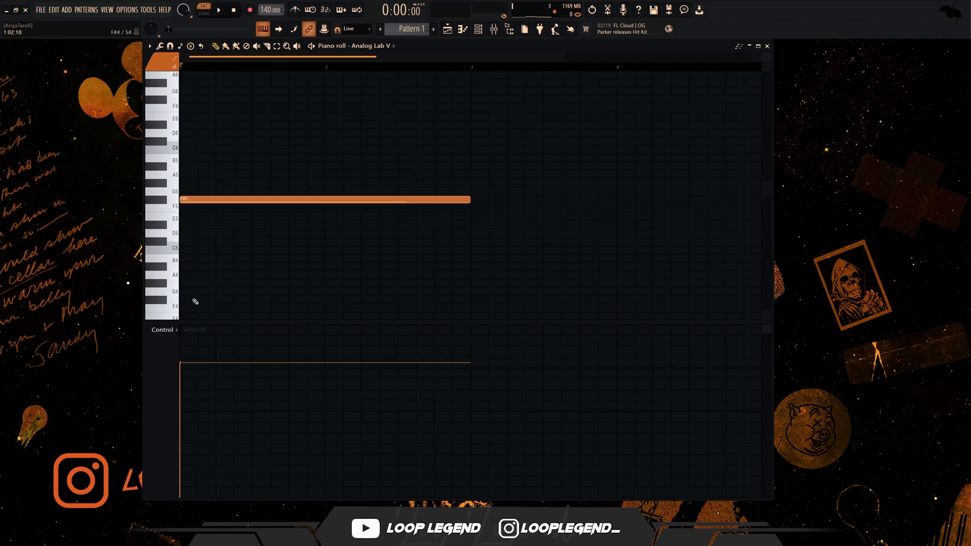
- Add a two-bar F#4 note an octave below the F#5 note and play the pattern
click(195, 301)
key(space)
scroll(213, 263, up, 3)
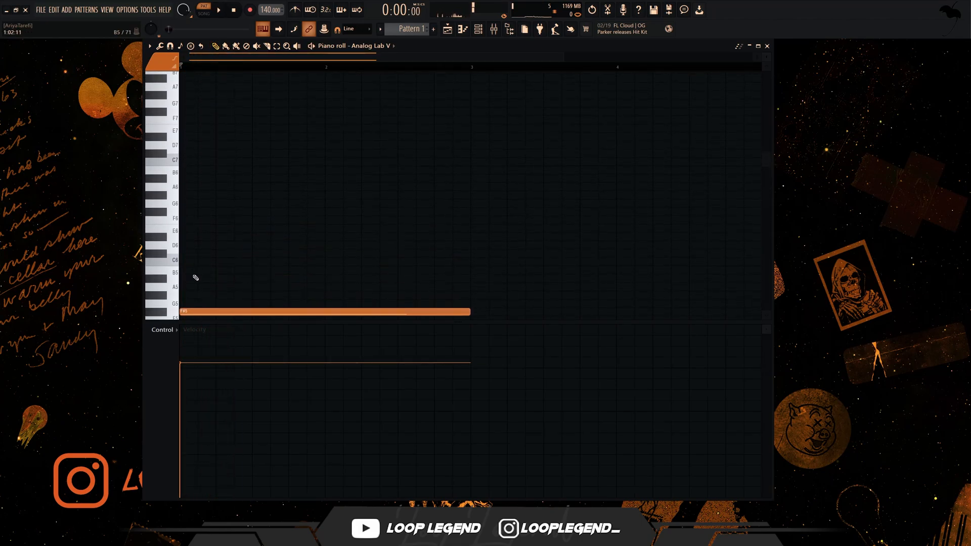
- Add a two-bar note above the F#5, transpose it down to D6, and play the chord
mouse_move(200, 213)
mouse_down()
mouse_move(185, 212)
mouse_move(208, 229)
mouse_up()
key(shift+Down)
key(shift+Down)
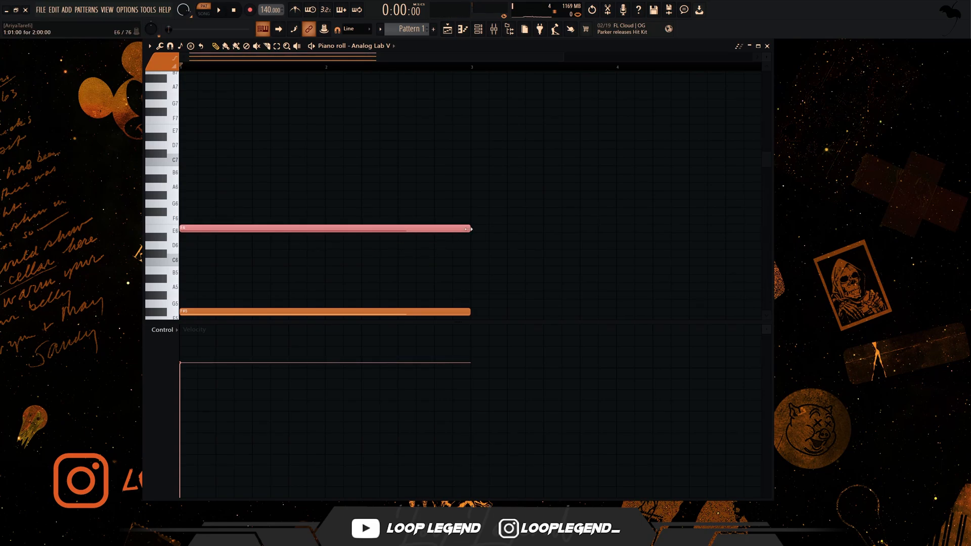
key(shift+Down)
key(shift+Down)
key(space)
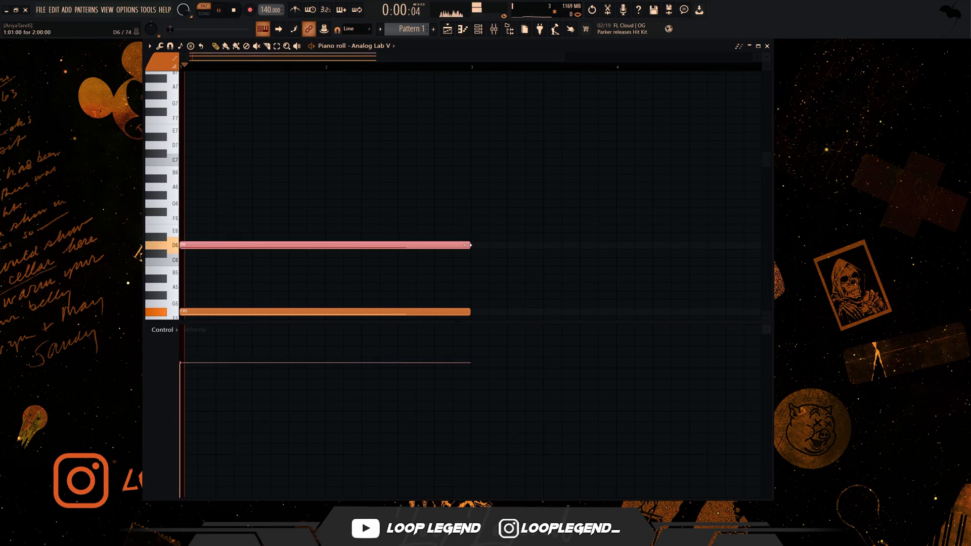
- Shorten the D6 note to six steps and follow it with a C#6 note lasting to the end of bar 1
drag(470, 245, 204, 226)
click(242, 253)
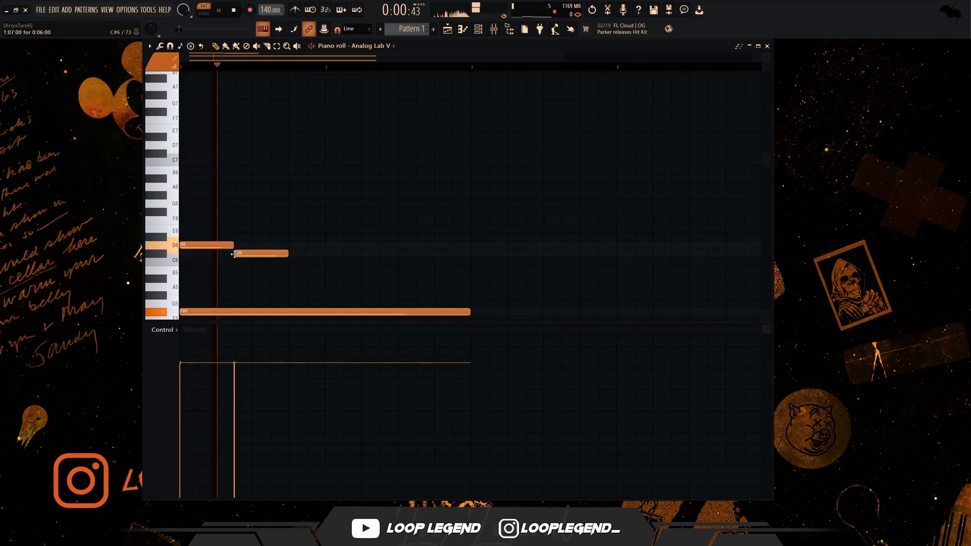
drag(287, 256, 400, 270)
- Duplicate the two-bar phrase into bars 3 and 4 and play it back
scroll(339, 260, down, 3)
scroll(375, 263, down, 2)
key(ctrl+b)
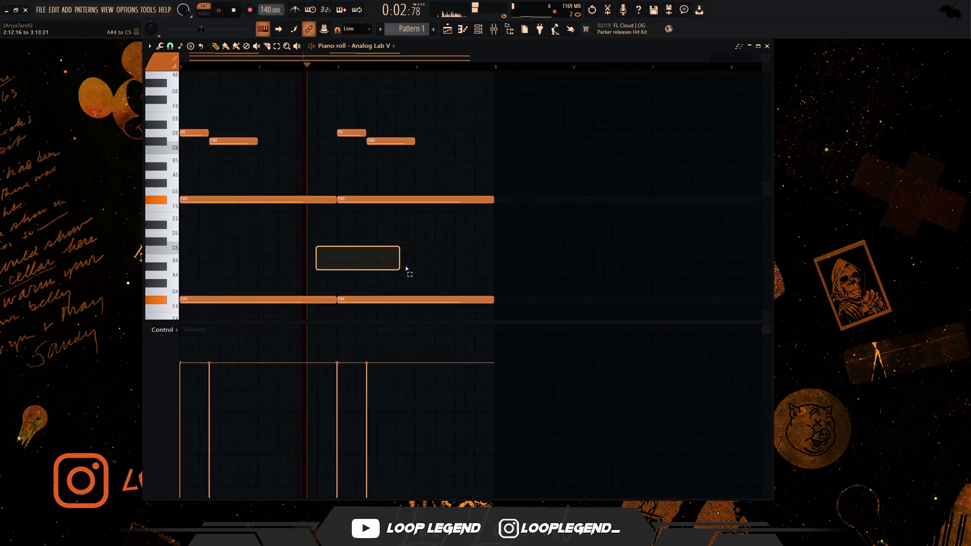
scroll(394, 243, down, 2)
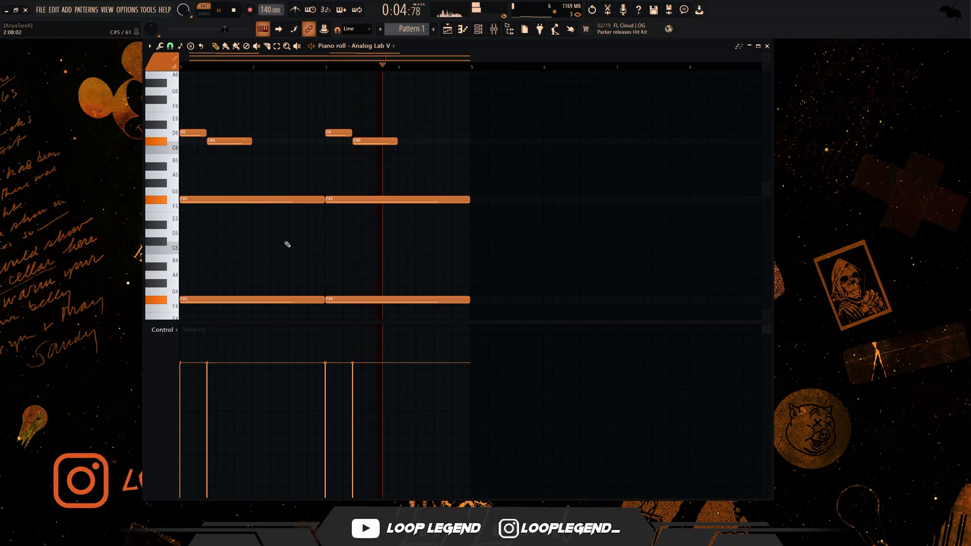
key(space)
key(space)
key(space)
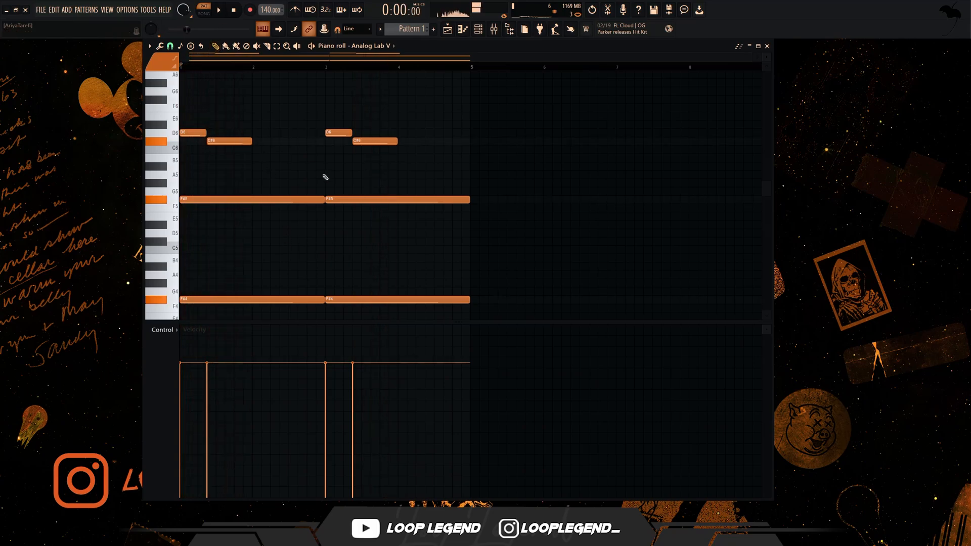
- Continue the bar 2 melody with a ten-step G5 note and a six-step A5 note starting at 2:11
drag(402, 174, 181, 88)
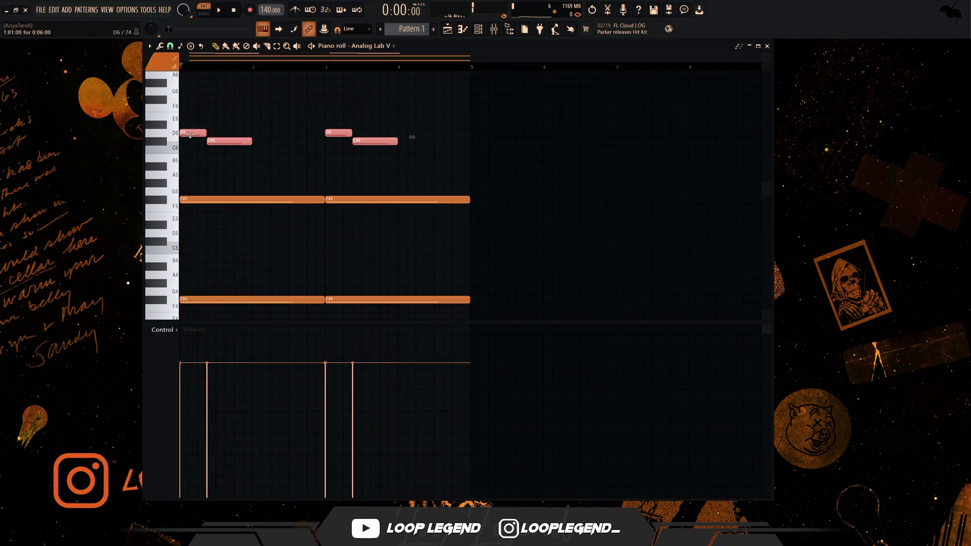
click(254, 192)
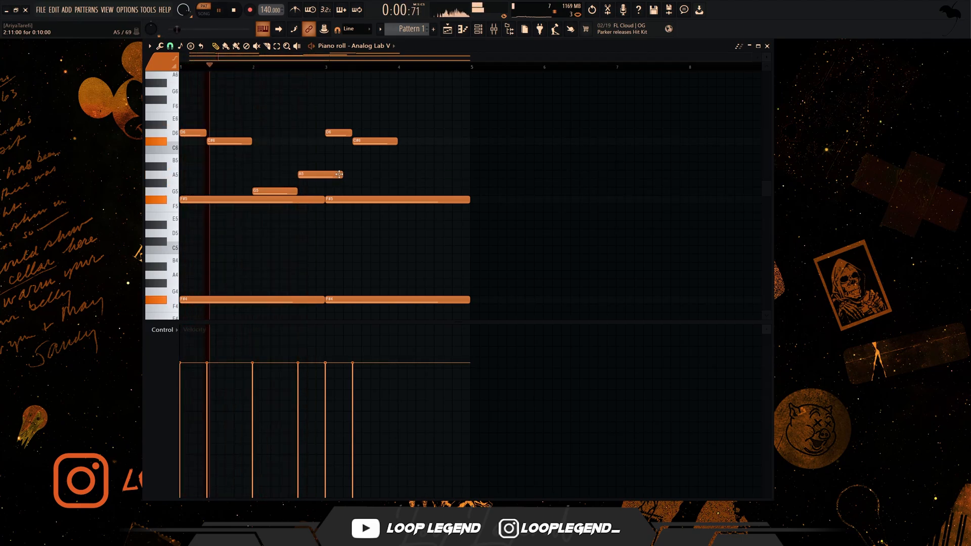
drag(339, 176, 323, 178)
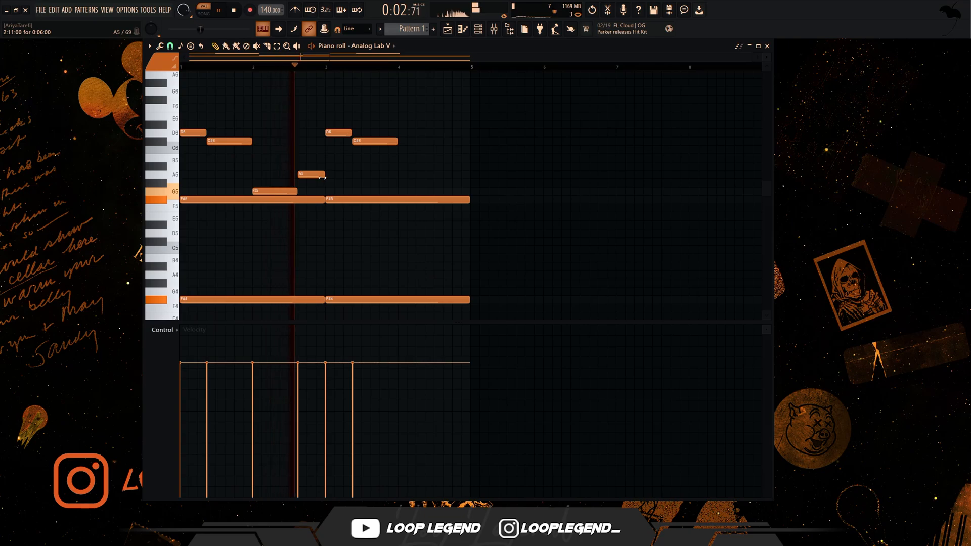
- Render Pattern 1 to a WAV audio clip, then open the clip's settings from Track 4 of the Playlist
right_click(407, 33)
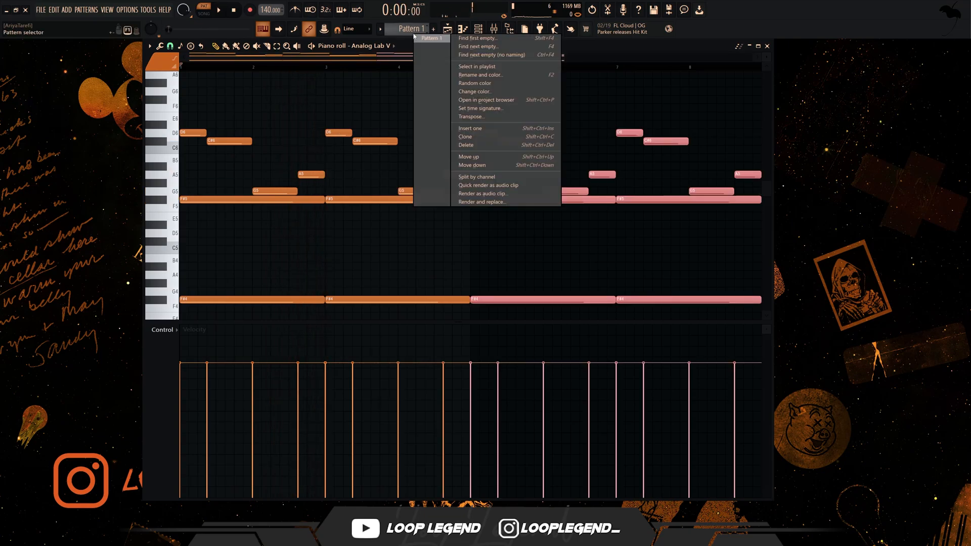
key(q)
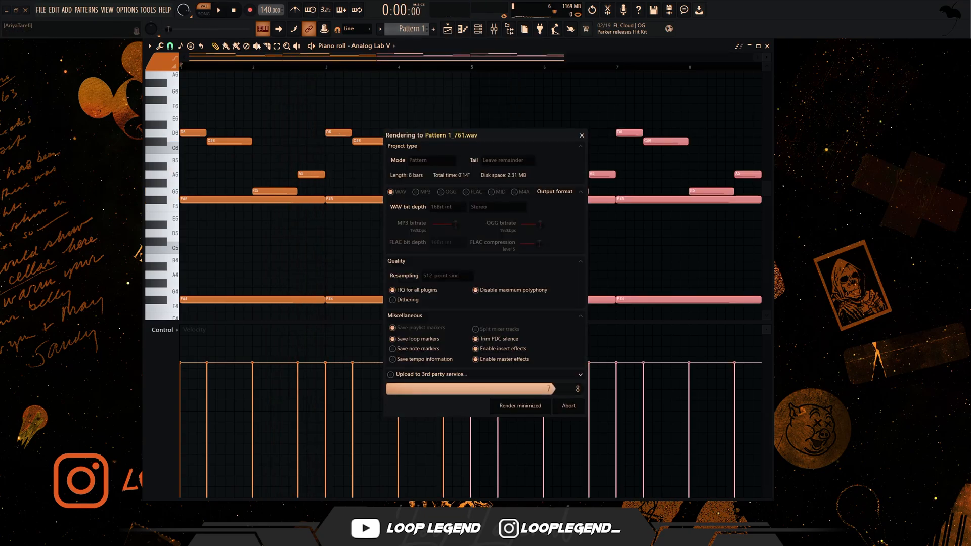
click(448, 30)
click(34, 63)
click(139, 163)
double_click(139, 162)
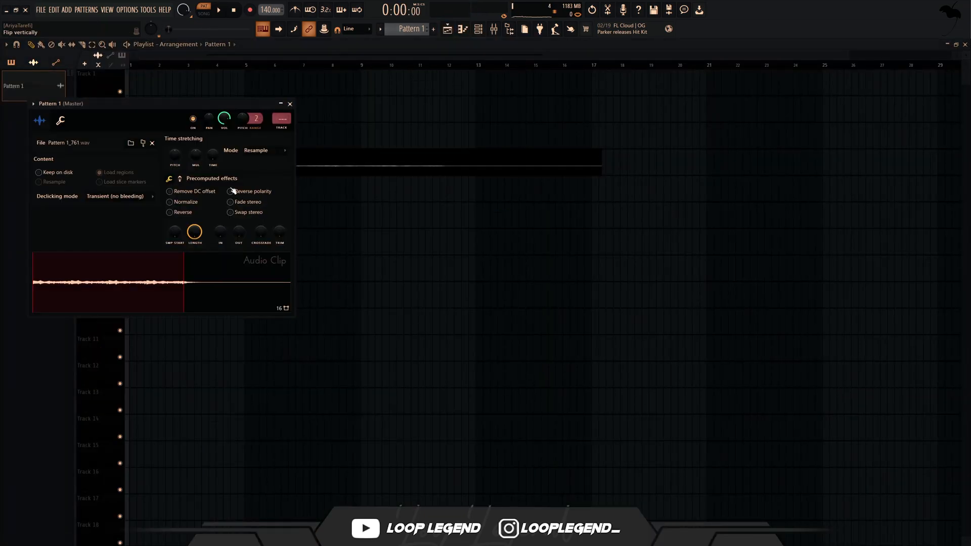
- Normalize the Pattern 1 audio clip, switch playback to song mode, and move the clip to the start of Track 4
click(181, 202)
click(181, 213)
click(204, 11)
click(290, 104)
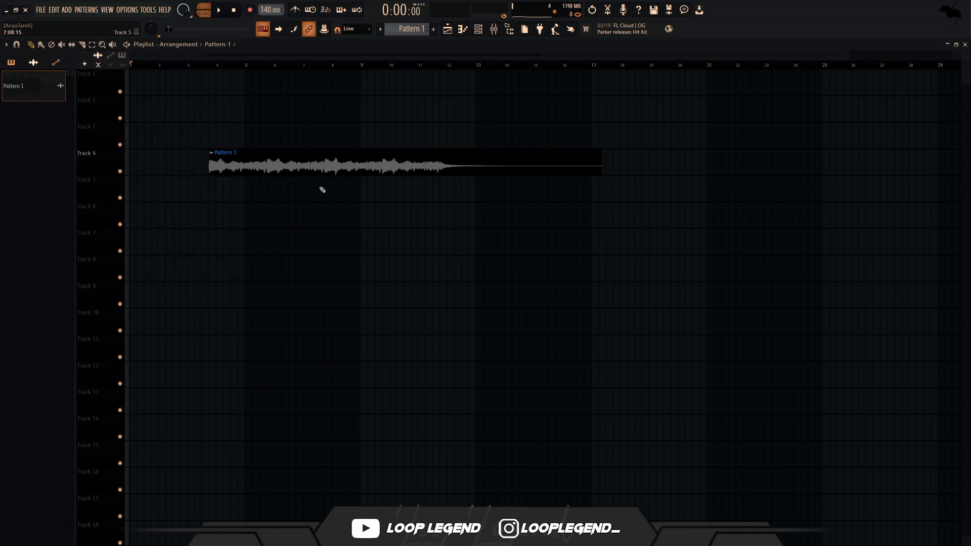
drag(220, 164, 139, 166)
- Lower the Pattern 1 clip's channel volume to about 52% and change its declicking mode
double_click(203, 163)
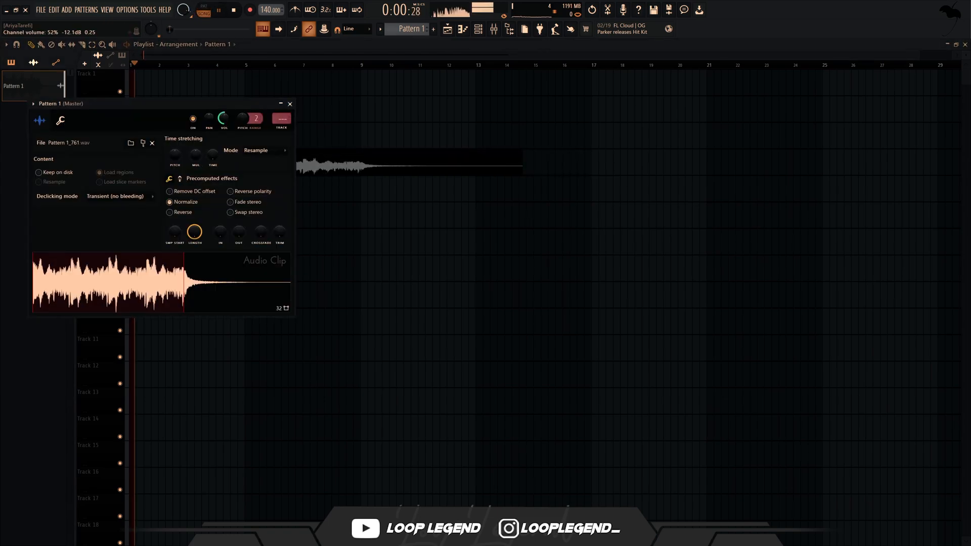
click(130, 196)
click(125, 232)
click(290, 104)
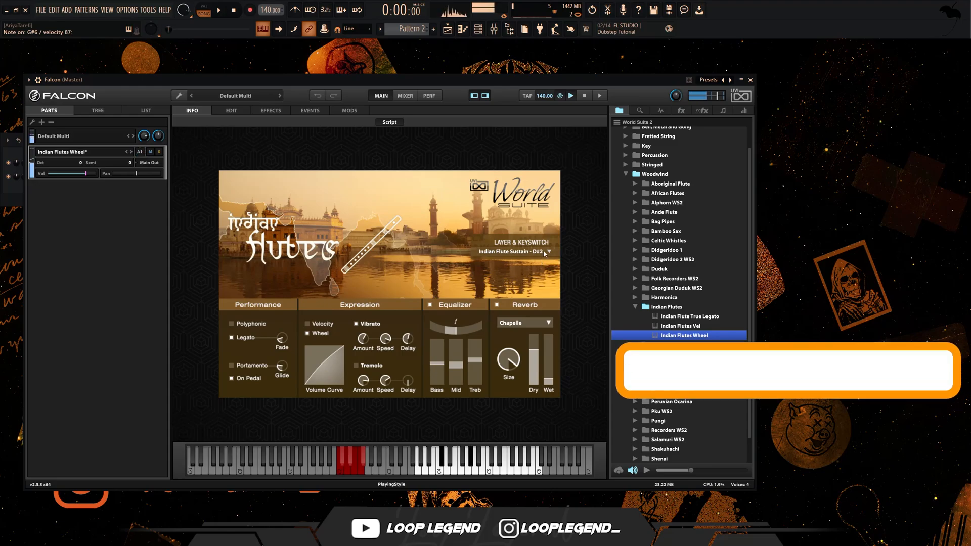
- Try the Indian Flute Vibrato - E2 layer in Falcon, then set the keyswitch to Pondichery Flute Blow - F2
click(513, 251)
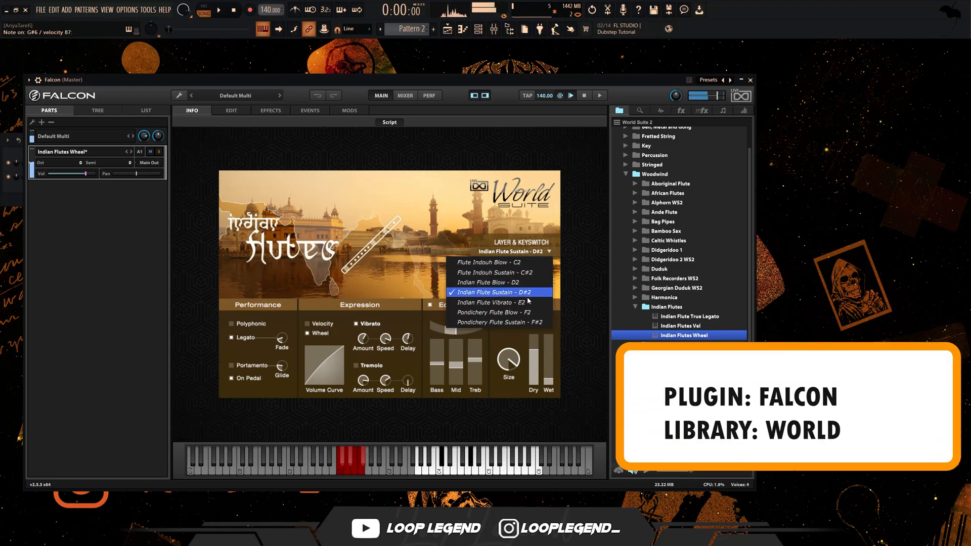
click(527, 303)
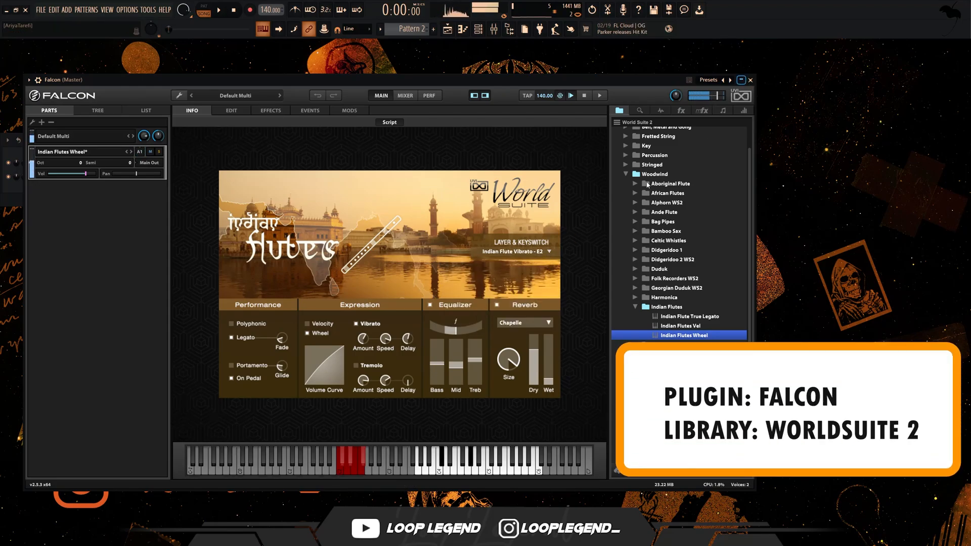
click(521, 252)
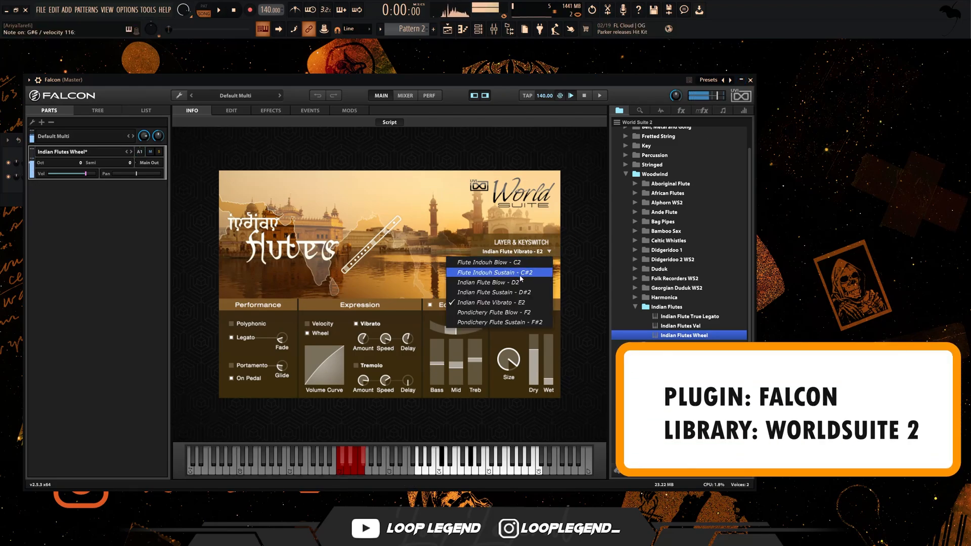
click(523, 313)
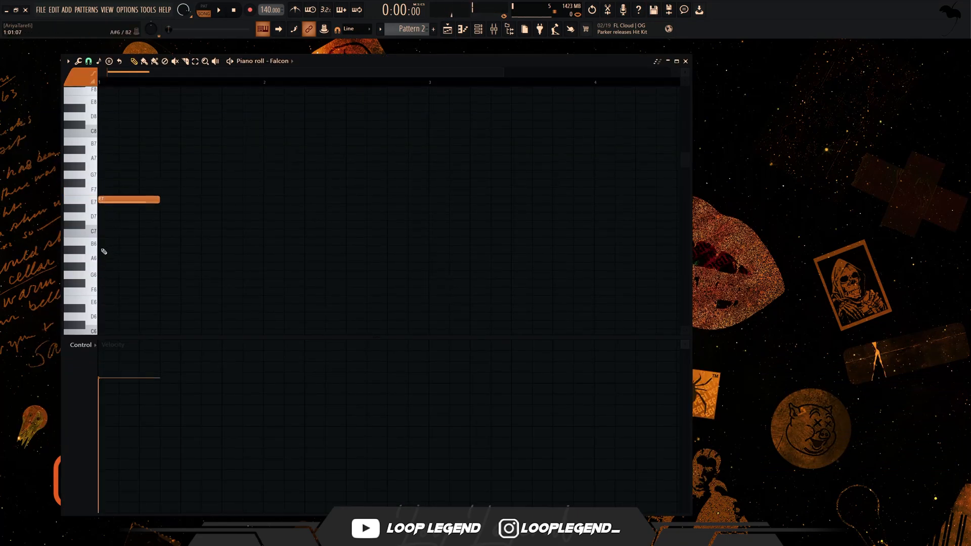
- Add four-step D7 notes at 1:03 and 1:07 and a four-step C#7 note at 1:09, and play them
click(120, 224)
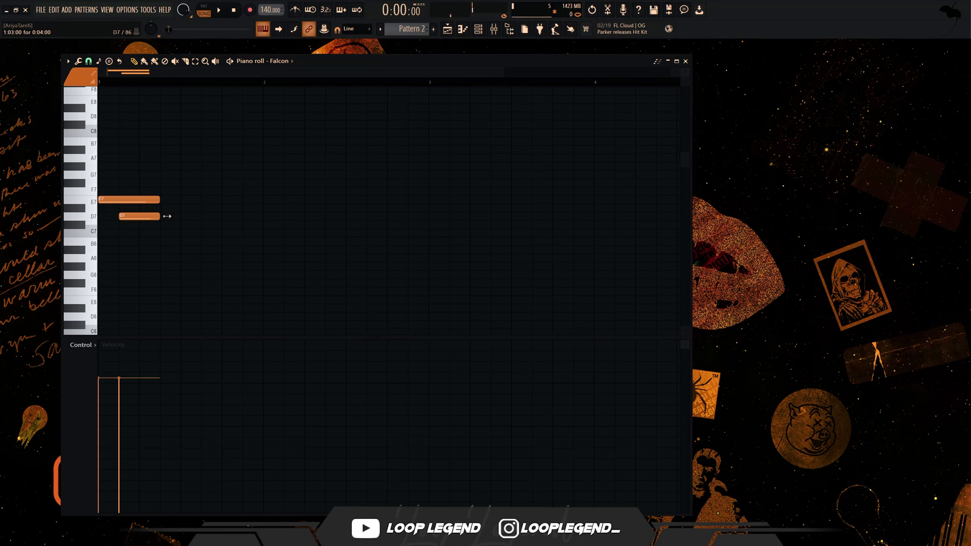
click(184, 235)
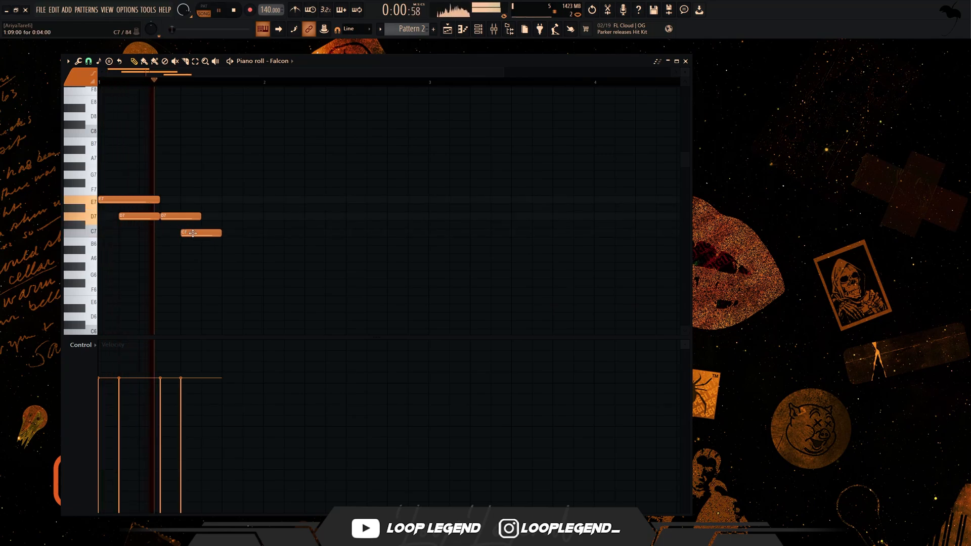
key(space)
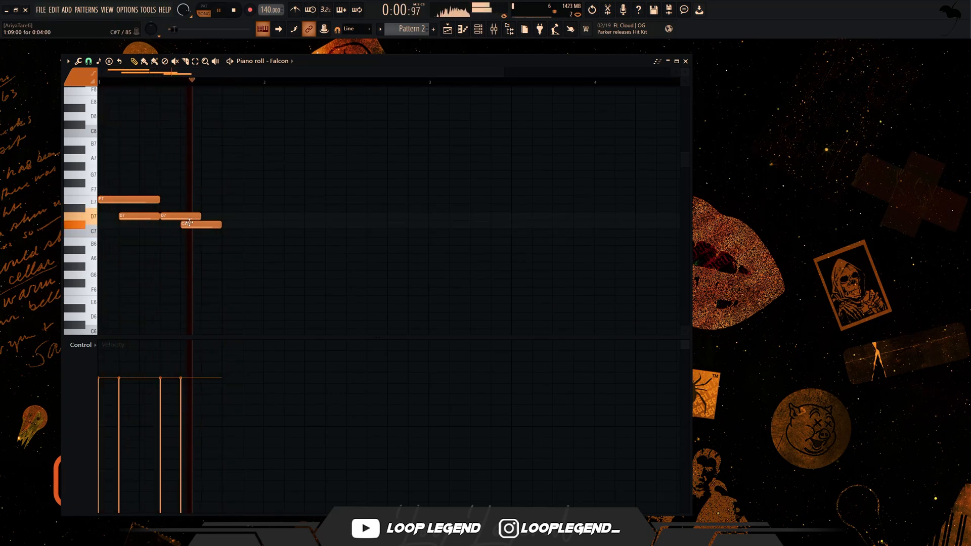
- Lengthen the second D7 note to six steps and try the C#7 note at 1:11 before returning it to 1:09
drag(194, 226, 215, 222)
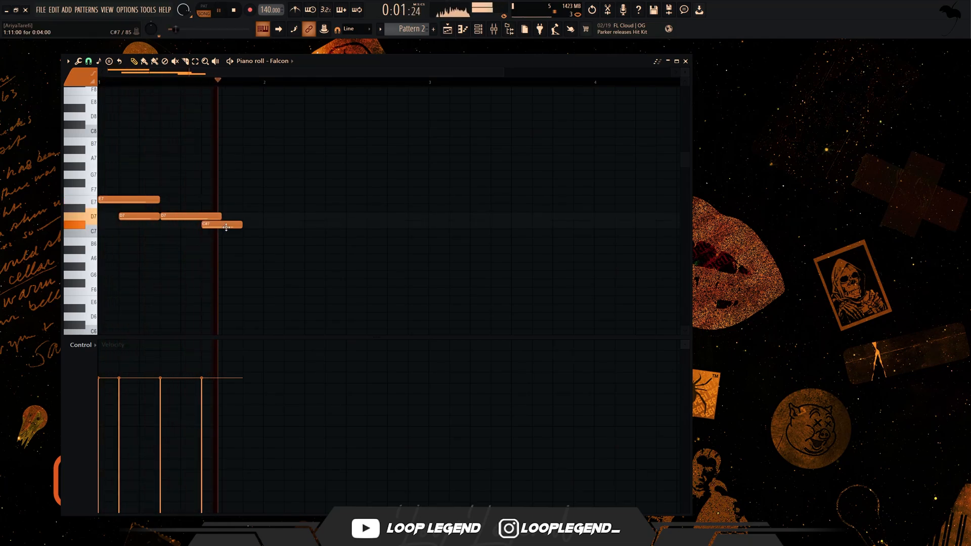
drag(225, 223, 203, 224)
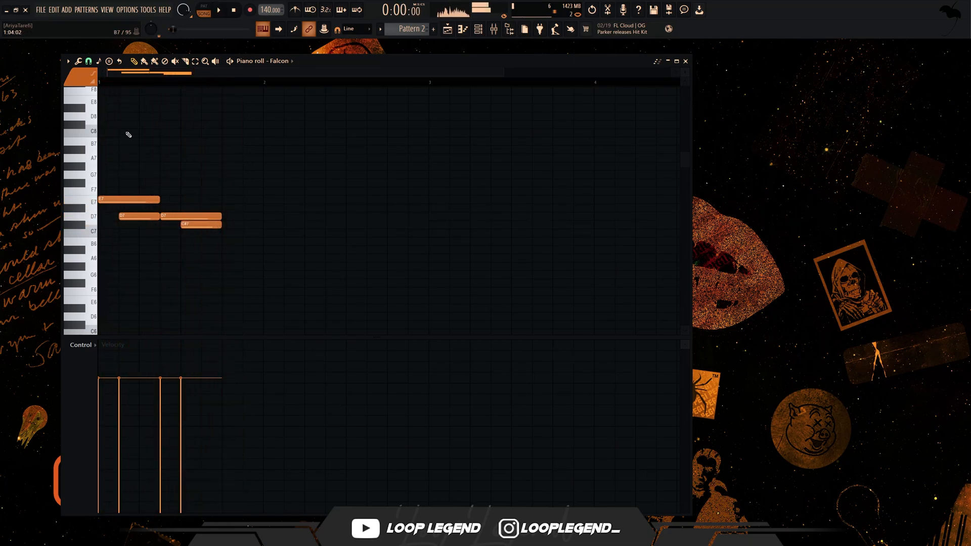
- Change the piano roll's snap resolution and shift the C#7 note slightly later beneath the second D7, undoing the last excessive move
click(88, 65)
click(106, 172)
scroll(145, 205, up, 3)
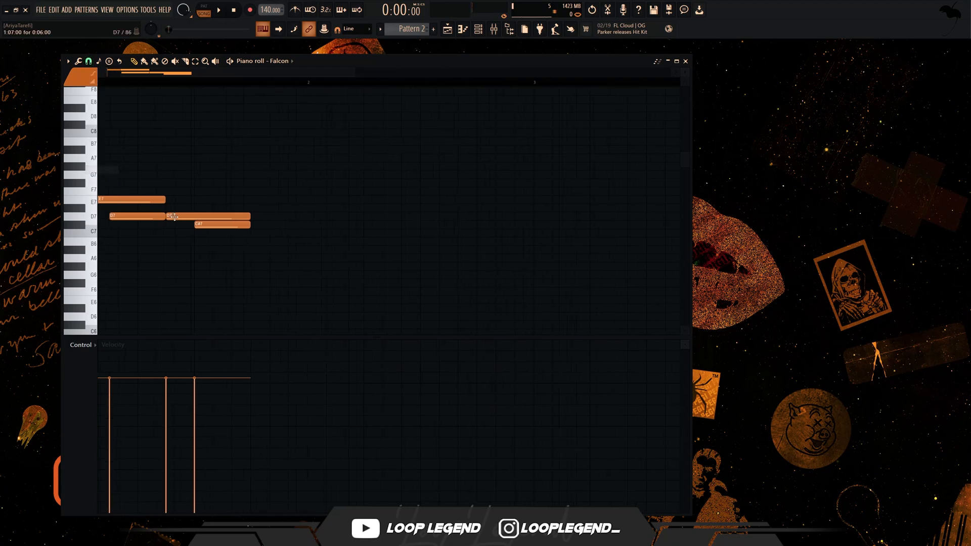
drag(221, 225, 244, 224)
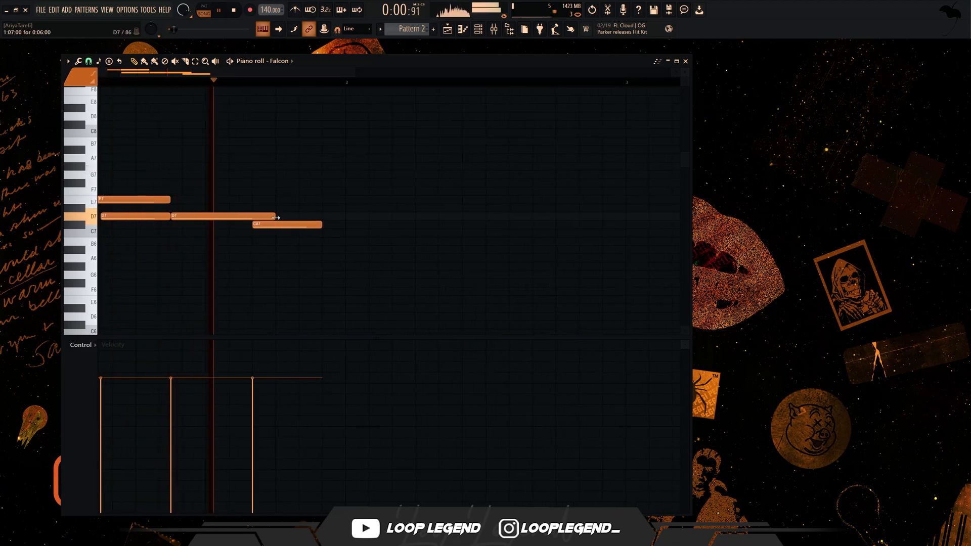
key(ctrl+z)
key(space)
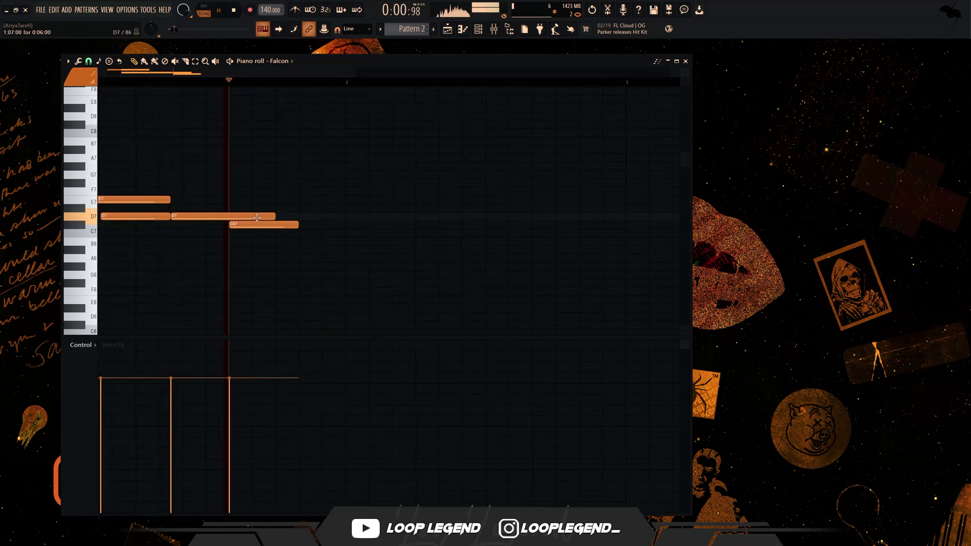
- Trim the C#7 note to the second D7's end and add another C#7 from 1:13 to the end of bar 1
drag(291, 226, 280, 231)
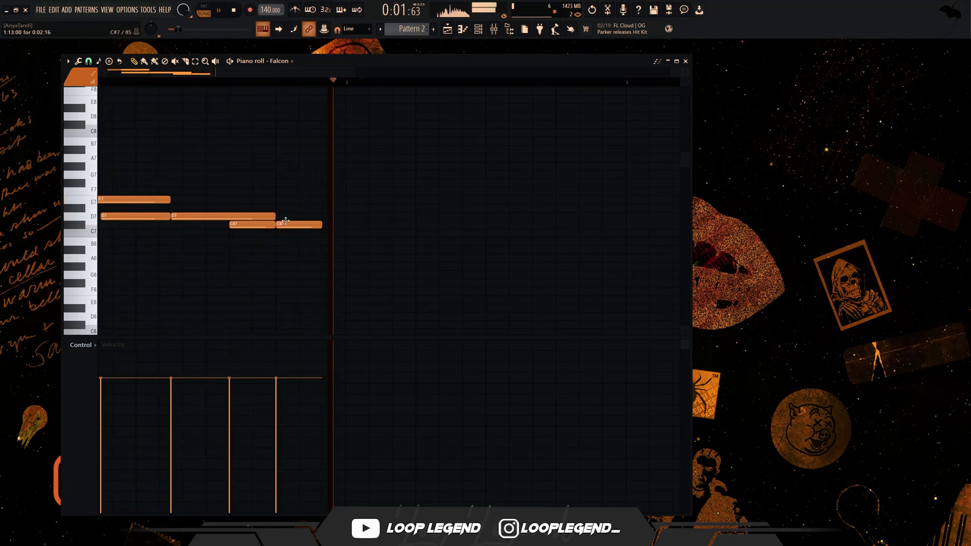
drag(324, 225, 351, 247)
- Finish bar 1 with a short B6 note under the last C#7, and save the project after playback
click(326, 242)
key(space)
key(space)
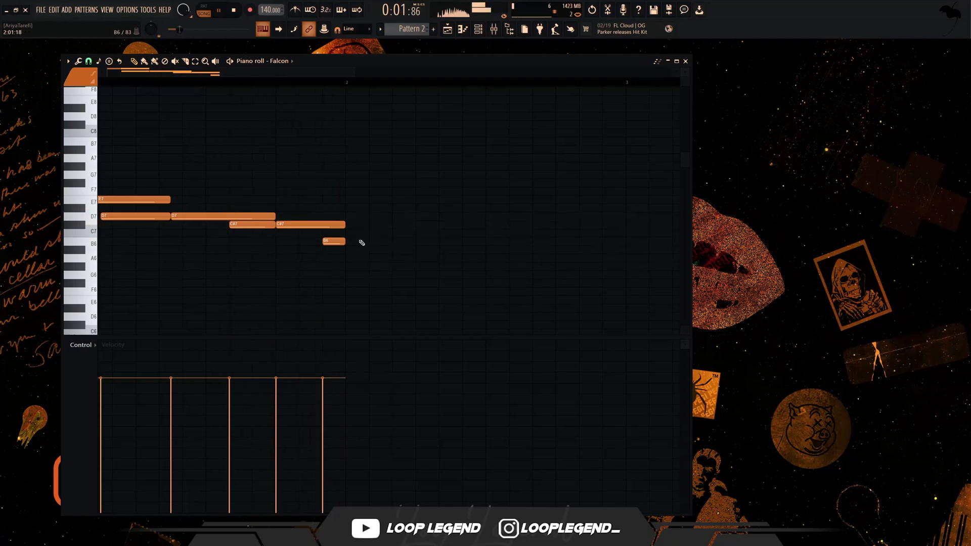
key(ctrl+s)
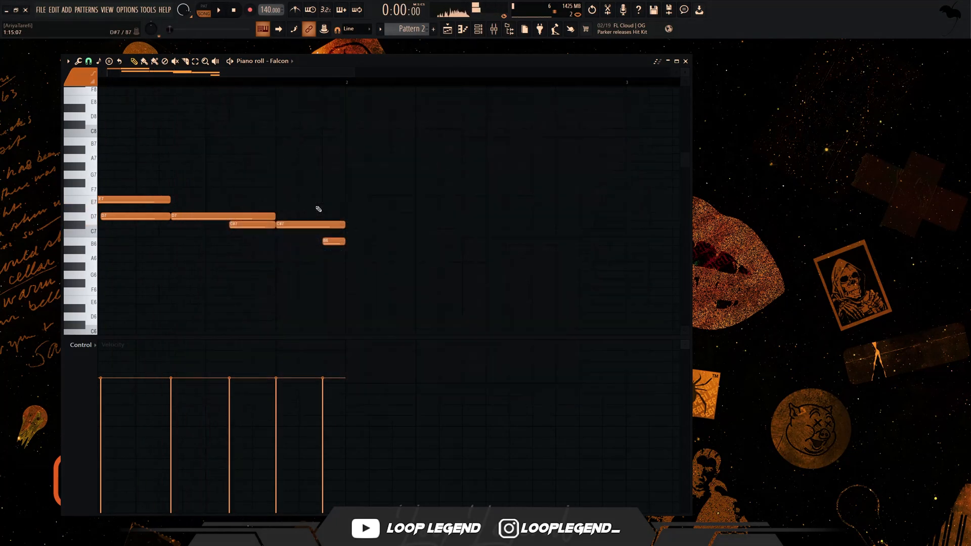
- Duplicate the bar 1 flute phrase into bar 2 and play it briefly
key(ctrl+b)
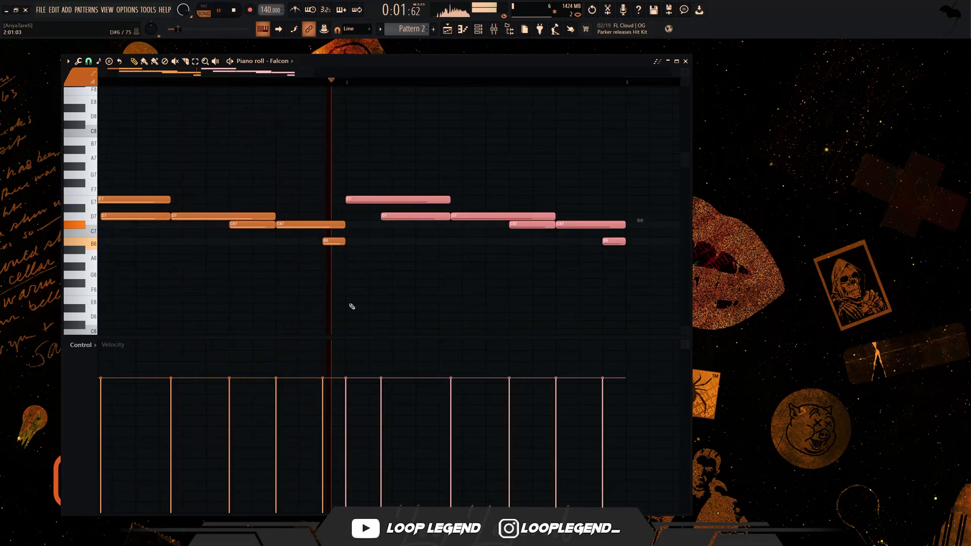
scroll(350, 305, down, 3)
key(space)
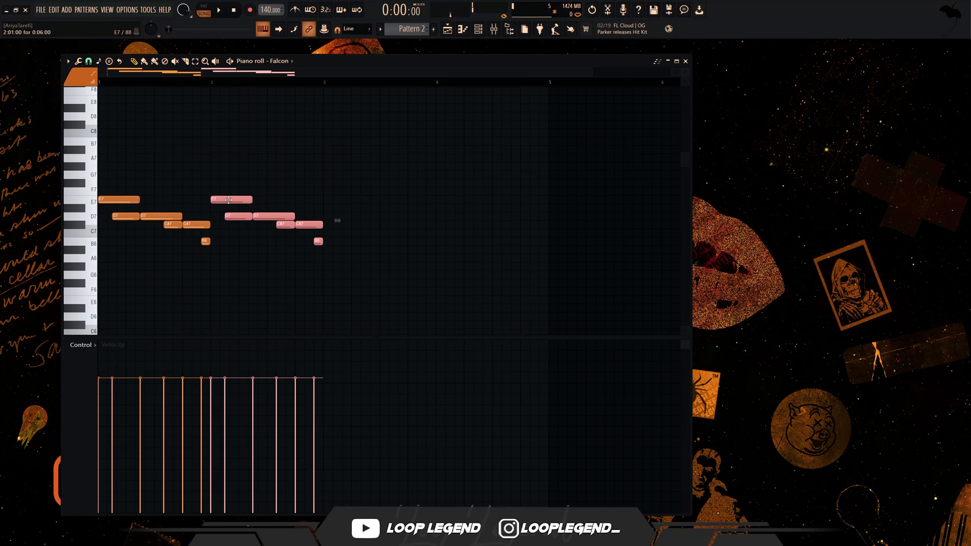
- Transpose the bar 2 copy down five semitones so it starts on B6, play it back, and deselect the notes
key(Down)
key(Down)
key(Down)
key(Down)
key(Down)
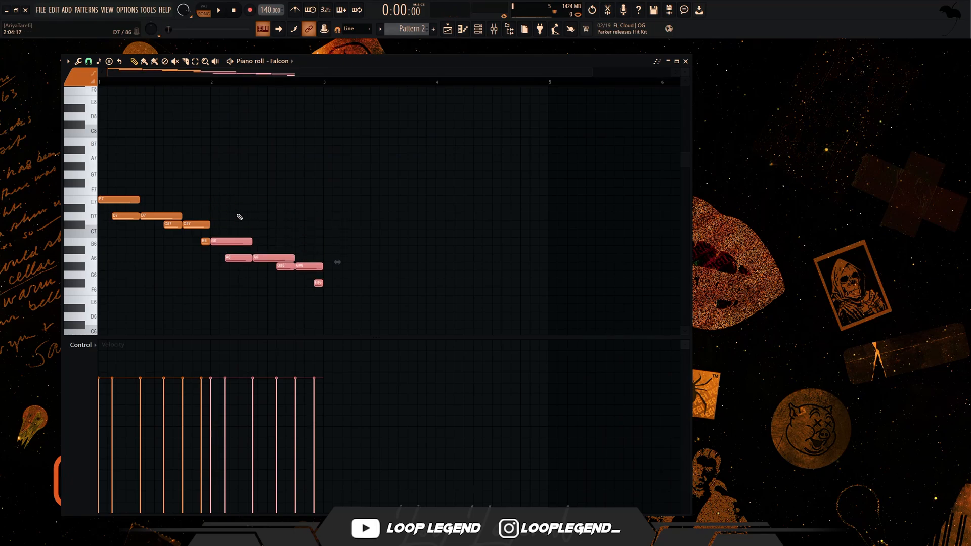
key(space)
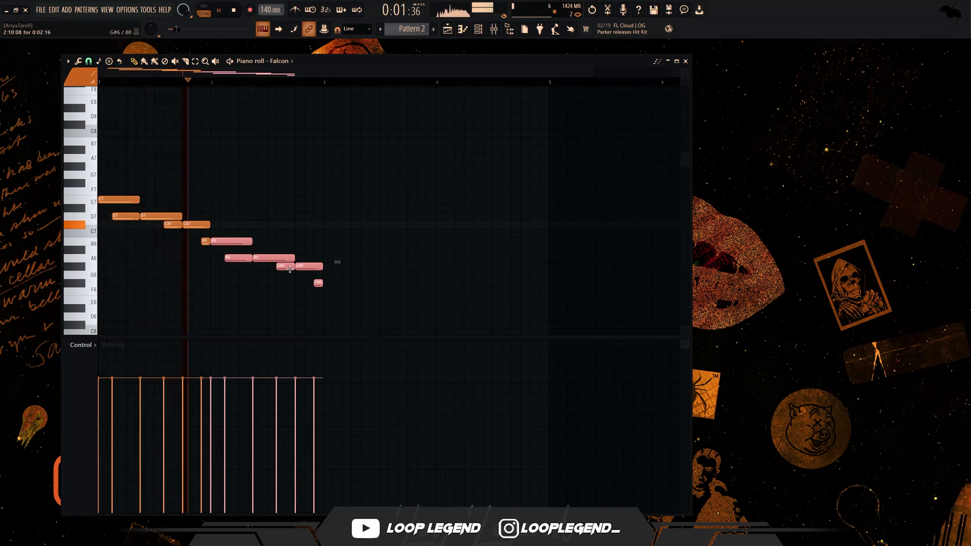
drag(300, 271, 323, 233)
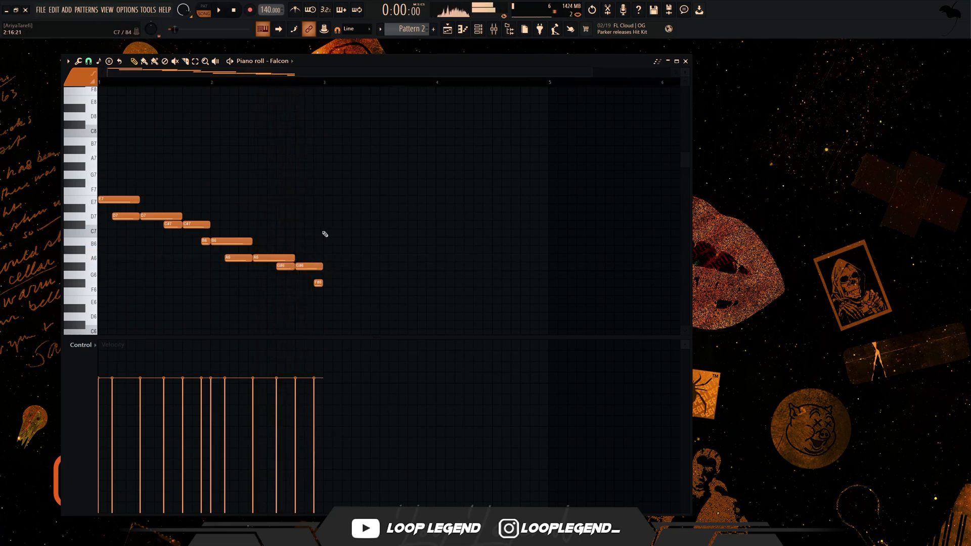
- Select the flute phrase in bar 2, play it, and flip it horizontally with the score flipper
drag(230, 240, 351, 329)
key(space)
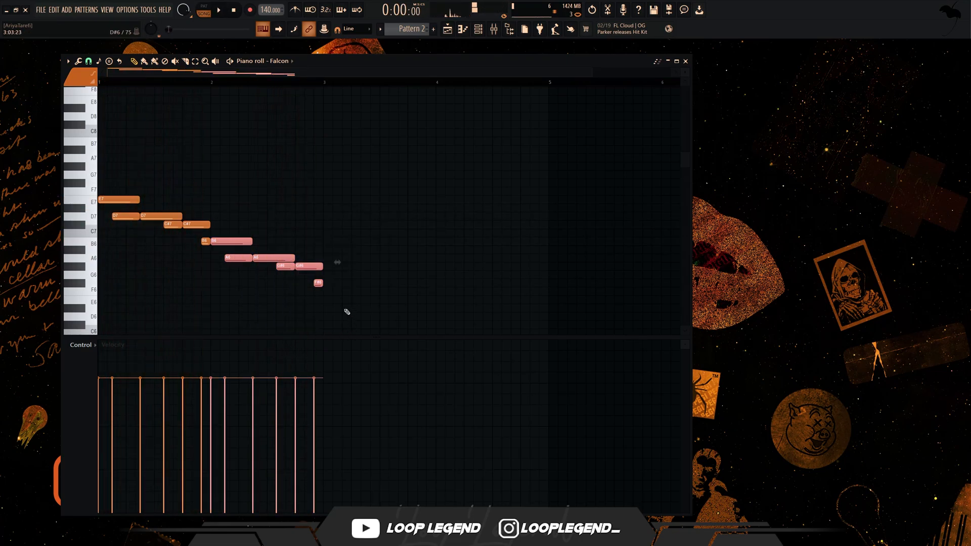
key(alt+y)
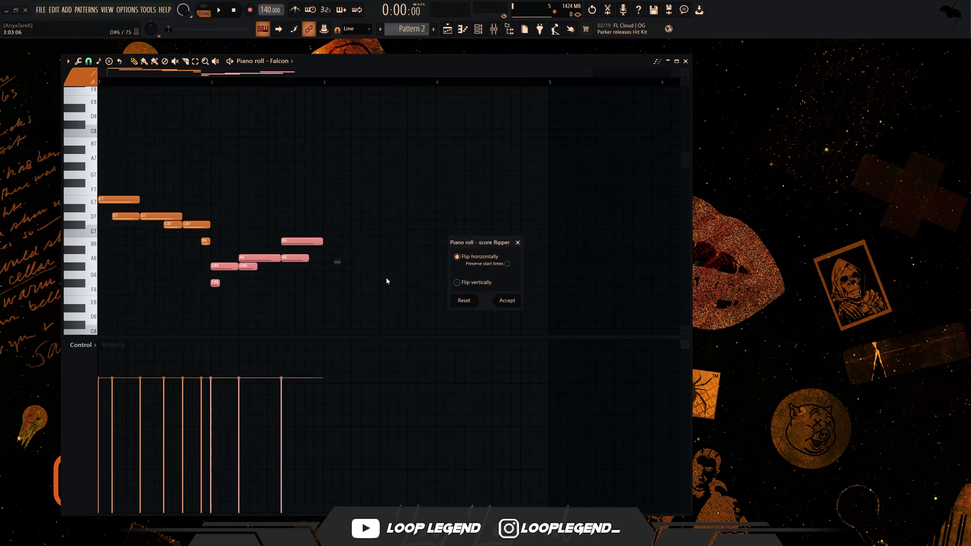
key(Return)
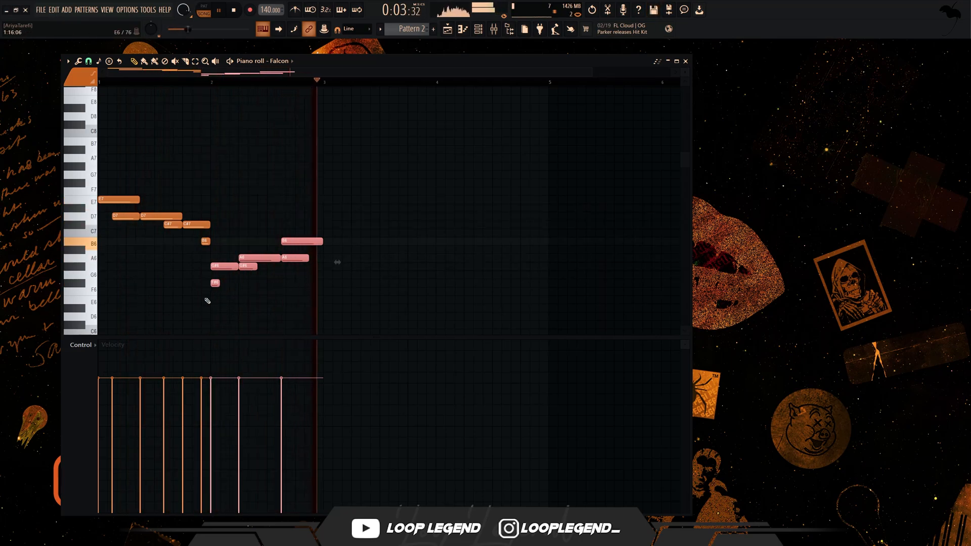
- Transpose the reversed bar 2 phrase up five semitones, play it back, and drop it one octave so it starts on B5
key(space)
key(shift+Up)
key(shift+Up)
key(shift+Up)
key(shift+Up)
key(shift+Up)
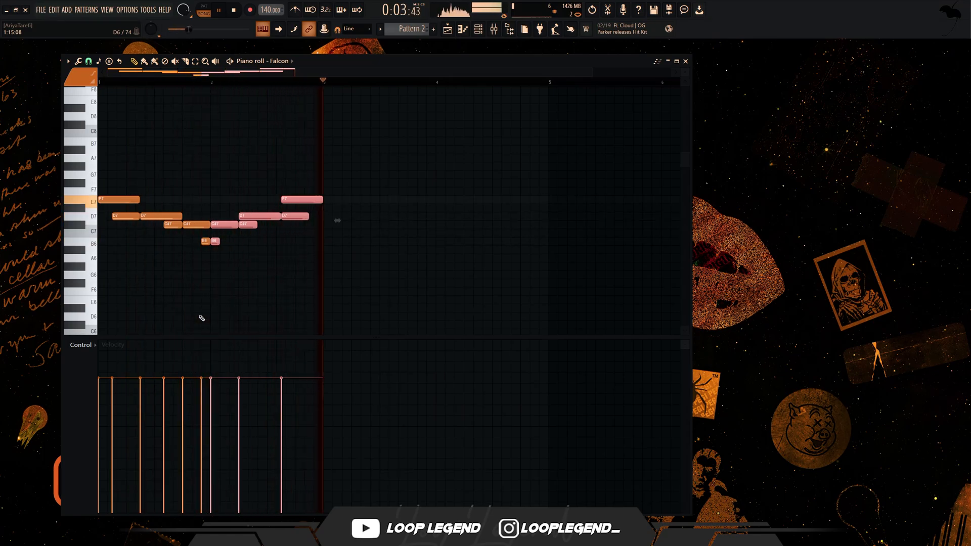
key(space)
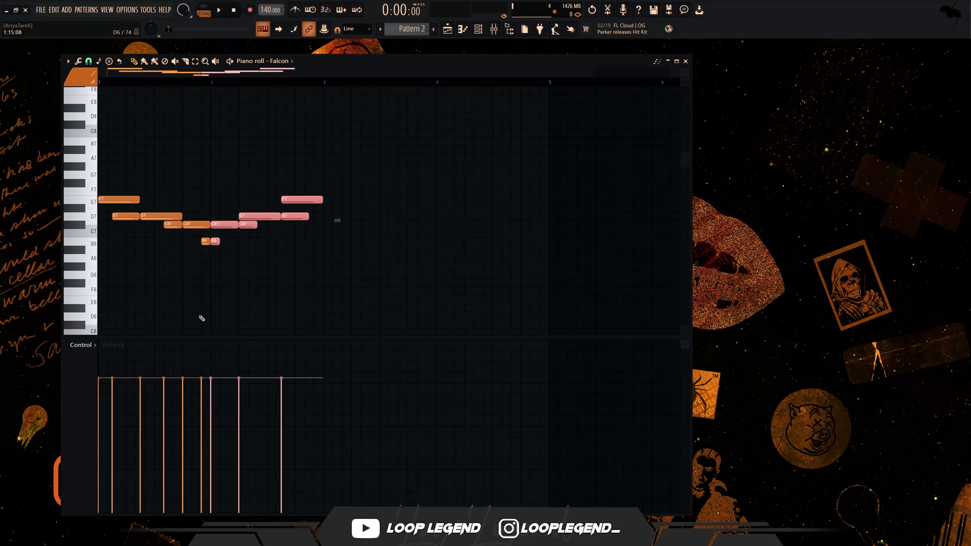
key(ctrl+Down)
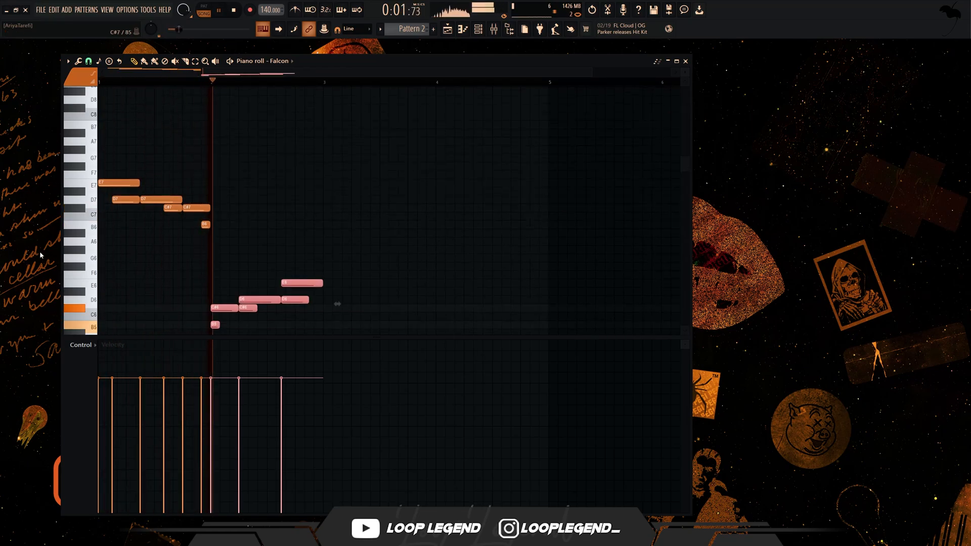
key(space)
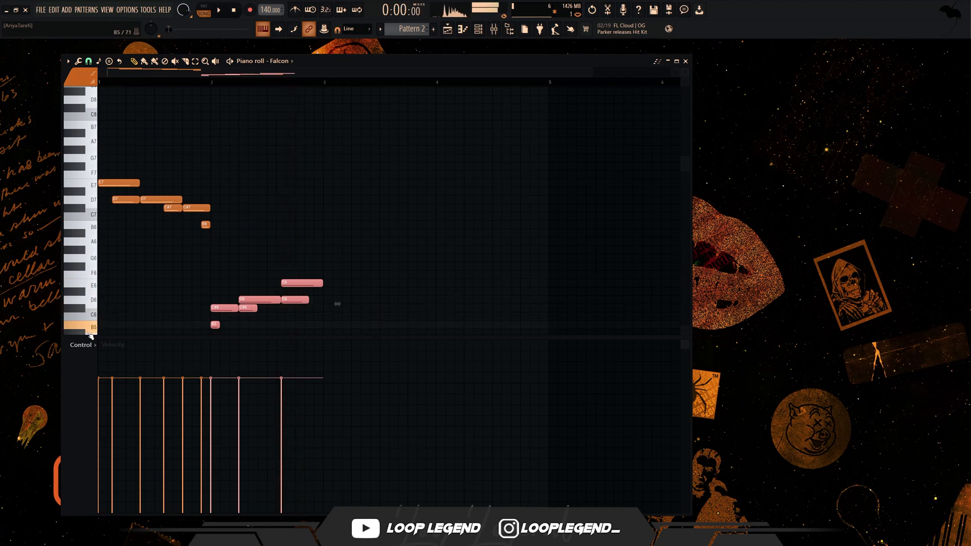
- Move the reversed phrase into bar 1, stretch it to twice its length, and shift it to just after the start of bar 2
drag(291, 281, 178, 282)
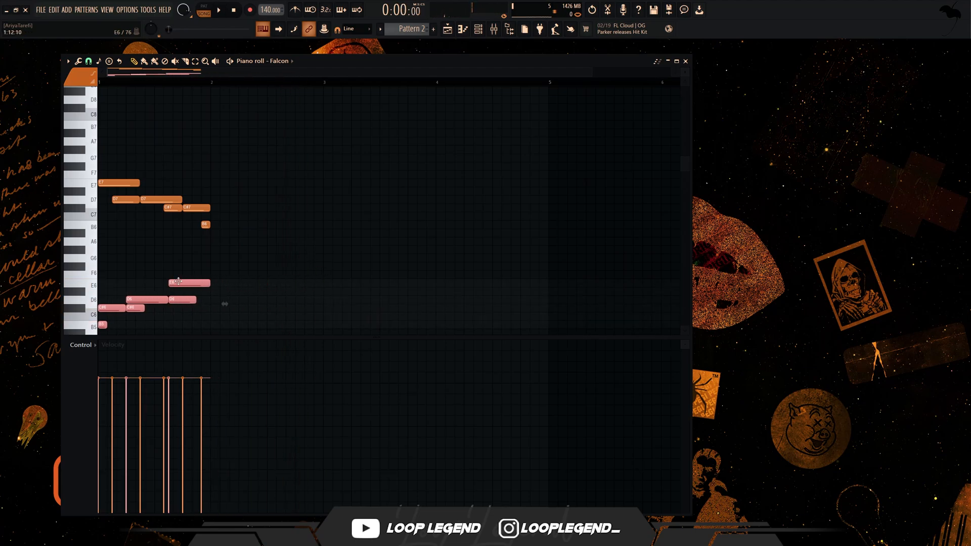
drag(226, 304, 336, 304)
drag(272, 283, 394, 283)
- Play the stretched phrase and apply the Strumizer to its notes
key(alt+s)
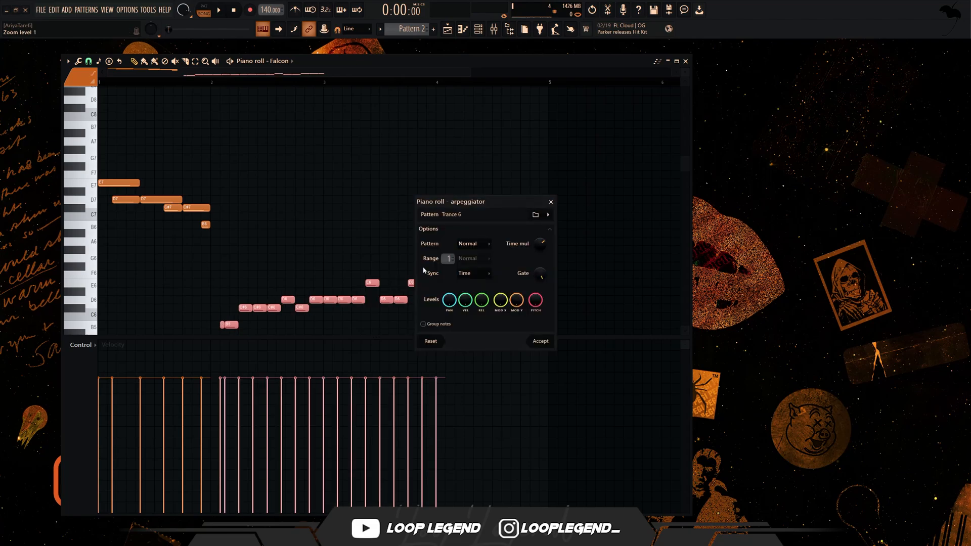
key(space)
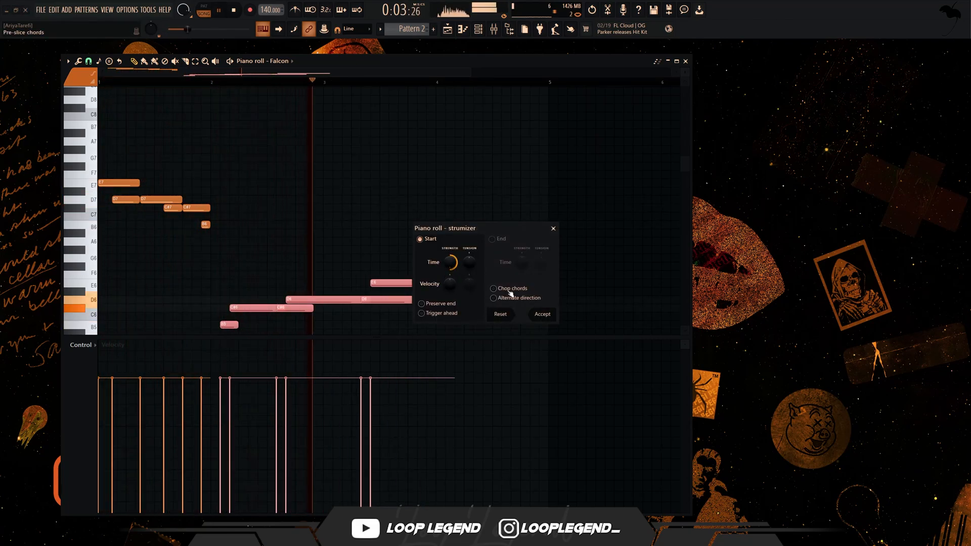
click(542, 314)
- Raise the short selected note in the second half of bar 2 to A6 and play the phrase back
scroll(215, 303, up, 5)
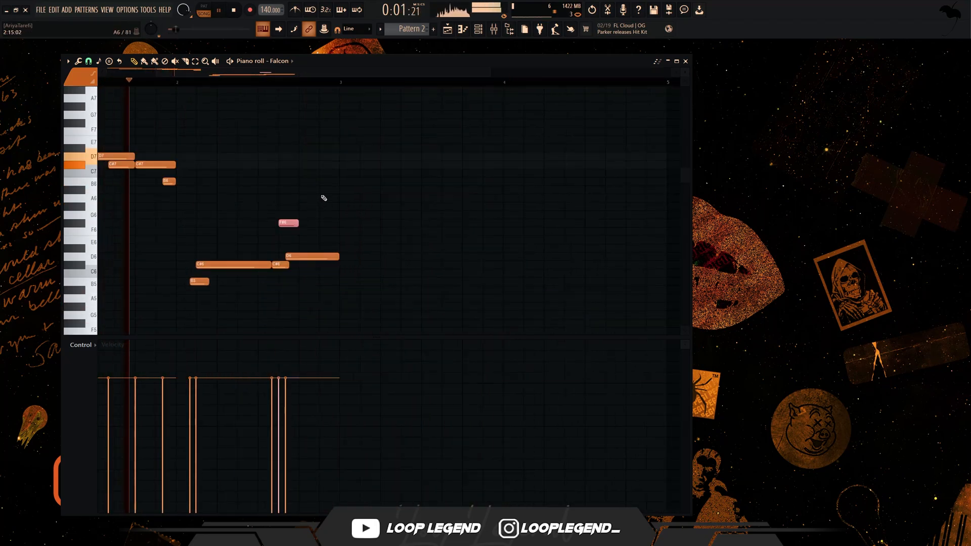
key(shift+Up)
key(shift+Up)
key(shift+Up)
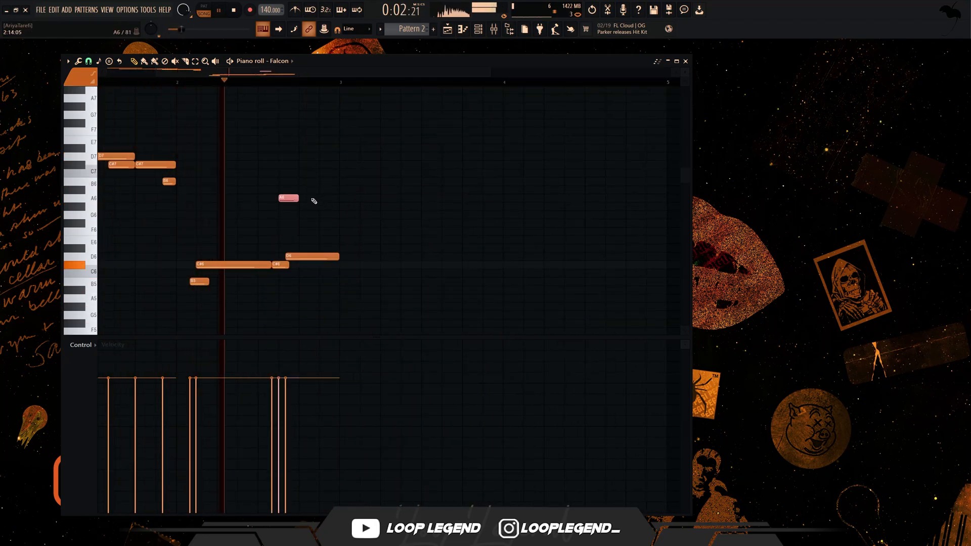
key(space)
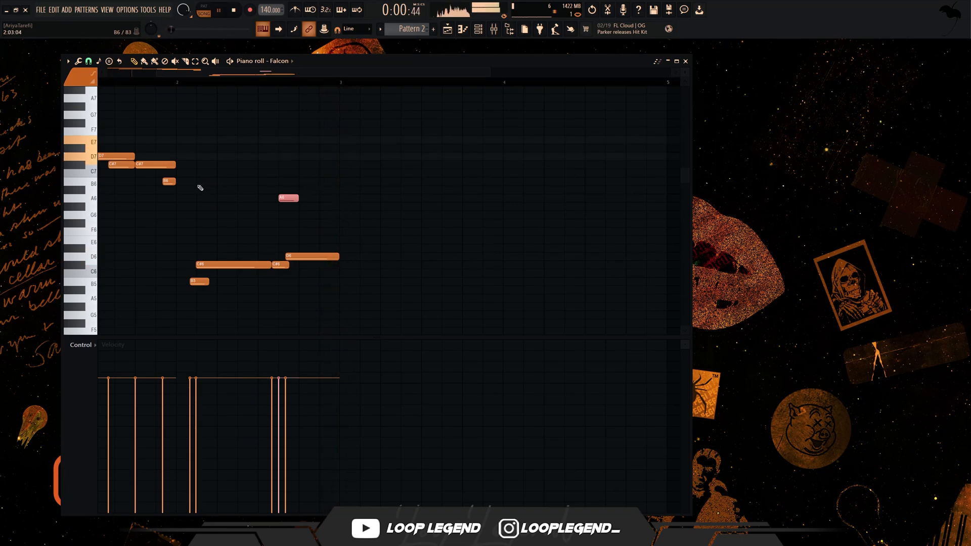
- Add a two-step G#6 note at 1:13, undo its displacement, and play the melody back
click(142, 207)
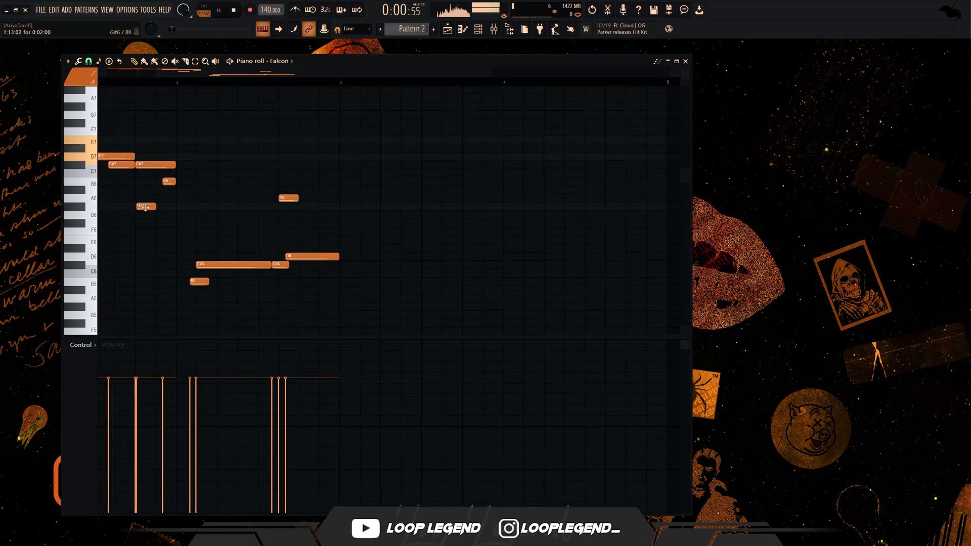
drag(149, 208, 503, 223)
key(space)
key(ctrl+z)
key(space)
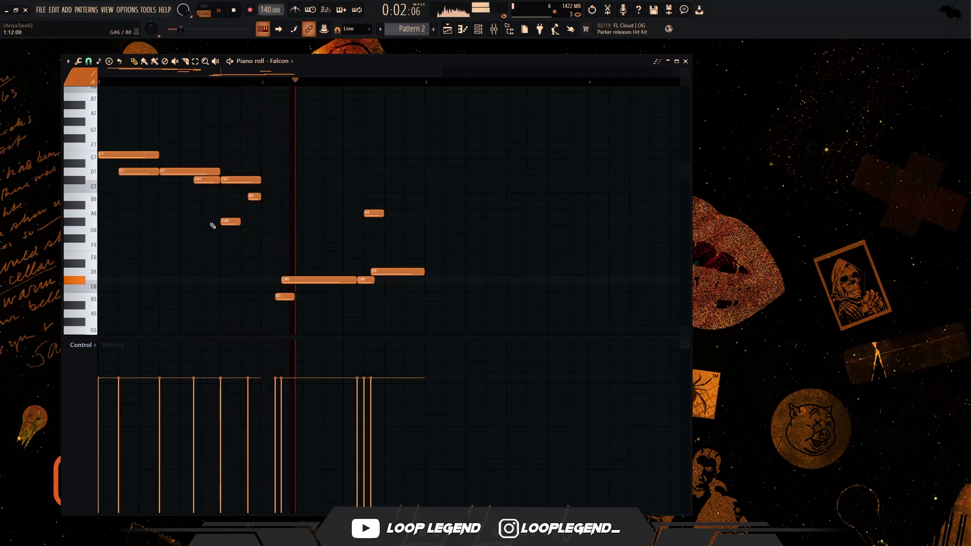
key(space)
click(150, 223)
drag(152, 224, 176, 223)
- Play the flute melody and duplicate the two-bar phrase into bars 3 and 4, leaving the notes deselected
key(space)
key(space)
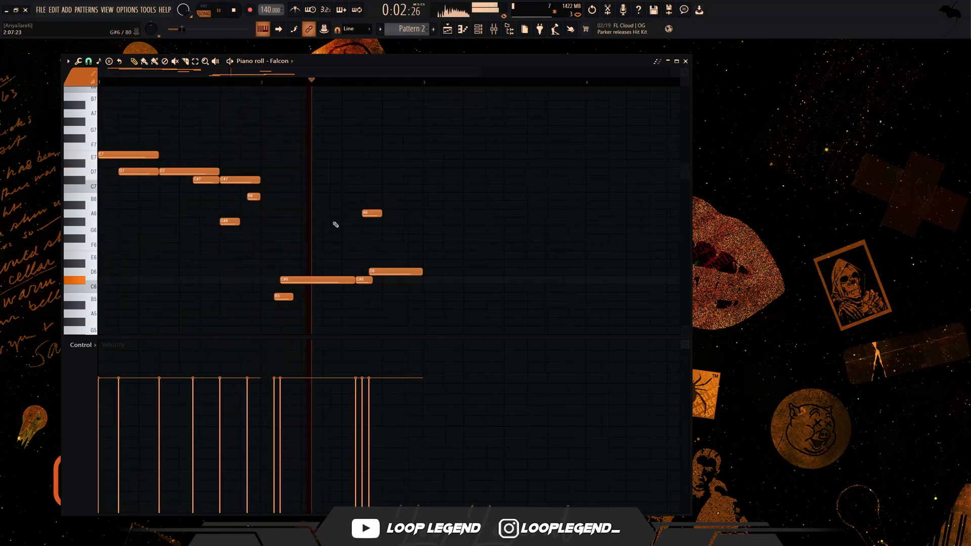
key(ctrl+b)
key(ctrl+d)
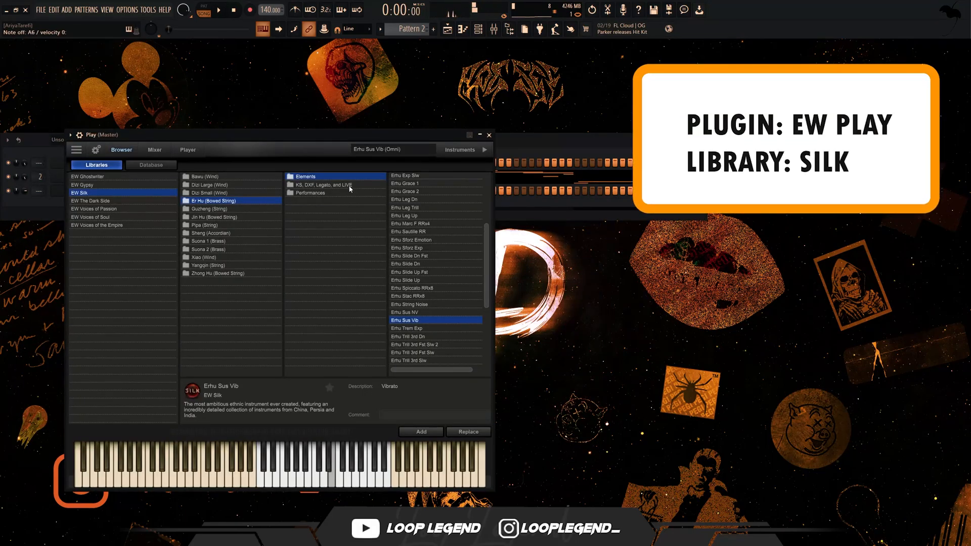
- Close the Play instrument window, place an eight-step A6 note at 1:07 in Play's piano roll, and play the pattern
click(489, 135)
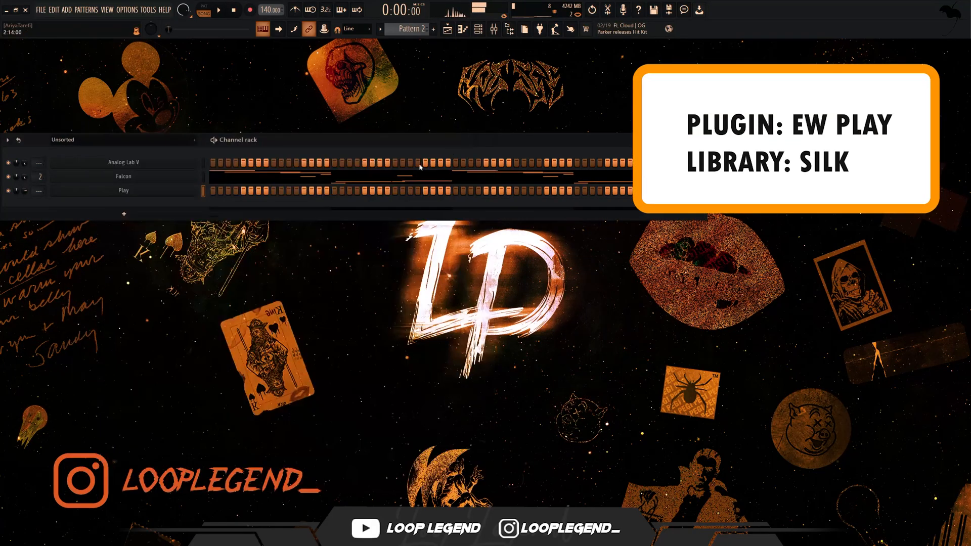
click(421, 175)
key(space)
key(space)
key(space)
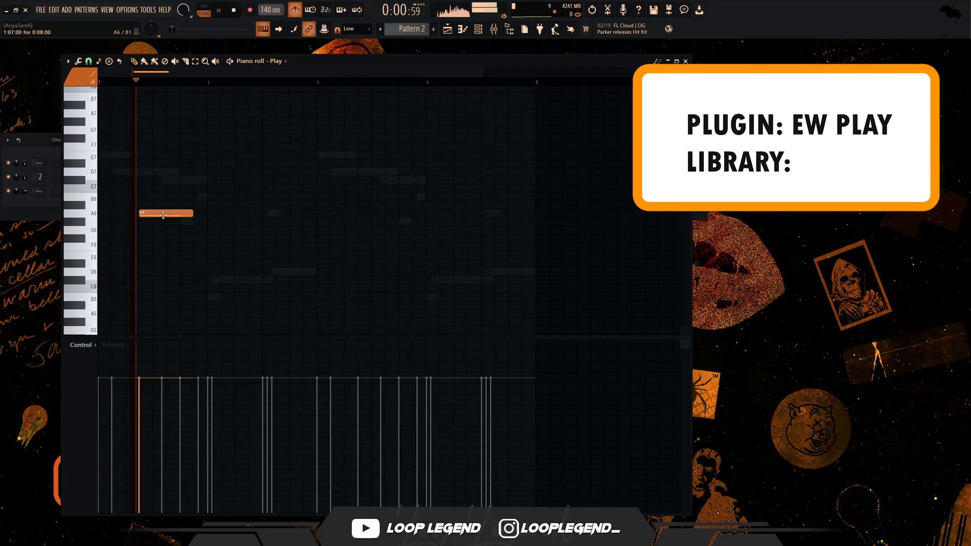
key(space)
key(space)
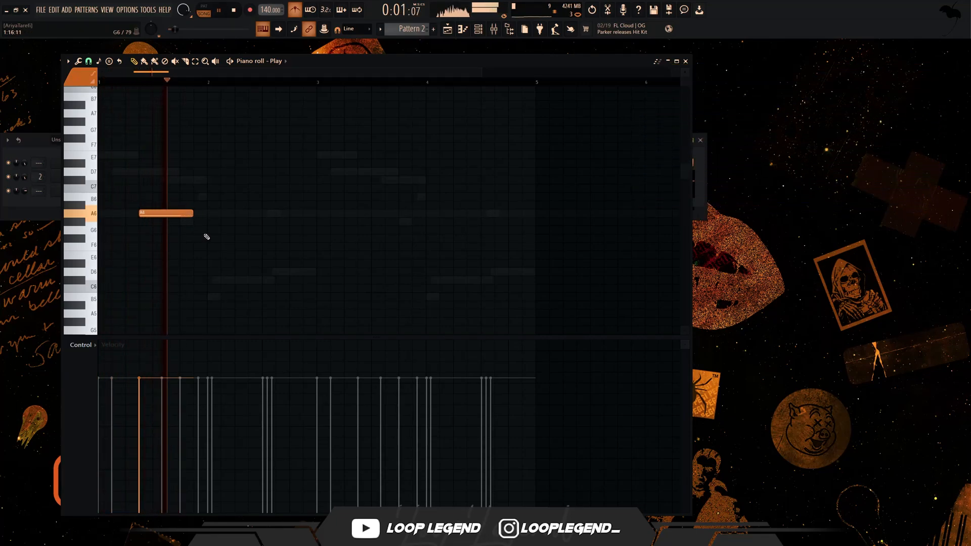
- Add an eight-step F#6 note at 2:01 and an eight-step G#6 note at 2:05
click(210, 231)
drag(220, 238, 220, 246)
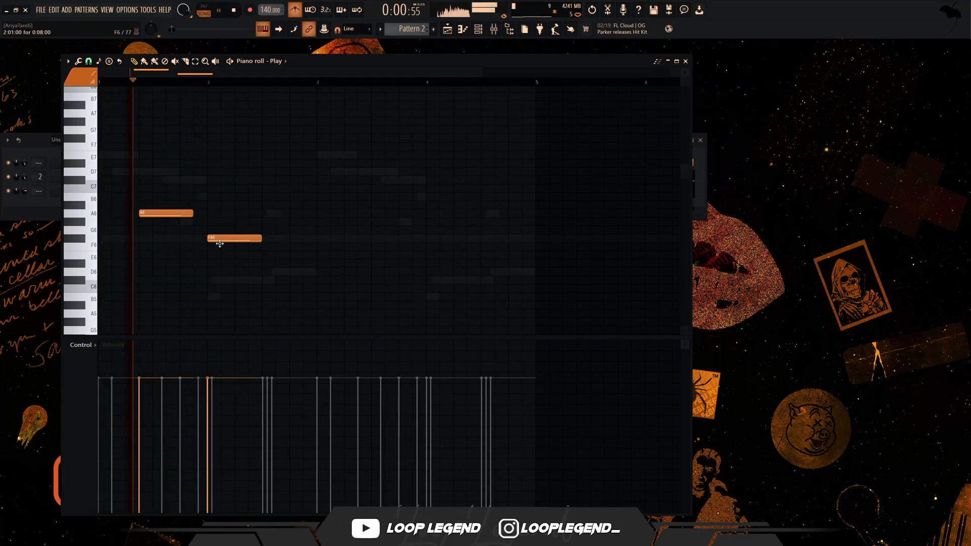
click(281, 221)
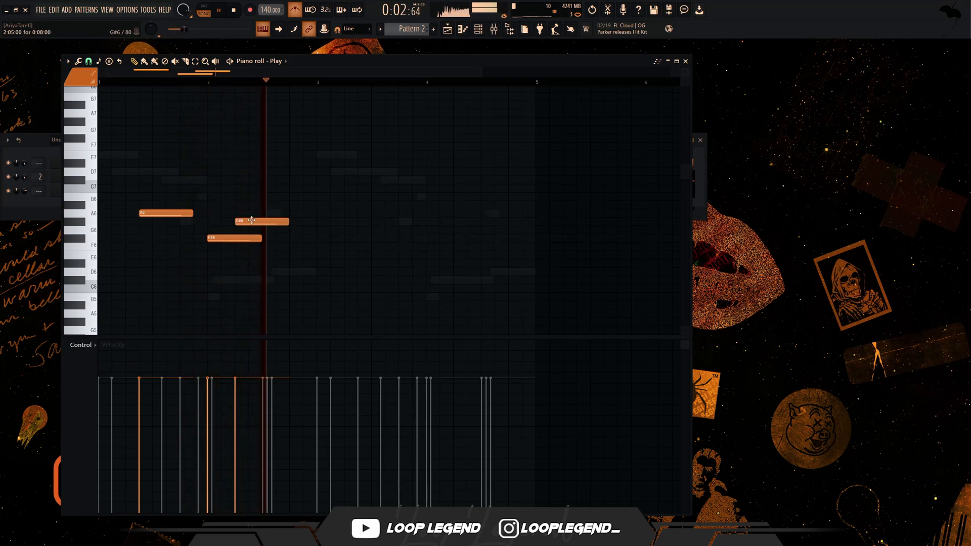
- Move the G#6 note to 2:09, and extend the F#6 note to 14 steps and the A6 note to the end of bar 1
key(space)
drag(261, 238, 303, 238)
drag(194, 214, 207, 214)
key(space)
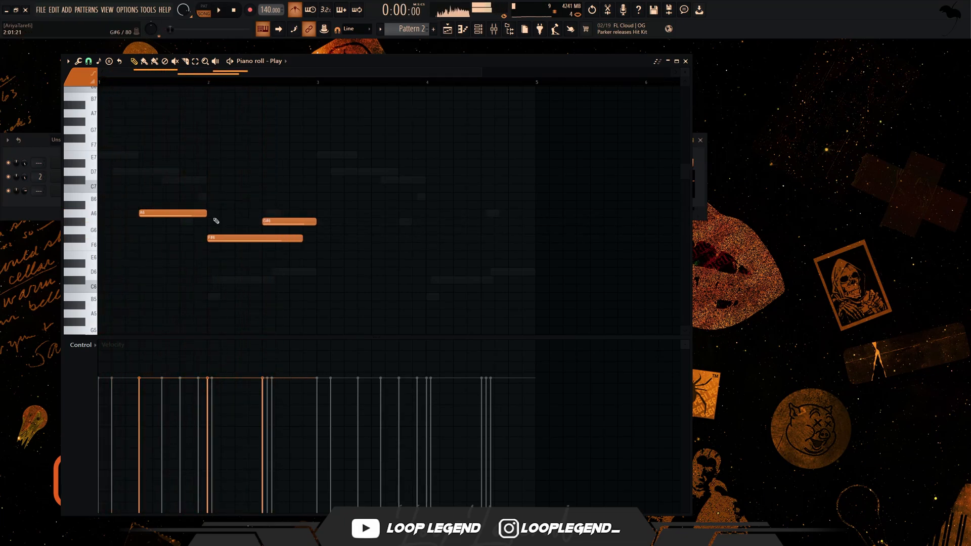
- Add a four-step E6 note at 1:15:17, trim the A6 note to eight steps, and play the part back
click(195, 253)
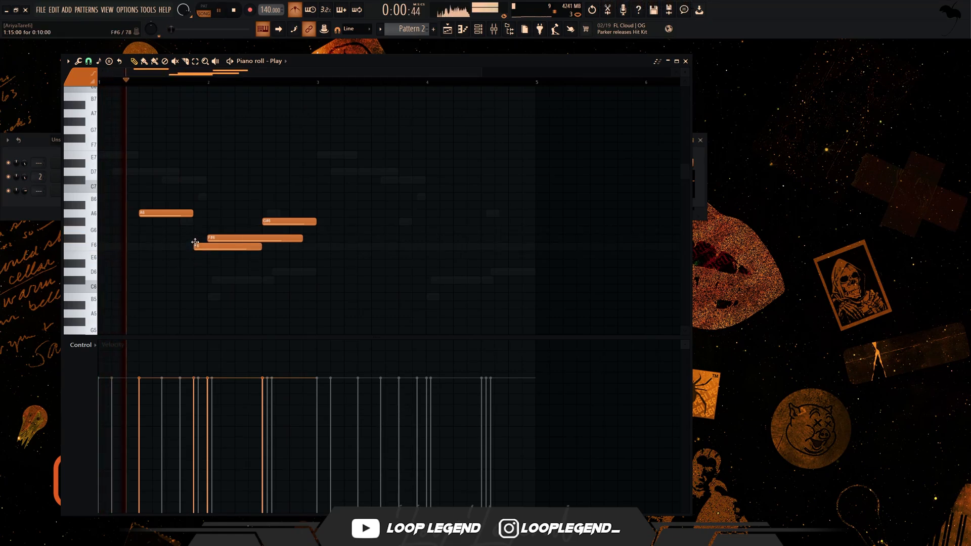
drag(261, 255, 210, 255)
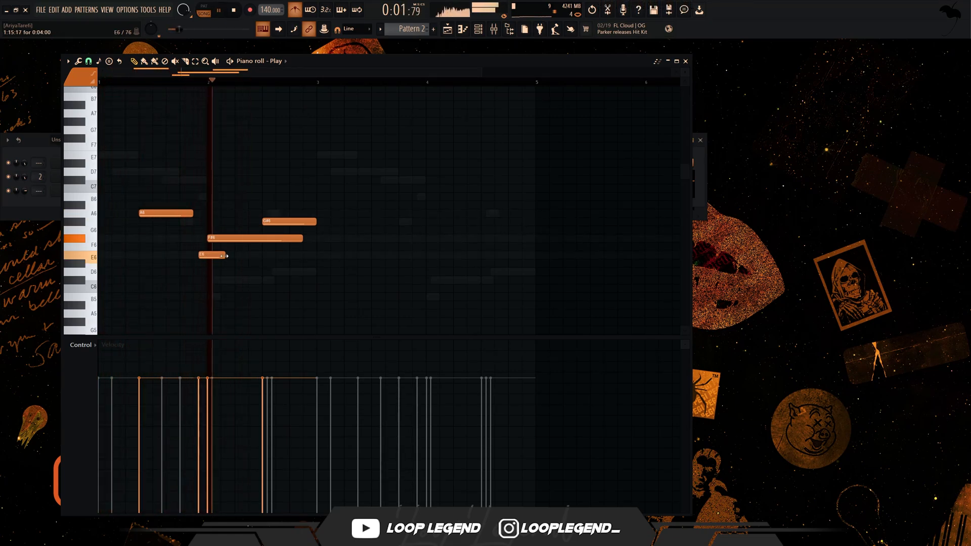
scroll(262, 260, down, 2)
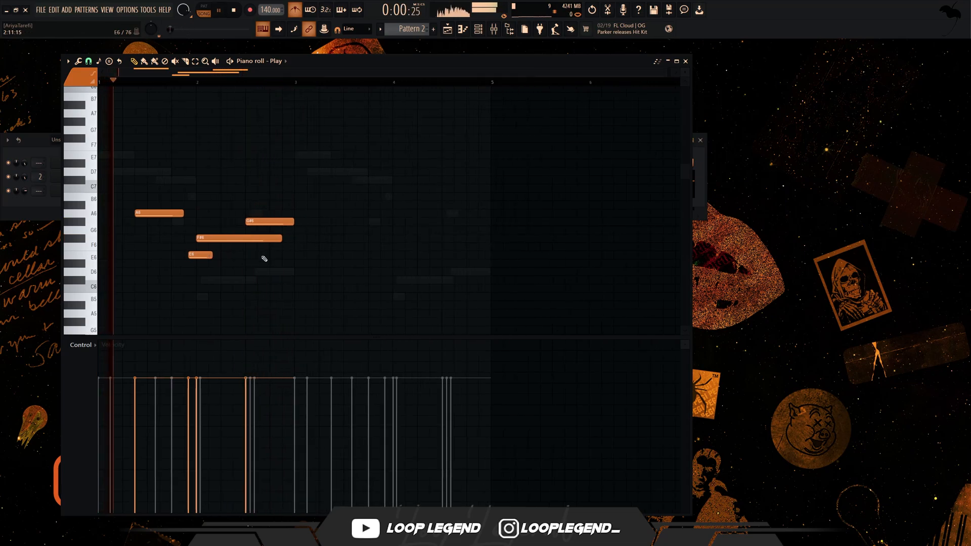
scroll(152, 258, down, 3)
key(space)
- Add two bar-long C#6 notes beneath the melody, at 1:01 and 2:01
click(83, 203)
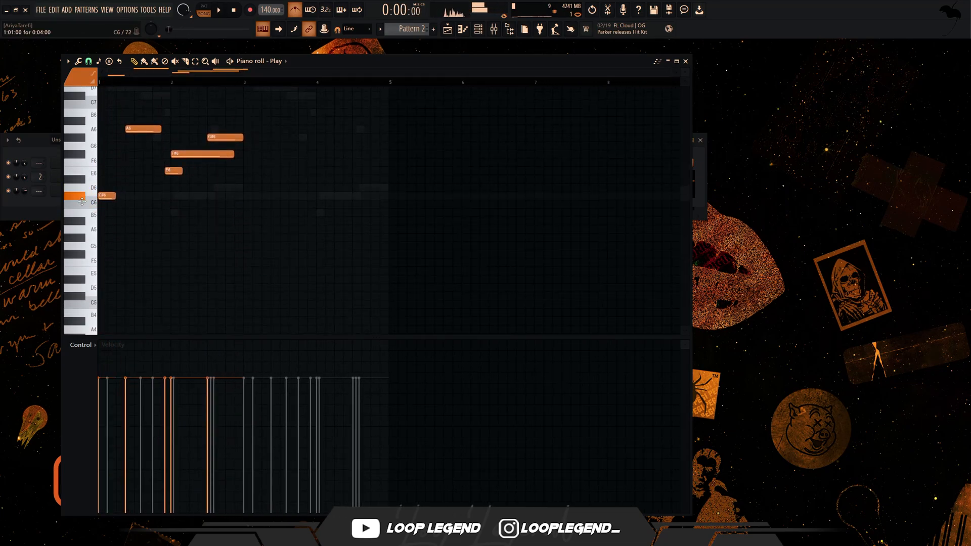
key(space)
drag(114, 197, 121, 200)
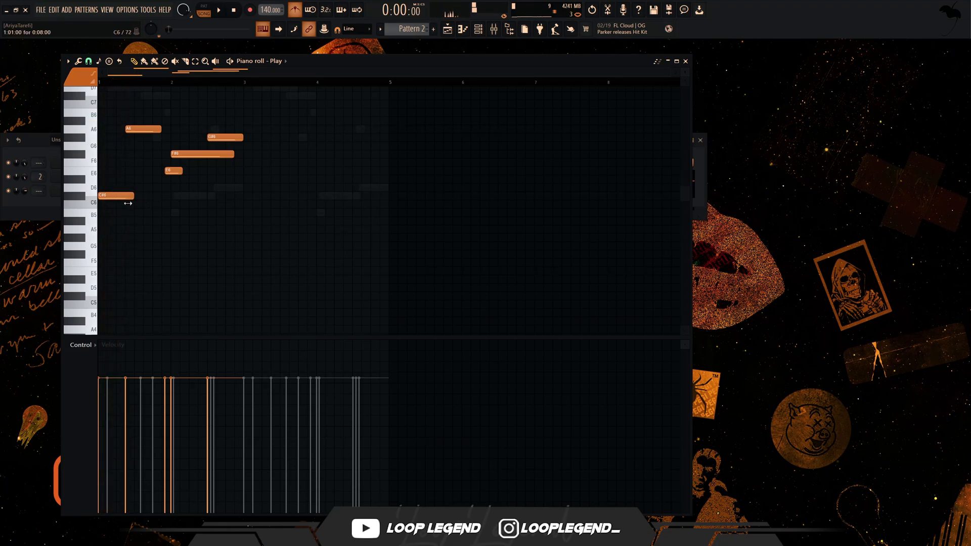
click(178, 196)
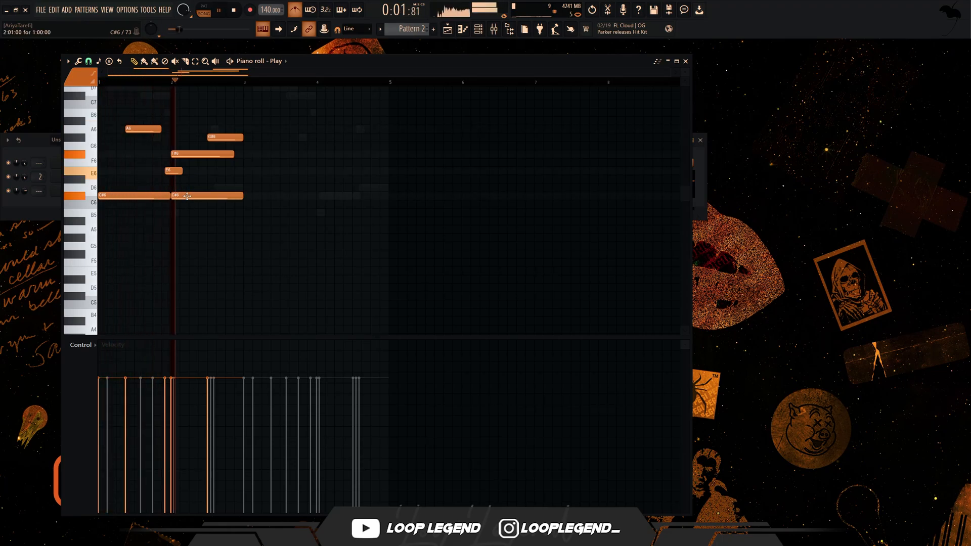
- Duplicate the two-bar Play part into bars 3 and 4, then solo the Play channel and play it
ctrl+drag(240, 208, 229, 236)
key(ctrl+b)
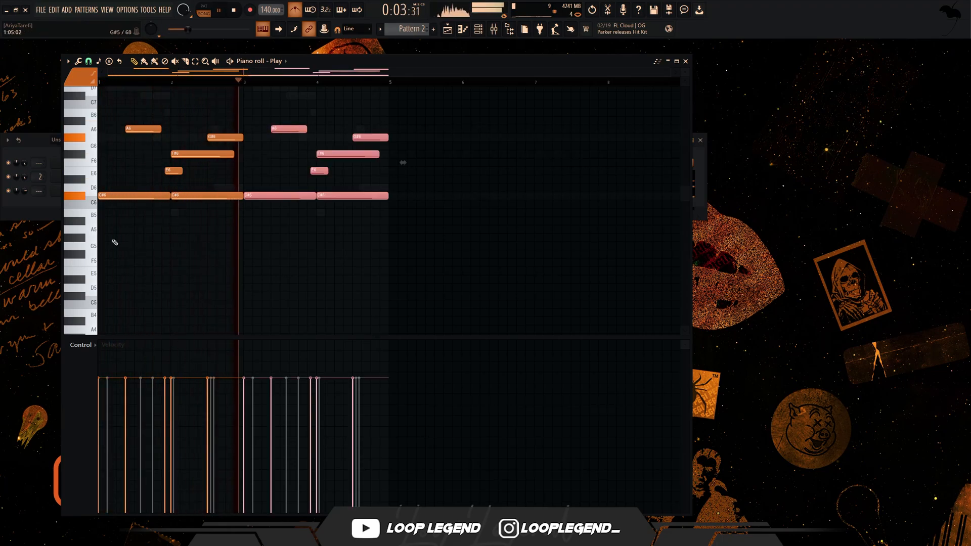
right_click(8, 191)
key(space)
key(space)
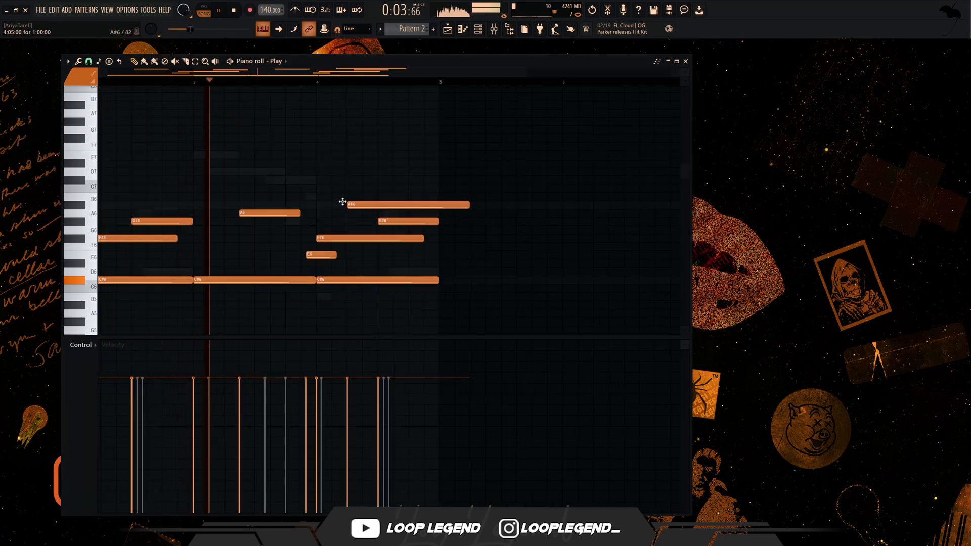
- Add a C7 note at 4:05 and shorten it to ten steps
mouse_move(343, 204)
mouse_down()
mouse_move(334, 195)
mouse_move(343, 187)
mouse_up()
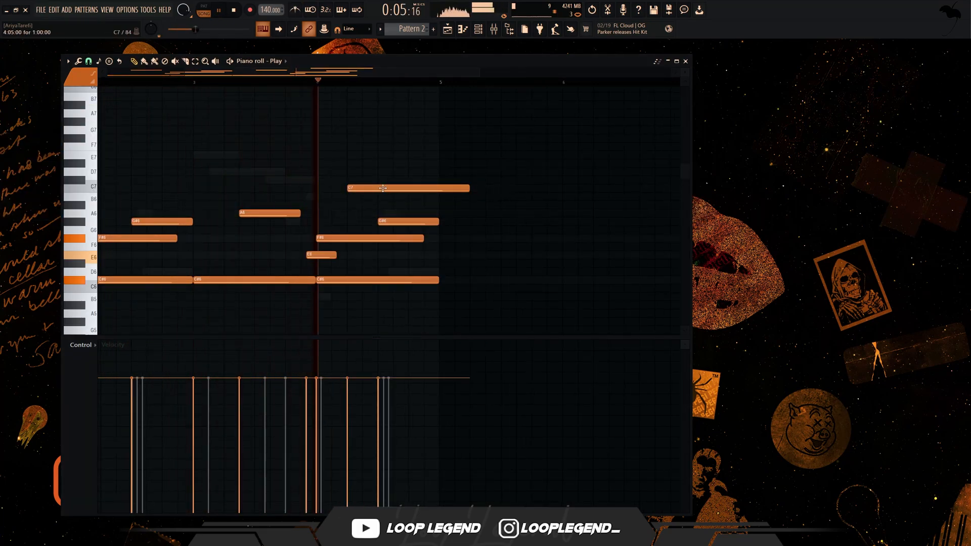
drag(468, 188, 420, 188)
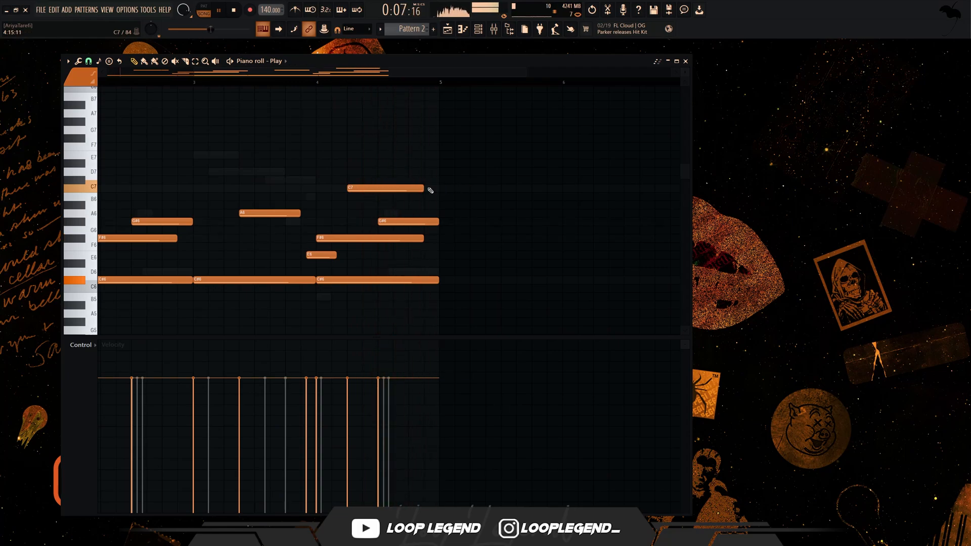
- Stamp an Other Phrygian scale rooted on F6 at the start of bar 5
click(98, 61)
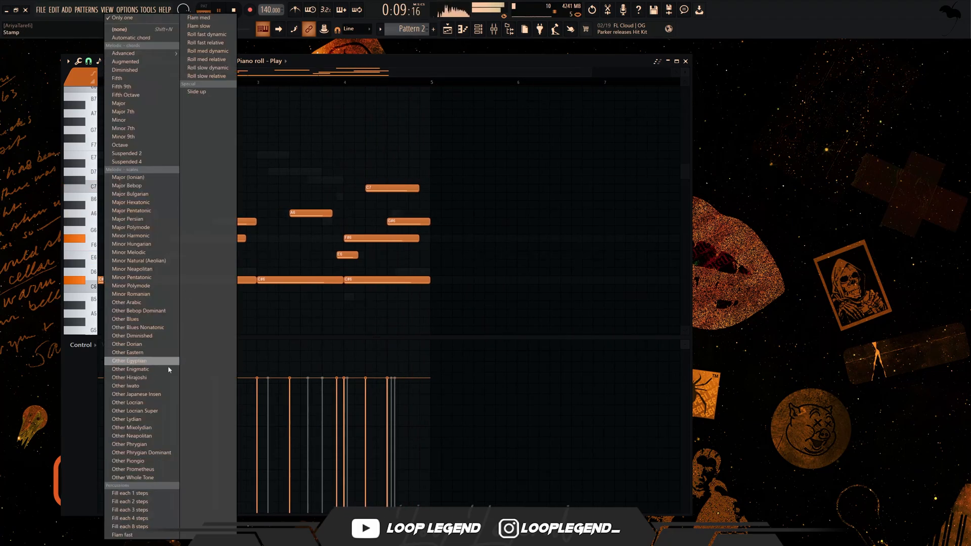
click(149, 444)
click(432, 246)
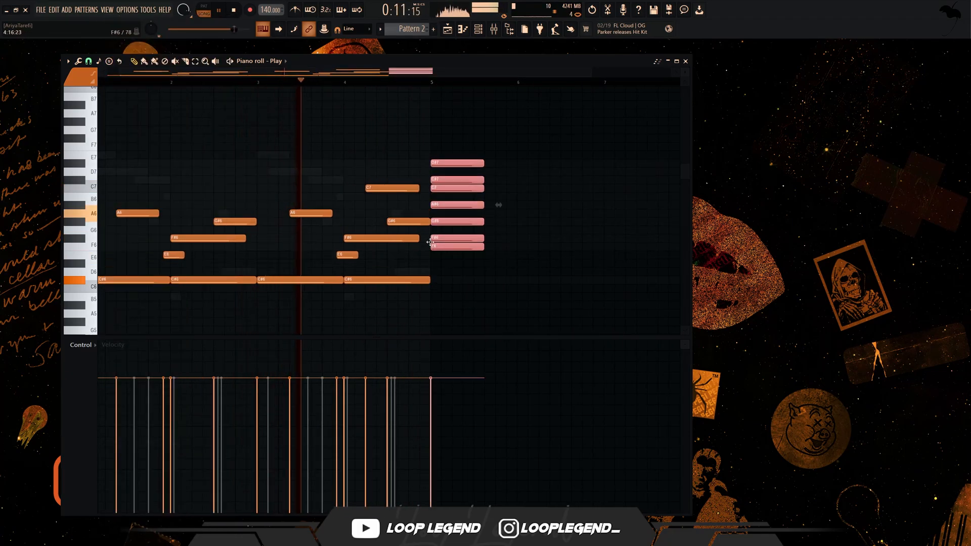
- Move the stamped scale up to F#6 and delete it, then raise the C7 note in bar 4 by one semitone
drag(428, 236, 429, 228)
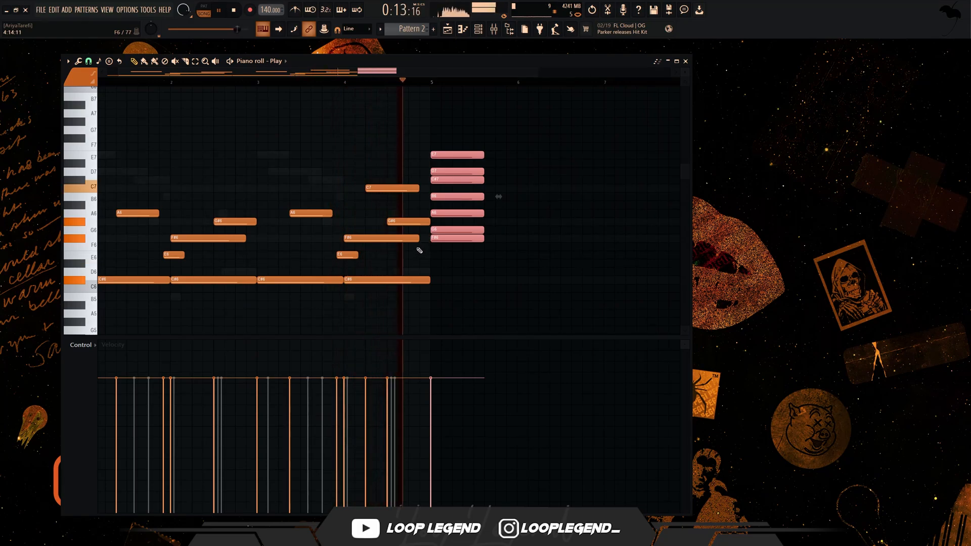
key(Delete)
ctrl+click(401, 191)
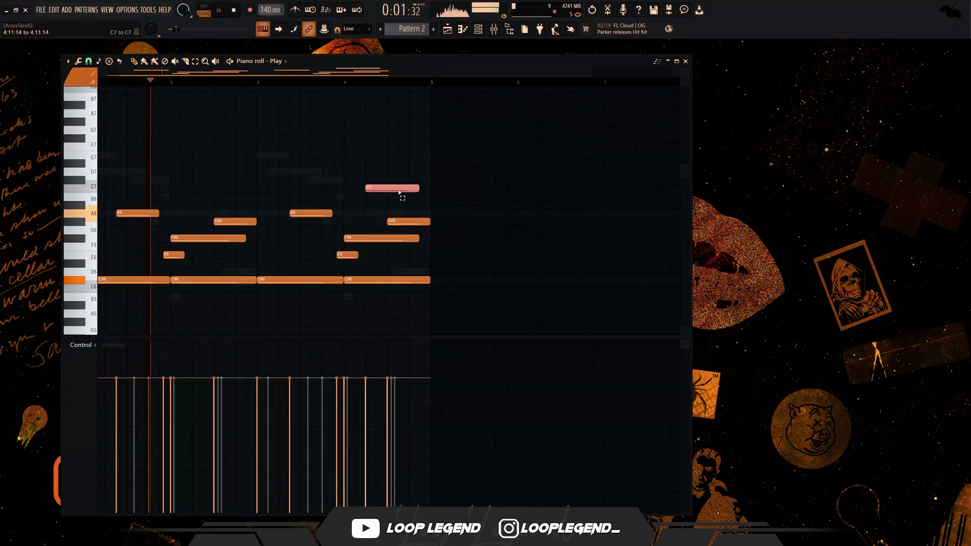
key(shift+Up)
click(346, 82)
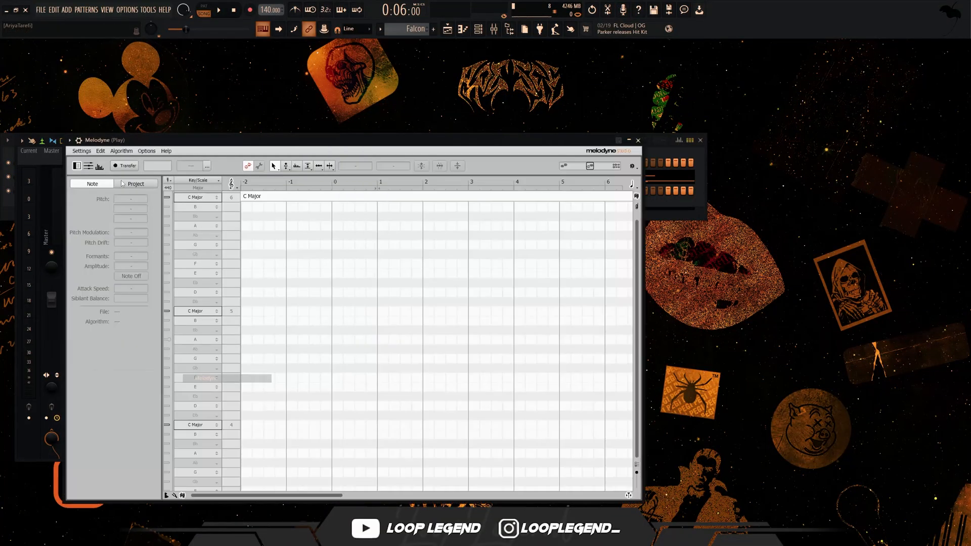
- Transfer the four-bar Play part into Melodyne by playing it through once
click(117, 167)
key(space)
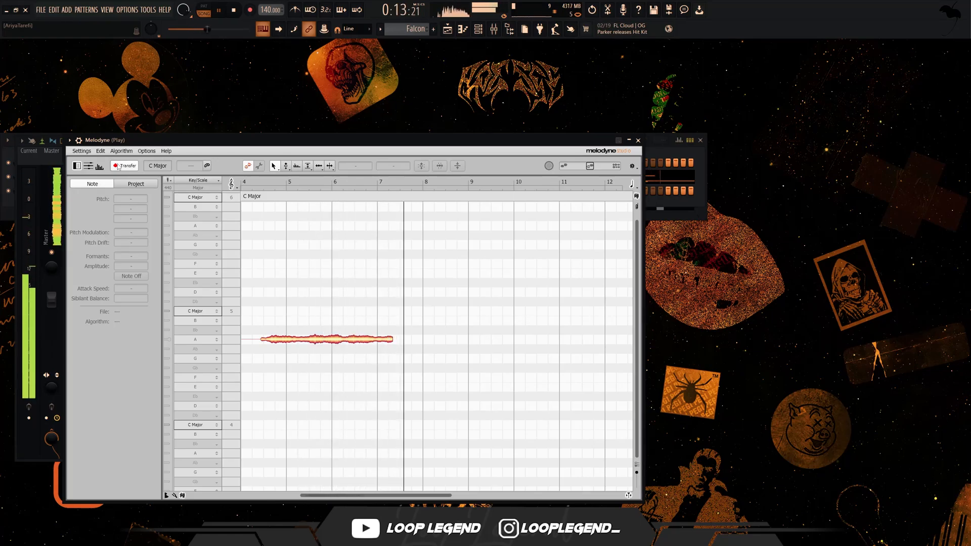
key(space)
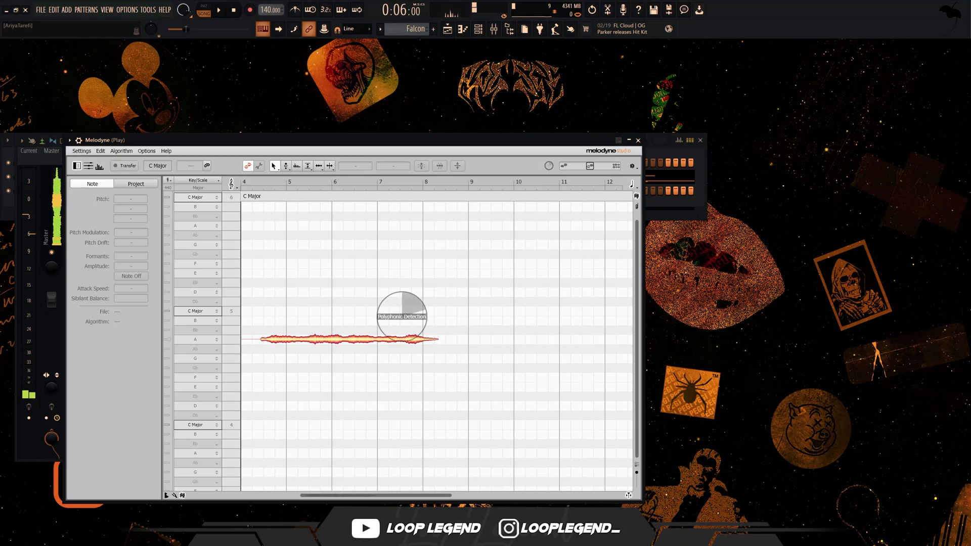
- Set the Melodyne scale to Western Phrygian with F# as the tonic
click(201, 401)
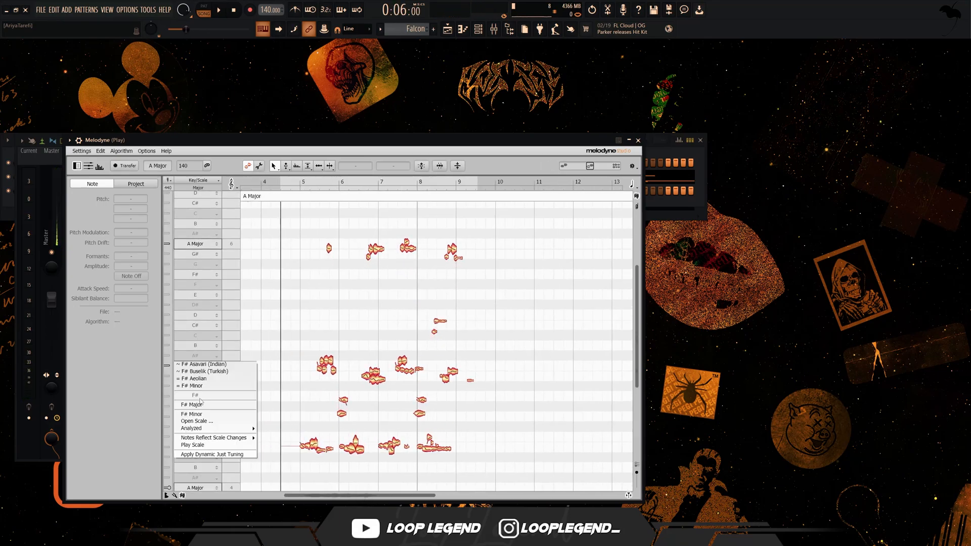
click(201, 421)
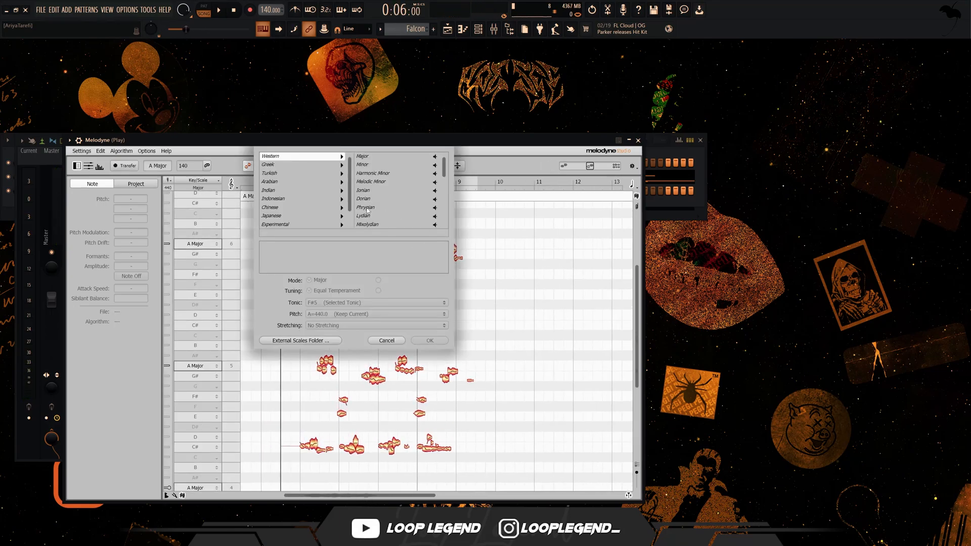
click(366, 207)
click(431, 340)
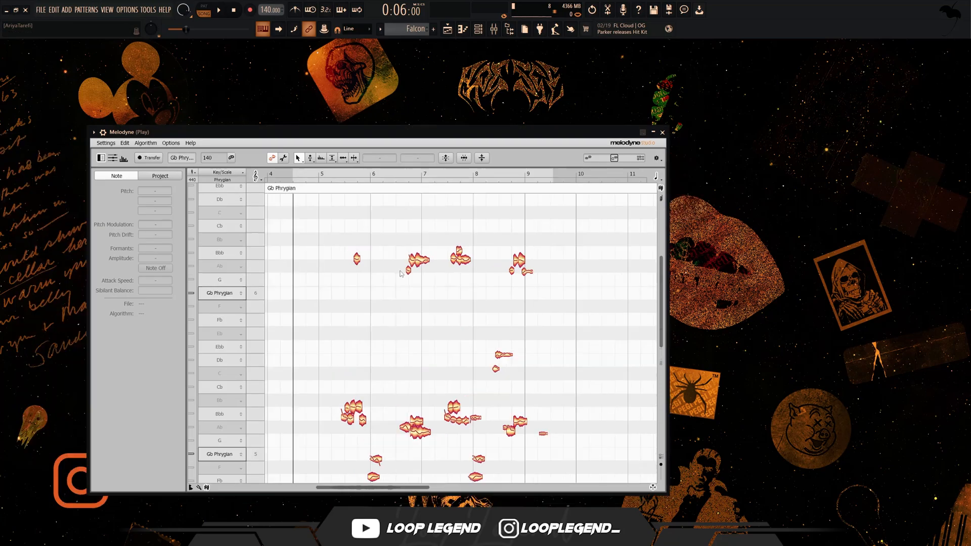
- Raise the low blobs before bars 7 and 9 level with their Ab 6 neighbours, and the short Db 6 blob to -35 ct
drag(409, 272, 409, 264)
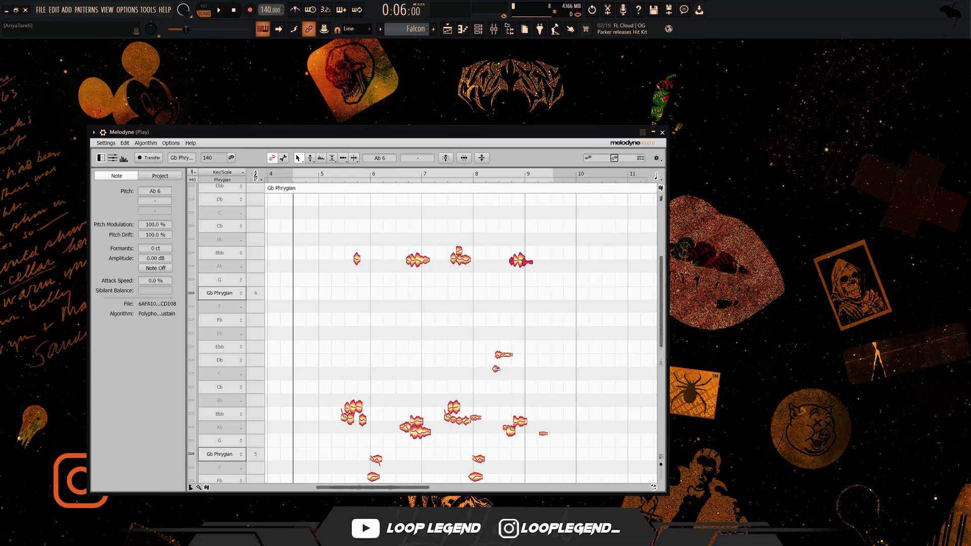
scroll(380, 380, down, 3)
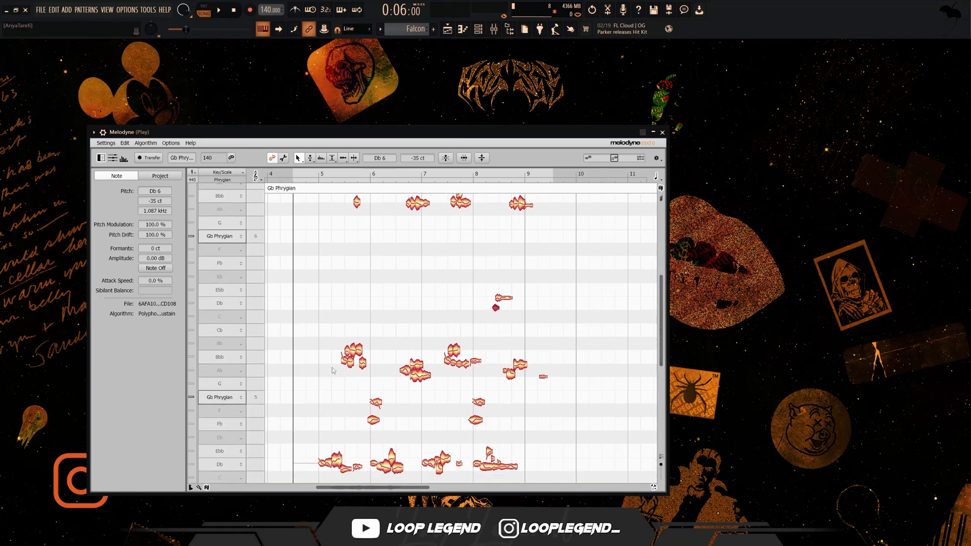
- Raise the two low Ab 5 blobs leading into bar 7 level with the adjoining blob
scroll(334, 371, up, 10)
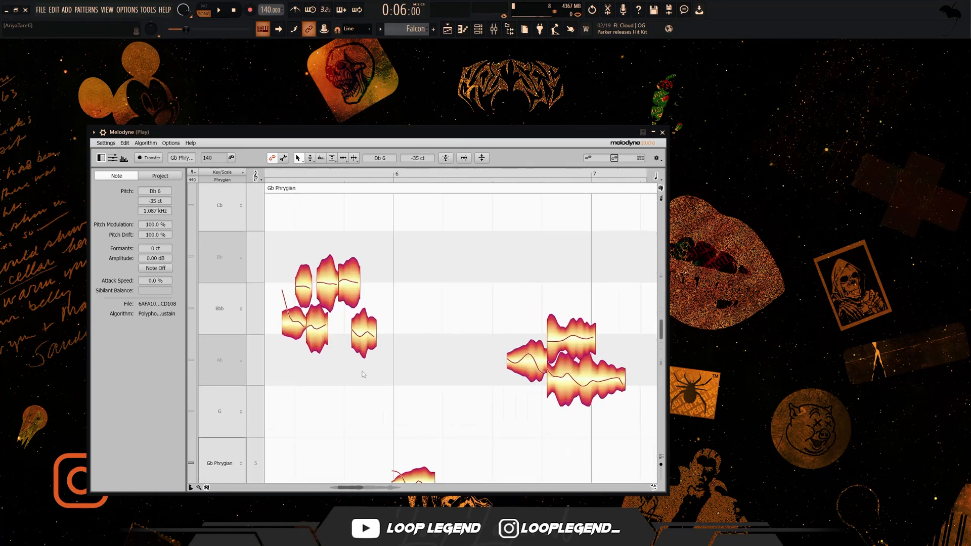
scroll(276, 288, down, 4)
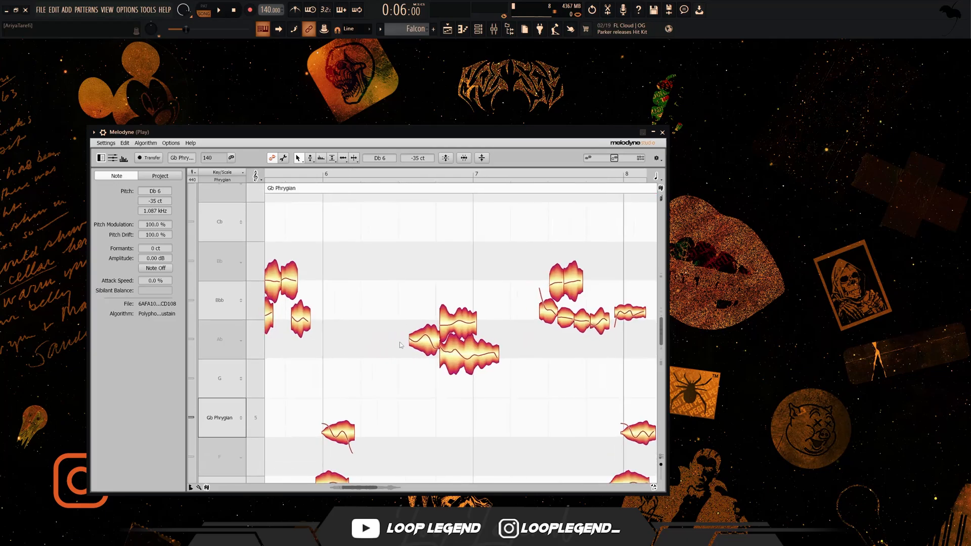
drag(509, 380, 410, 326)
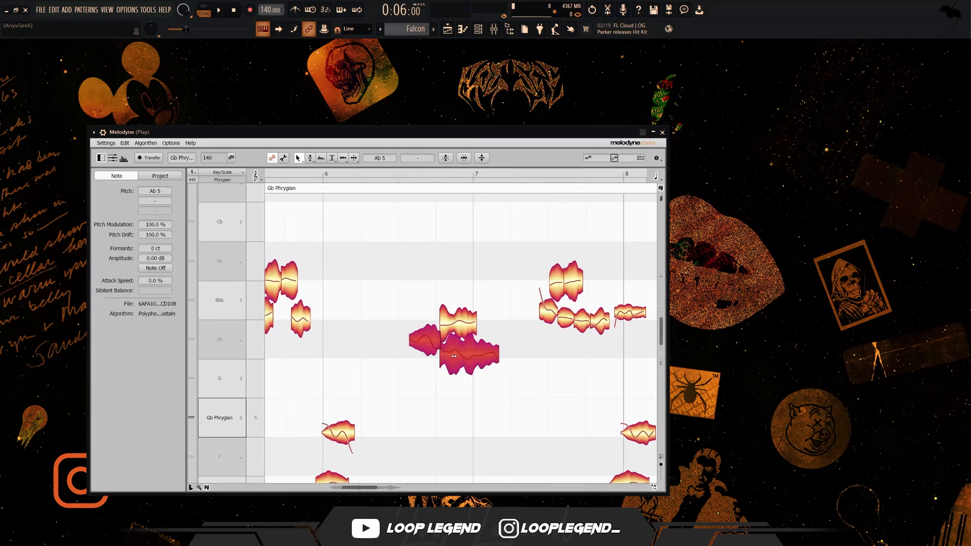
drag(460, 356, 460, 332)
click(490, 368)
click(473, 332)
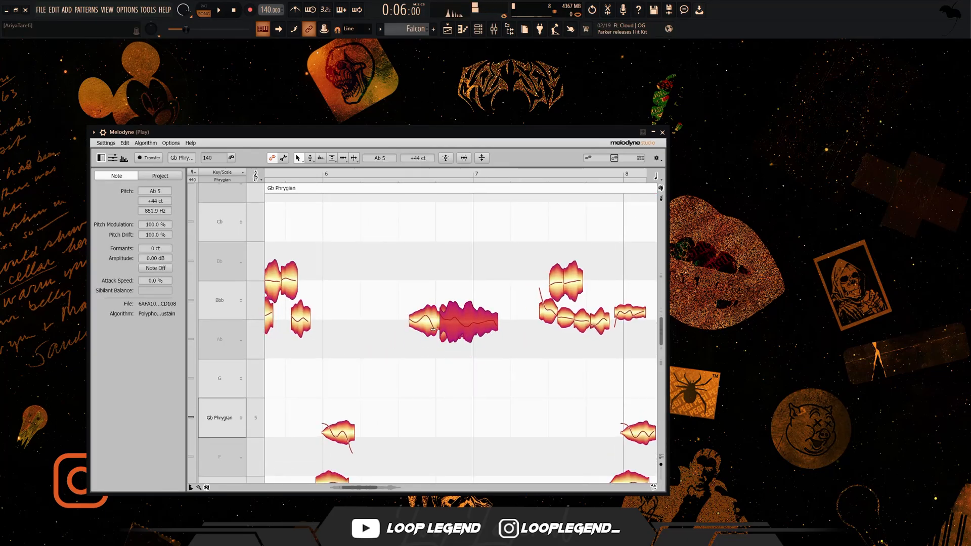
- Raise the two low Ab 5 blobs just before bar 9 and tune the adjoining blob to Bbb 5 at -41 ct
scroll(433, 329, down, 4)
scroll(574, 339, up, 5)
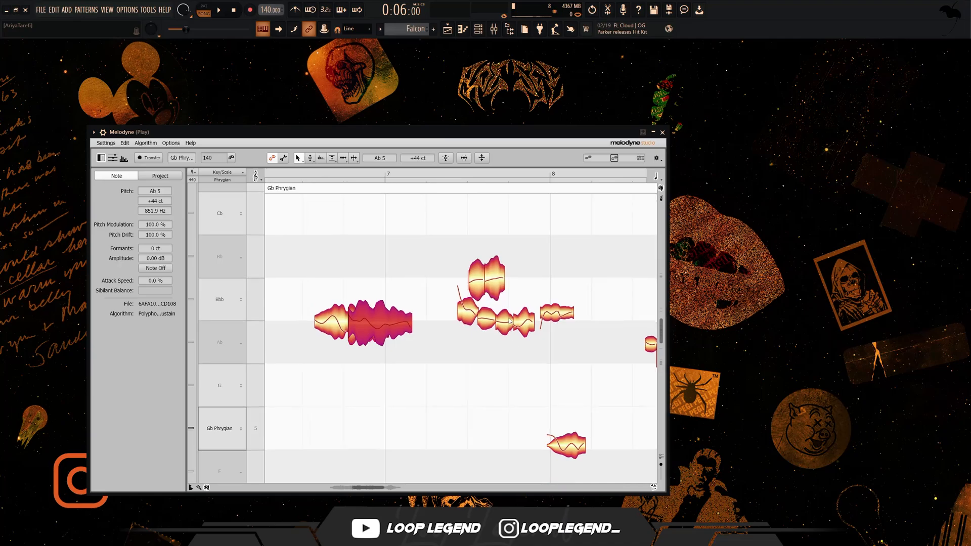
click(525, 324)
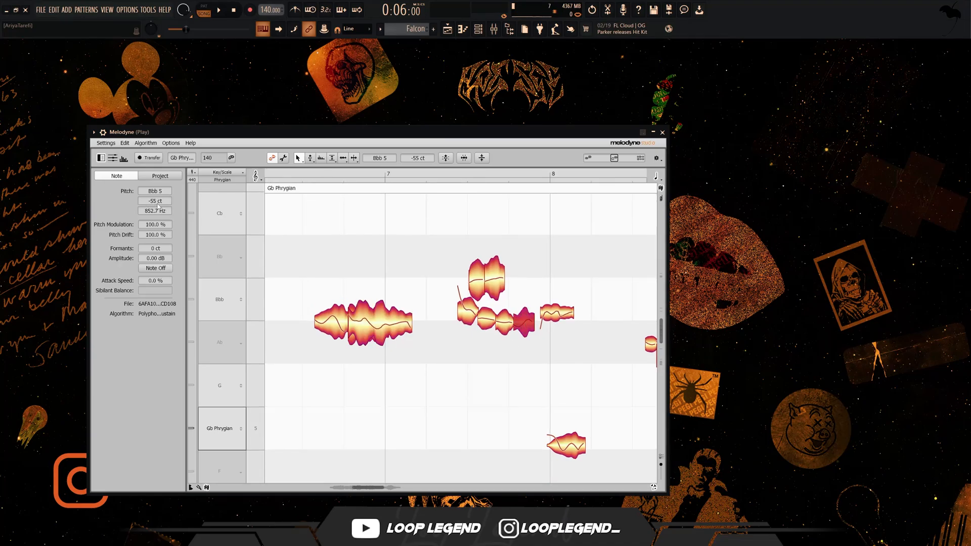
scroll(307, 273, down, 4)
scroll(496, 383, up, 4)
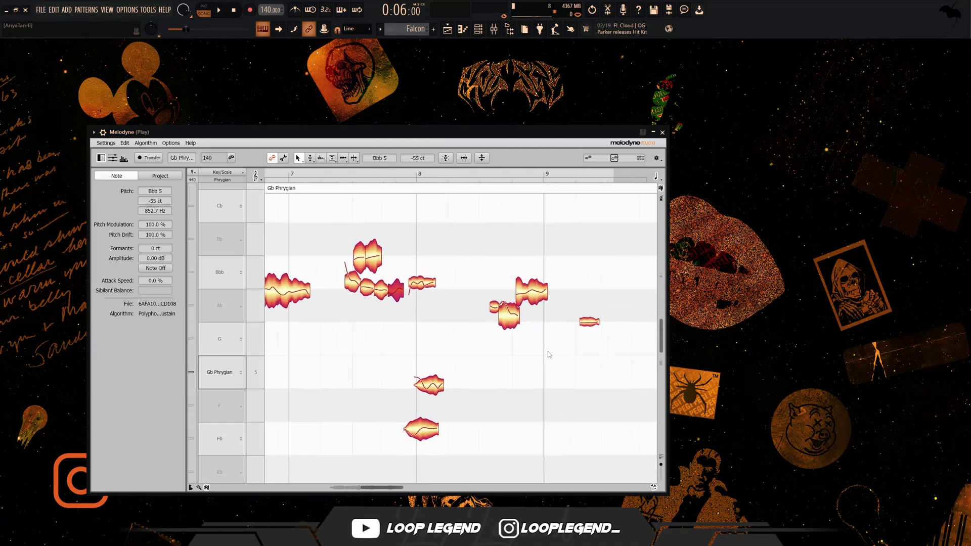
drag(505, 329, 505, 303)
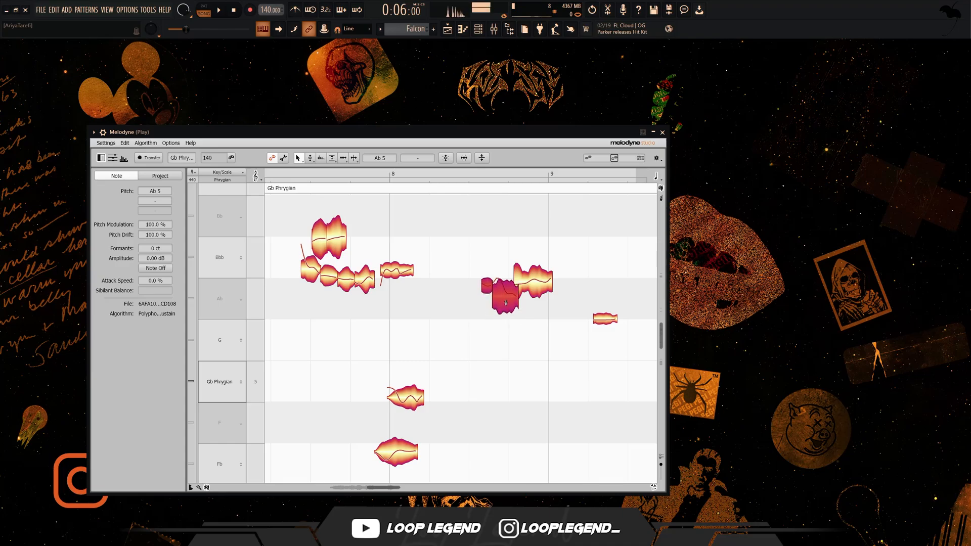
click(539, 294)
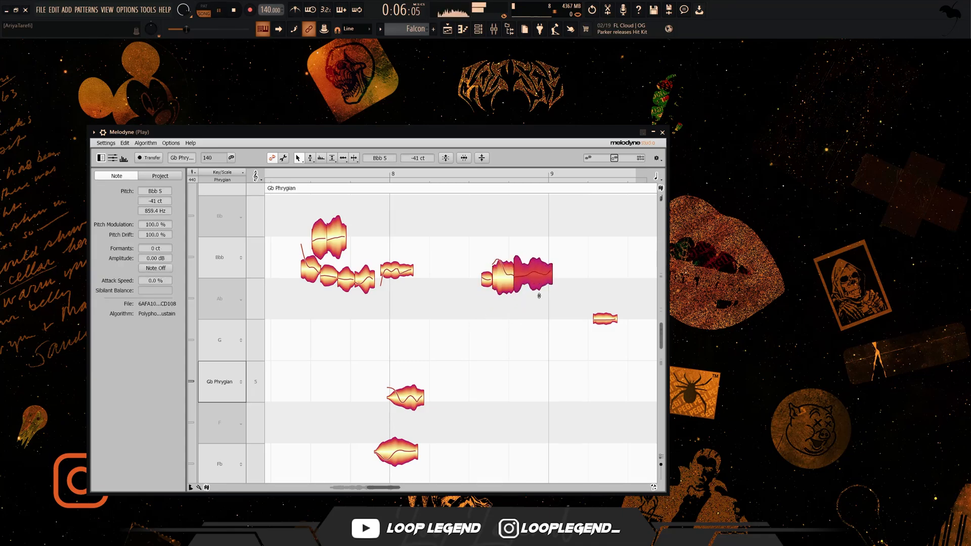
- Raise the short blob after bar 9 to Bbb 5 at -43 ct and play the retuned part back
scroll(604, 323, down, 2)
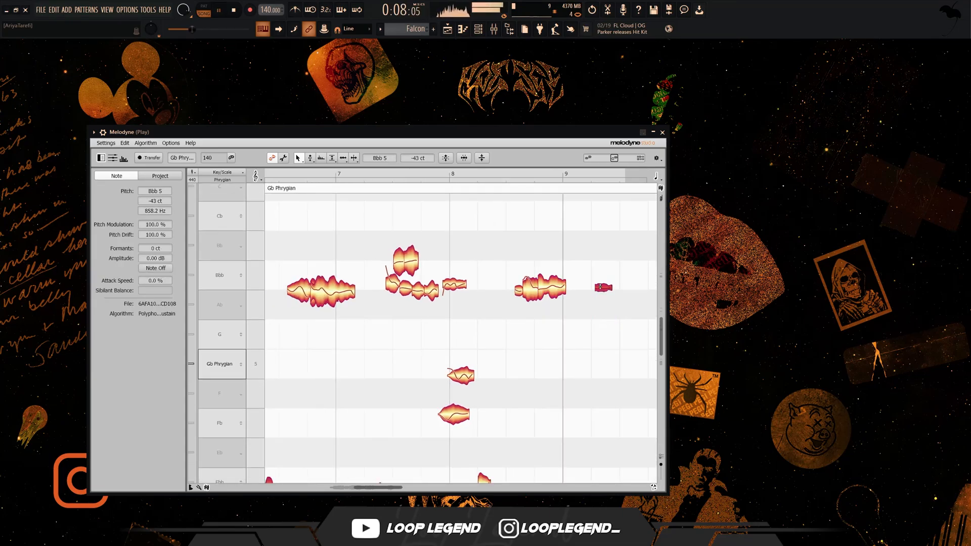
scroll(552, 316, down, 4)
scroll(458, 354, up, 2)
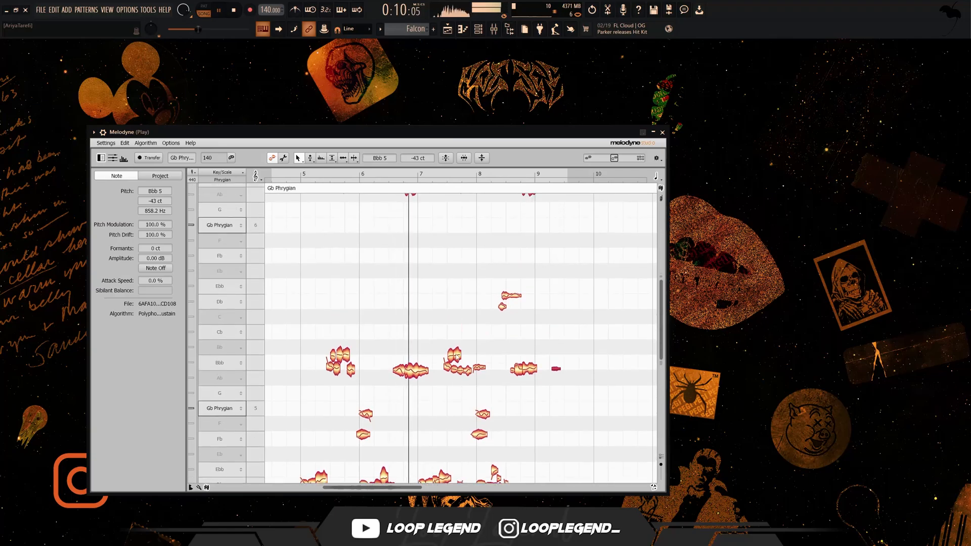
scroll(456, 359, down, 3)
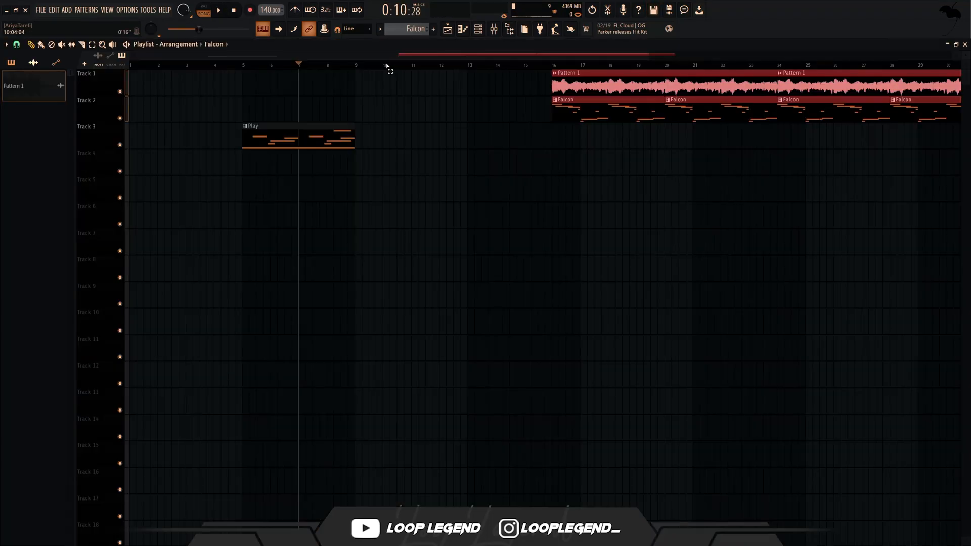
- Consolidate the Play clip on playlist track 3 into audio
drag(207, 84, 207, 84)
key(ctrl+alt+c)
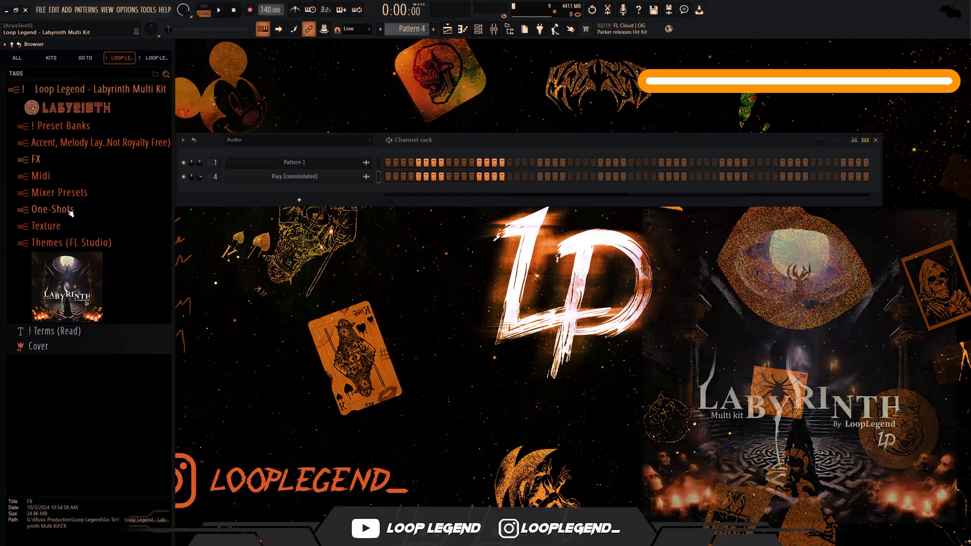
- Audition the Labyrinth Multi Kit bass one-shots and add Bass - [Low Piano Brass] to the channel rack
click(51, 208)
click(52, 223)
scroll(103, 305, down, 5)
click(96, 288)
click(104, 305)
click(107, 319)
click(111, 334)
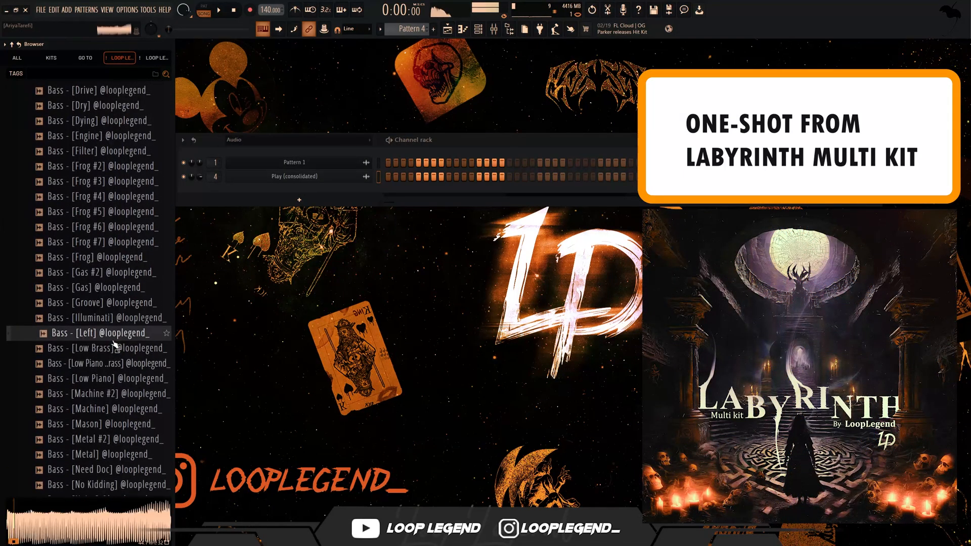
click(115, 348)
drag(115, 365, 295, 198)
- Enable the volume envelope on the Low Piano Brass bass with the sustain level at 0%
click(348, 206)
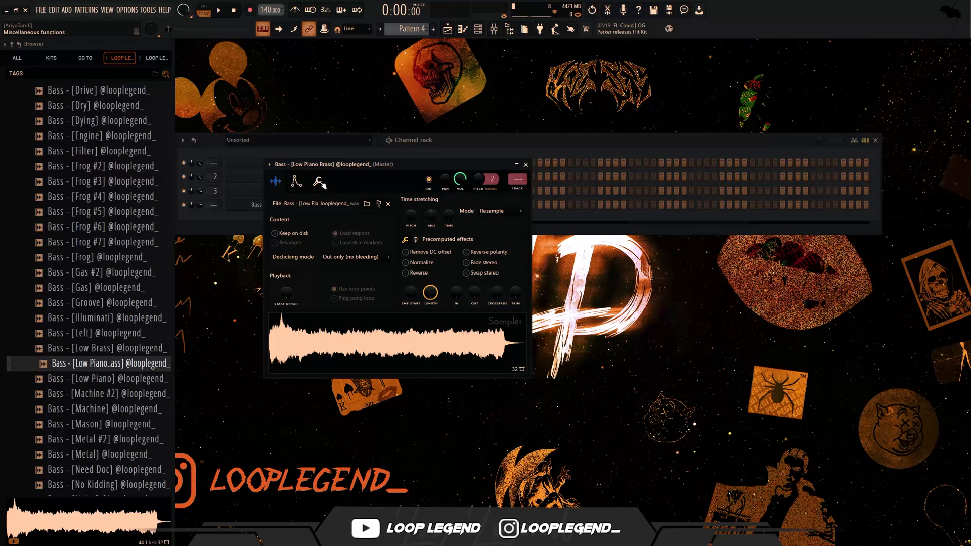
click(297, 182)
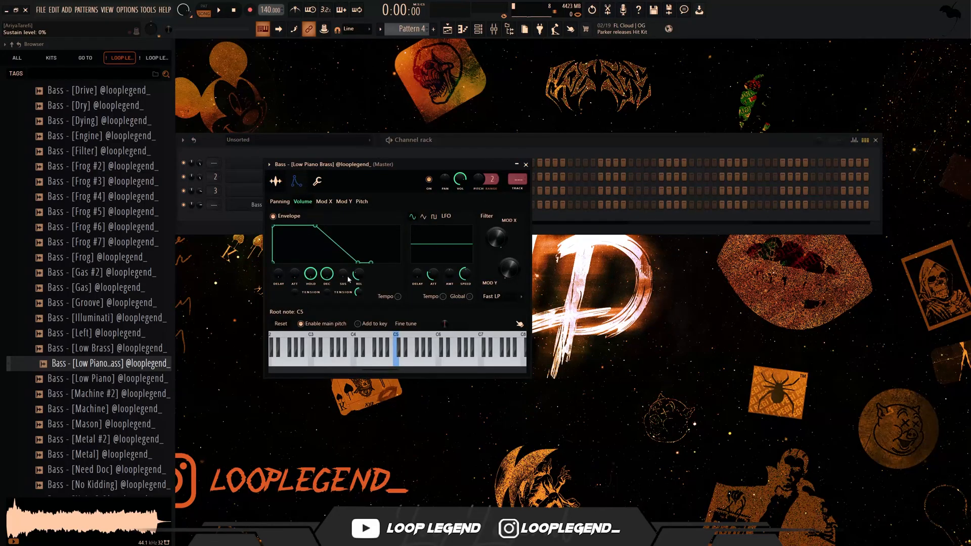
key(Escape)
key(Escape)
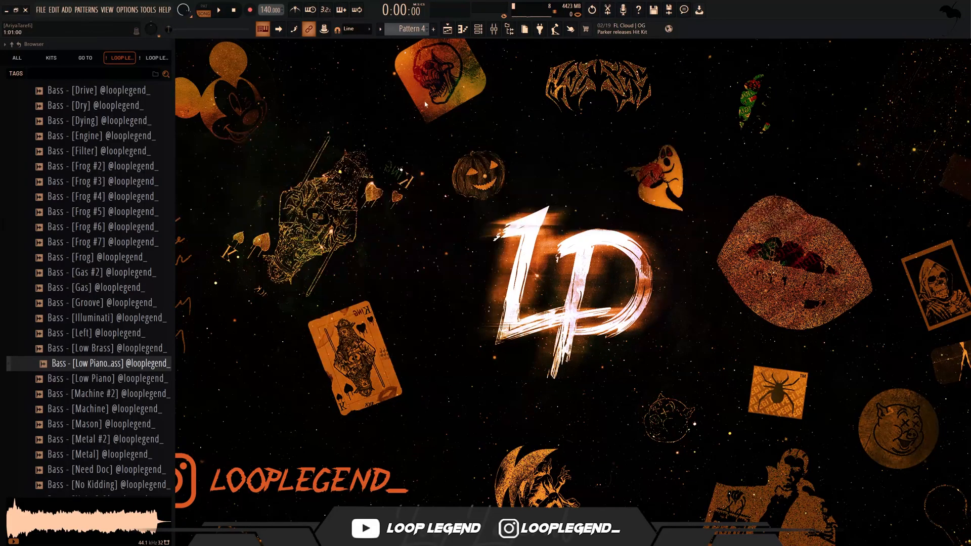
- Lay two F#5 bass notes across bars 1 to 4, slice the first at 2:09 and raise its tail to G5
click(465, 29)
key(space)
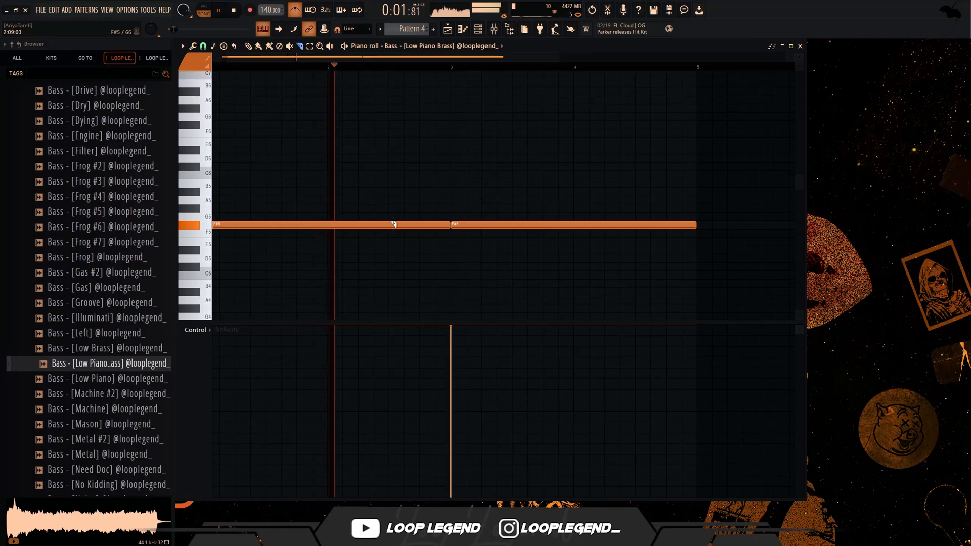
drag(390, 211, 393, 243)
key(shift+Up)
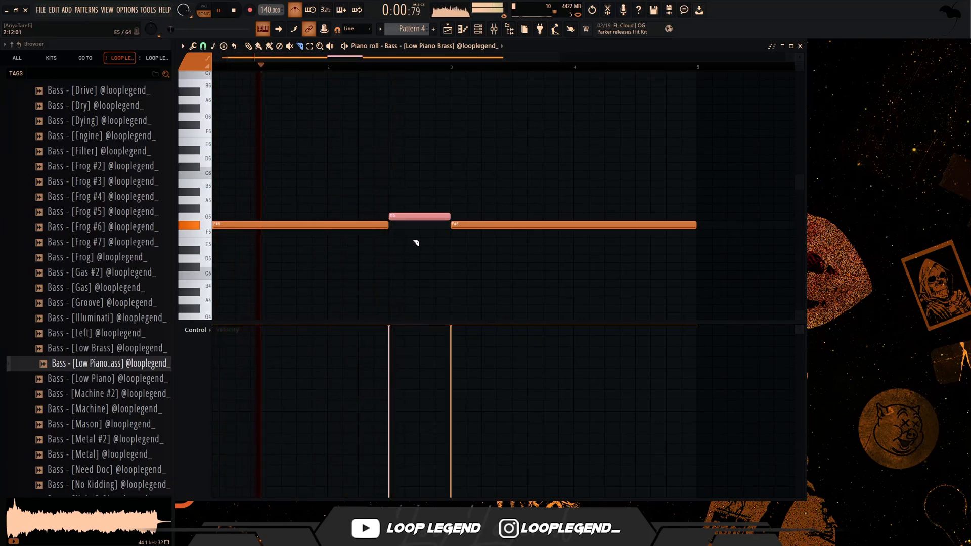
- Slice the second F#5 bass note at 4:09 and play the bass line
drag(635, 195, 634, 314)
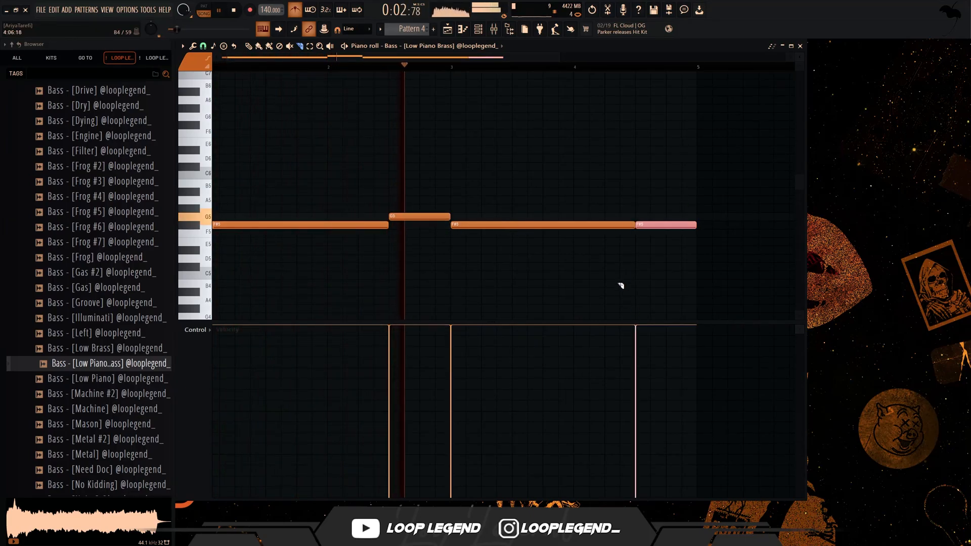
key(space)
key(space)
- Delay the start of the G5 bass note to about 2:11 and close the gap before it with quick legato
drag(392, 216, 407, 218)
ctrl+drag(393, 215, 383, 237)
ctrl+click(407, 239)
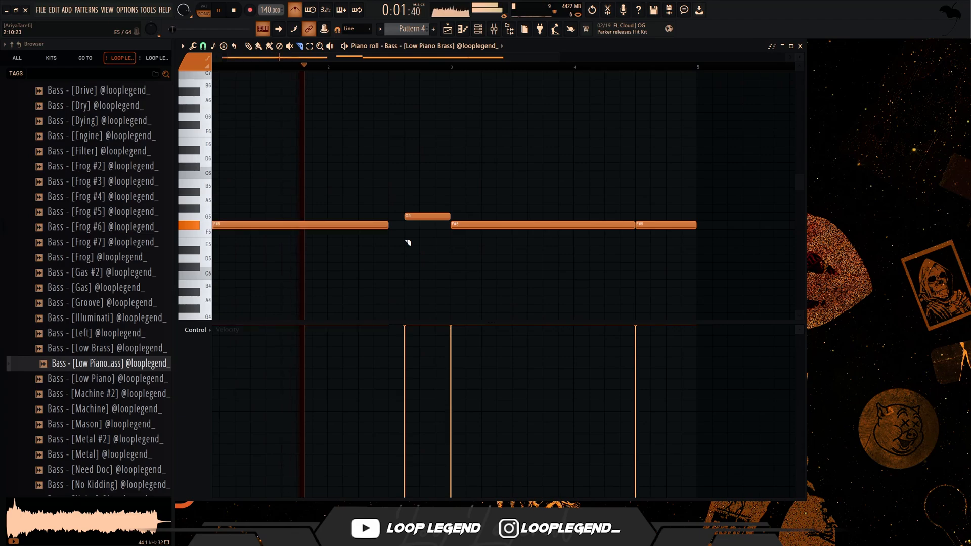
key(ctrl+l)
scroll(401, 230, down, 3)
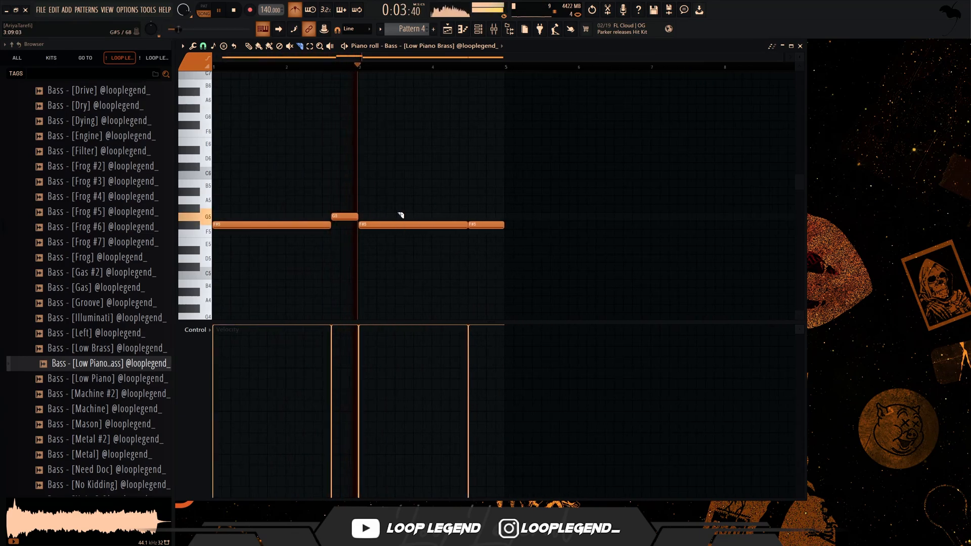
- Raise the final F#5 bass note in bar 4 to G5
ctrl+click(484, 226)
key(shift+Up)
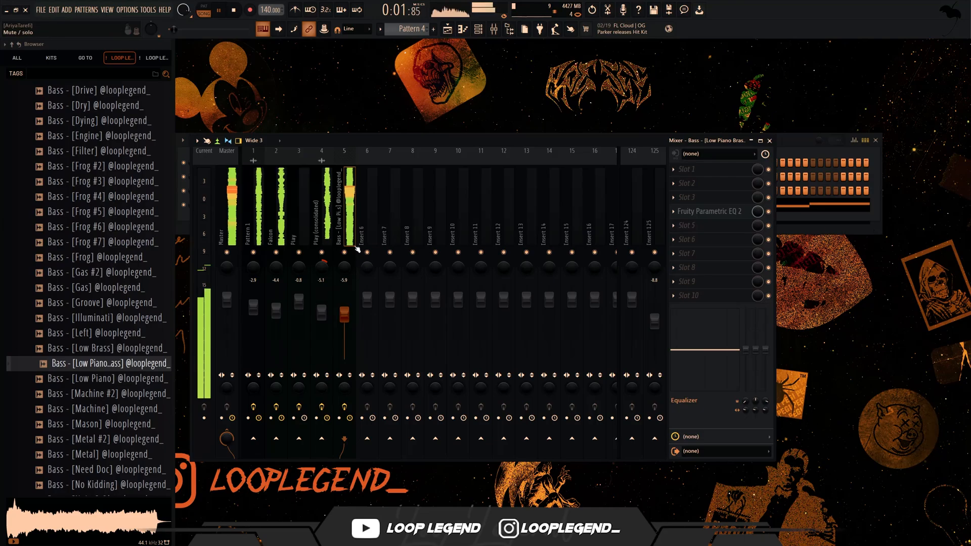
- Lower mixer tracks 1 to 4 together to -4.7, -6.1, -2.5 and -6.9 dB, and the bass track to -6.7 dB
click(346, 253)
click(229, 233)
drag(324, 232, 256, 232)
drag(322, 312, 350, 310)
click(345, 252)
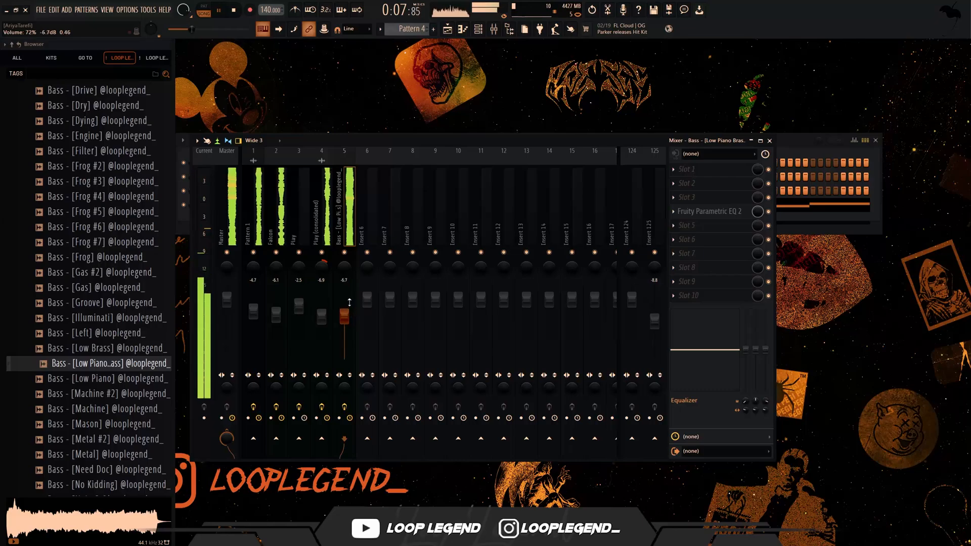
- Enable the volume envelope on the Bass - [Low Piano Brass] channel with full hold and a 3% attack time
key(F9)
key(F6)
key(F6)
click(335, 204)
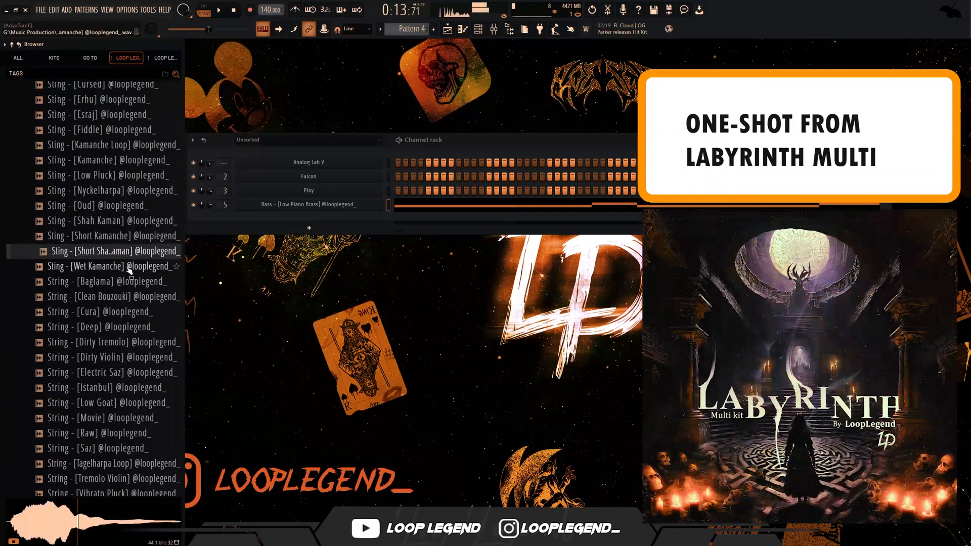
- Audition the Sting - [Wet Kamanche] one-shot and load it into a new sampler channel
click(112, 266)
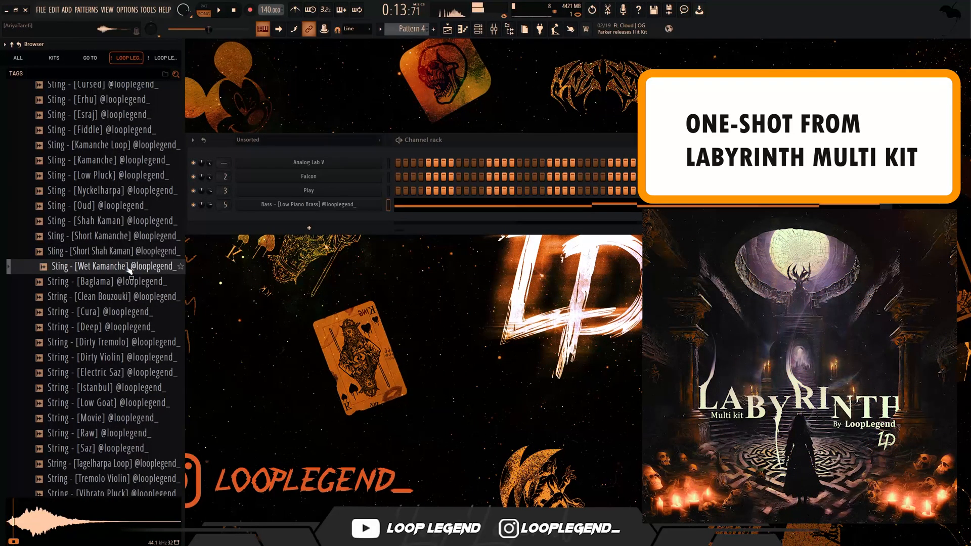
mouse_move(112, 266)
mouse_down()
mouse_move(562, 16)
mouse_move(476, 229)
mouse_move(502, 227)
mouse_move(164, 206)
mouse_move(102, 272)
mouse_up()
key(F5)
right_click(98, 270)
click(137, 286)
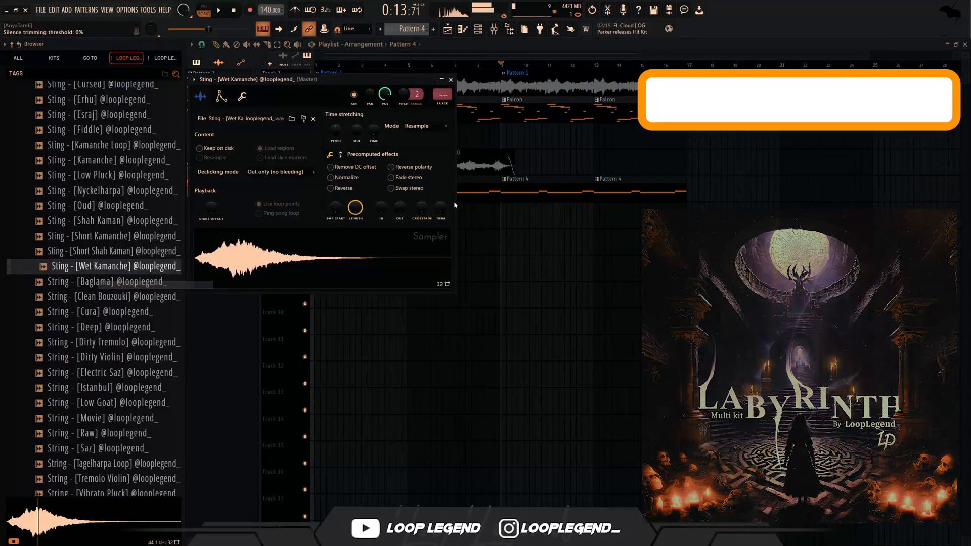
key(Escape)
key(F5)
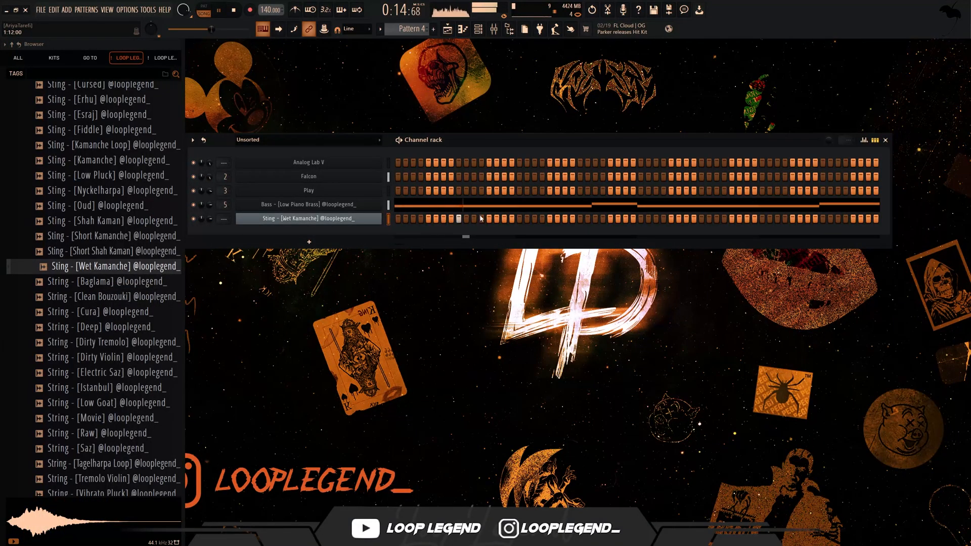
- Give the Wet Kamanche channel two consecutive four-step C5 notes starting at 1:09 and 1:13 in its piano roll
key(F6)
click(462, 29)
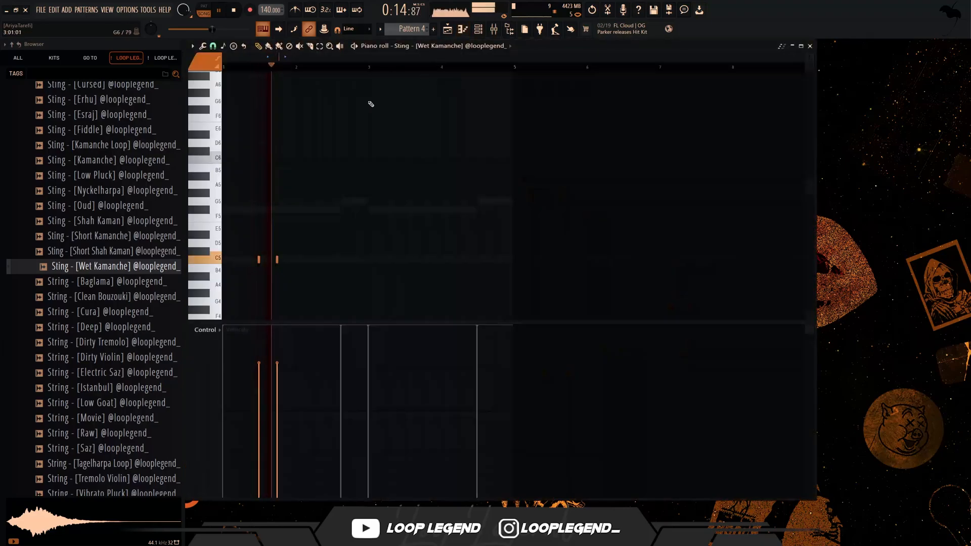
click(301, 88)
right_click(300, 88)
key(space)
scroll(259, 163, up, 3)
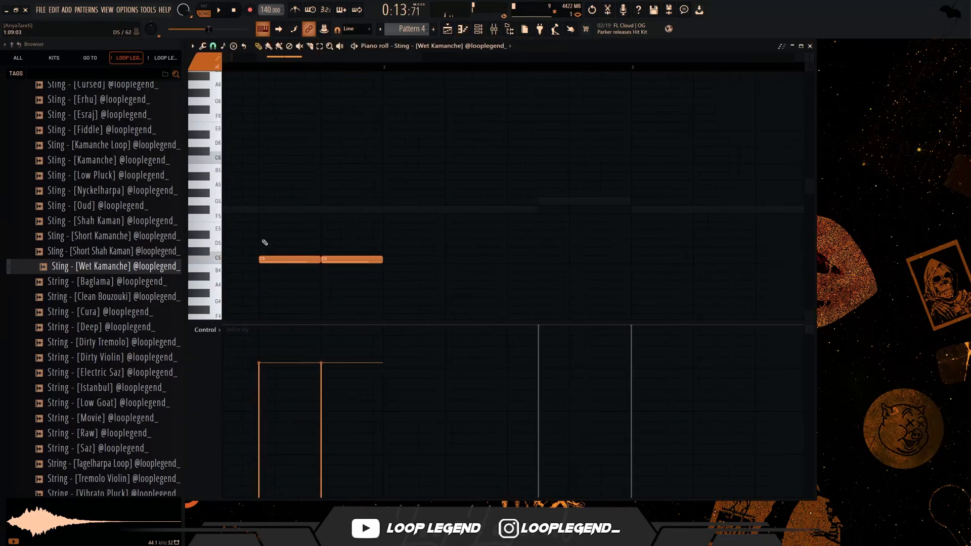
- Transpose the two Wet Kamanche notes up to C#5 and add a copy of the pair at F#5
key(shift+Up)
key(ctrl+a)
drag(460, 277, 676, 168)
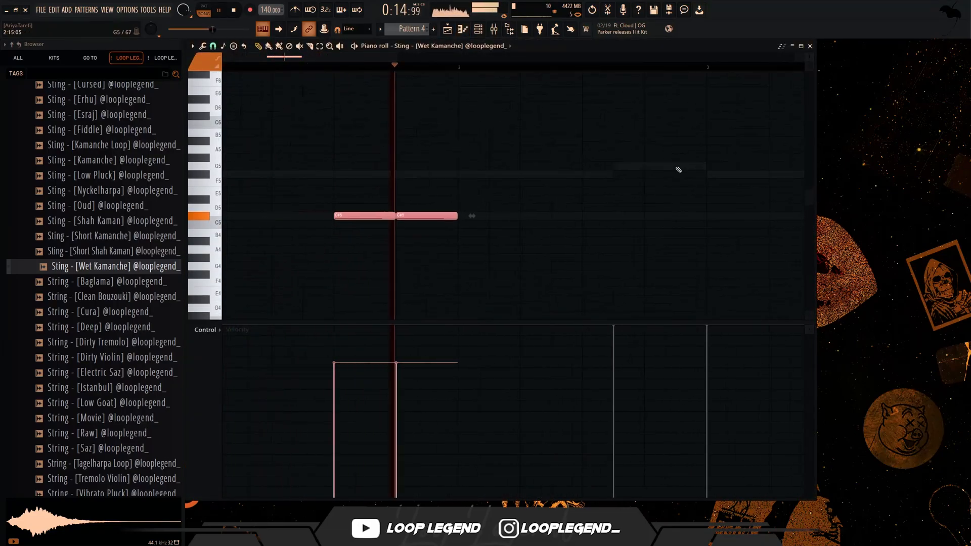
key(space)
shift+drag(430, 210, 427, 174)
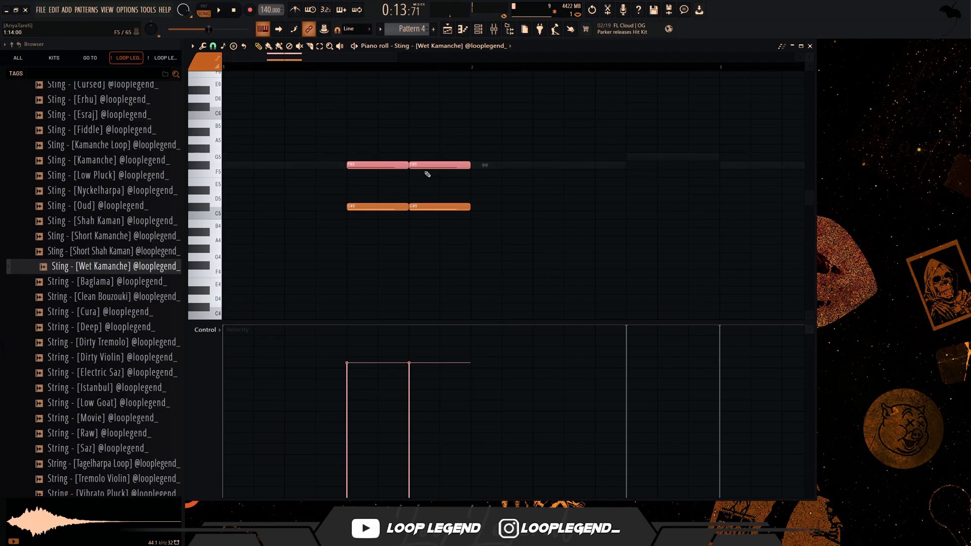
- Remove the second C#5 note, then extend the remaining C#5 note and the second F#5 note to 2:11
click(447, 207)
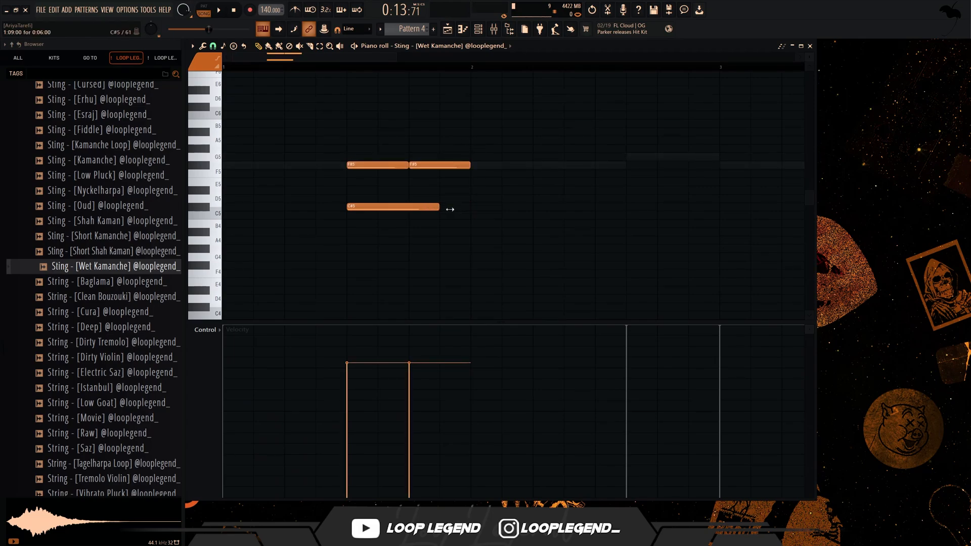
drag(470, 167, 626, 167)
key(space)
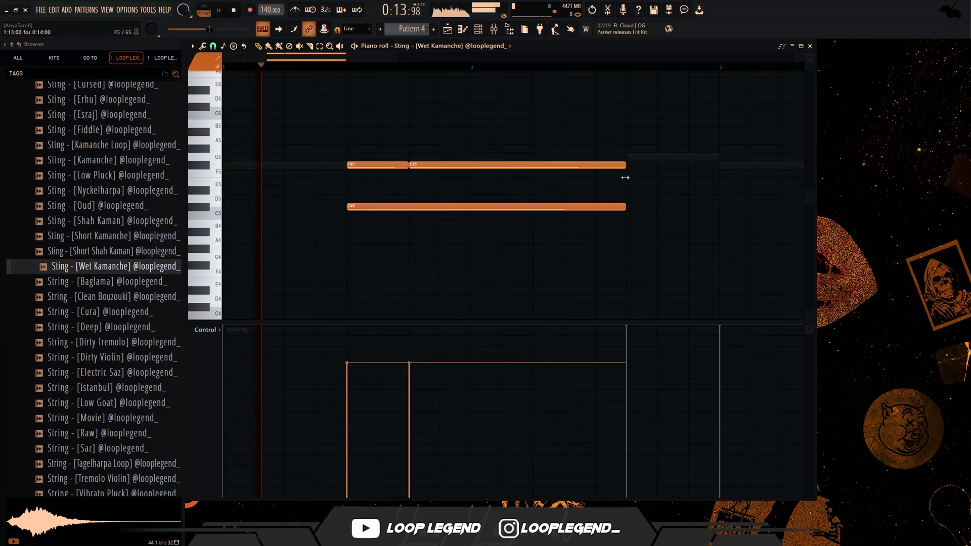
- Duplicate the Wet Kamanche phrase from bars 1 and 2 into bars 3 and 4 and play it back
scroll(505, 182, down, 3)
scroll(445, 165, up, 2)
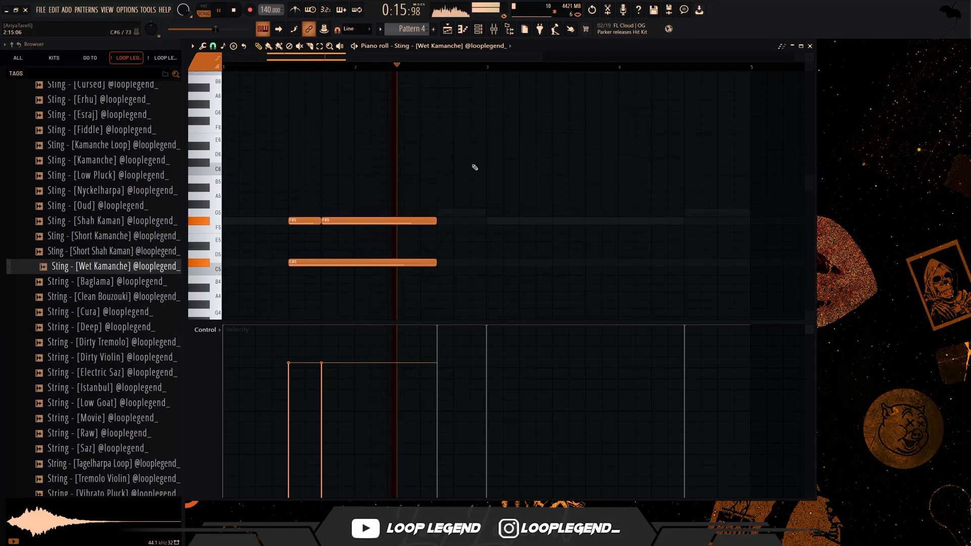
ctrl+drag(472, 159, 309, 306)
scroll(438, 189, down, 3)
key(ctrl+b)
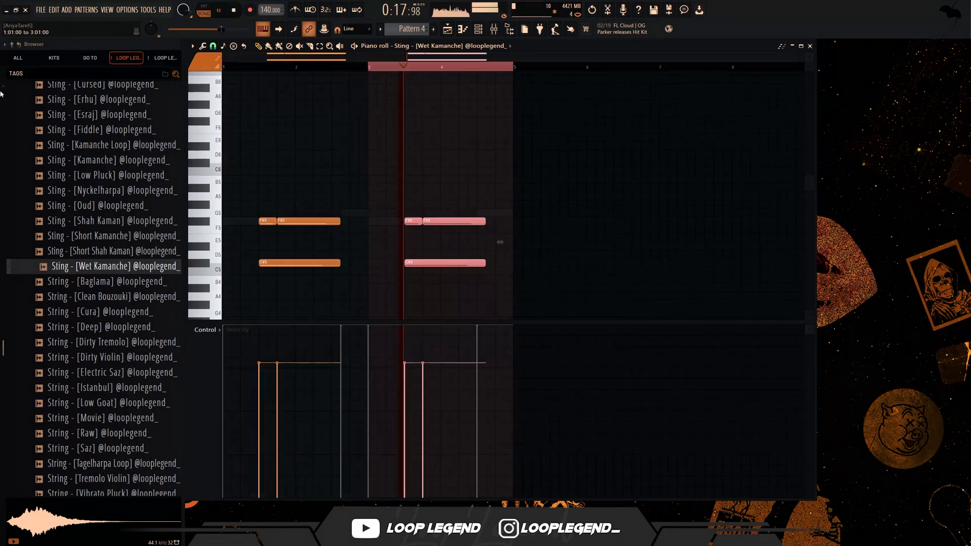
key(ctrl+d)
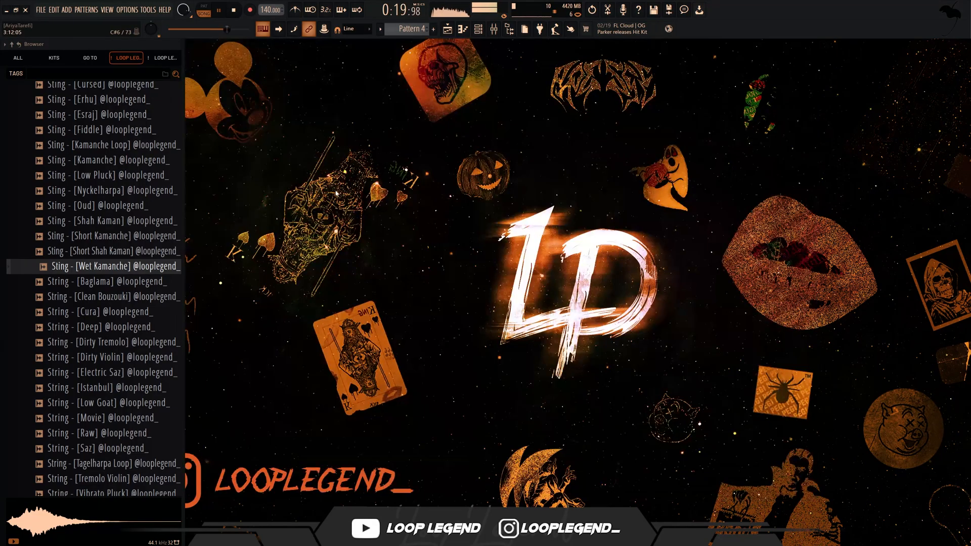
- Load Wet Kamanche into a second channel with lowered pitch and place a 14-step A5 note at the start of each of bars 1 to 4
drag(116, 266, 283, 223)
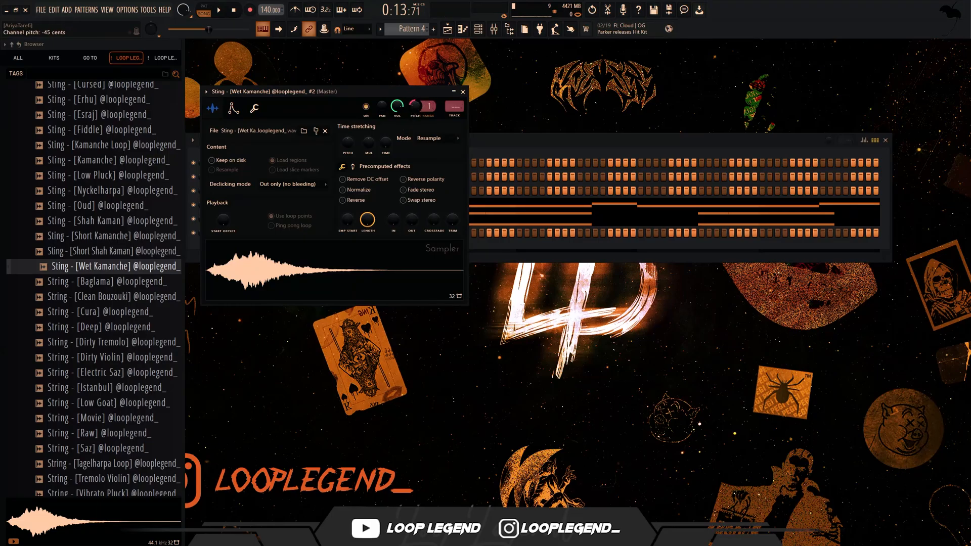
key(F7)
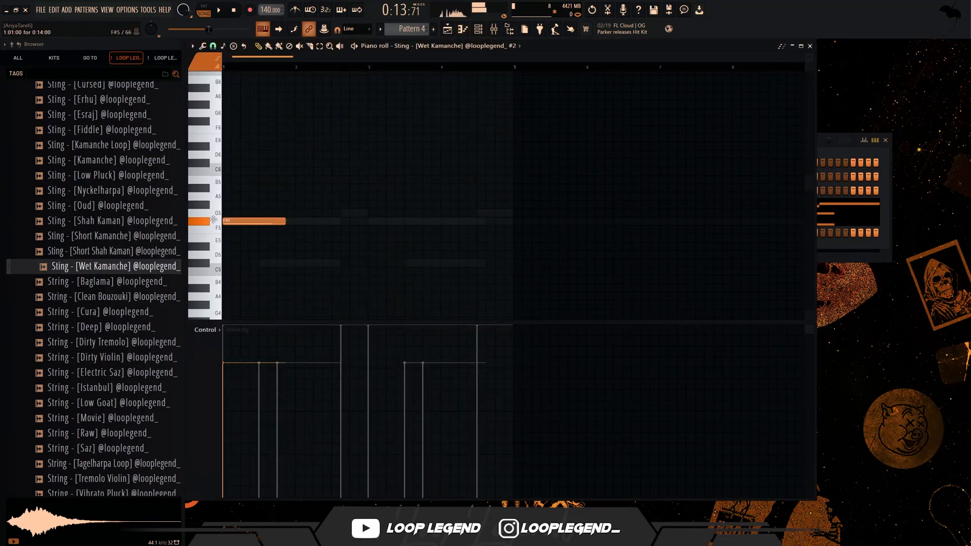
key(space)
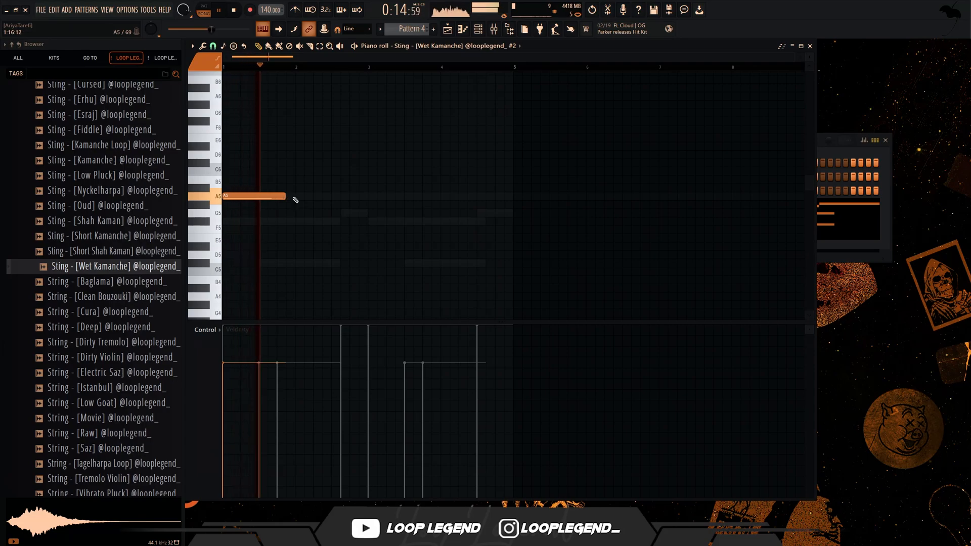
click(298, 196)
click(371, 196)
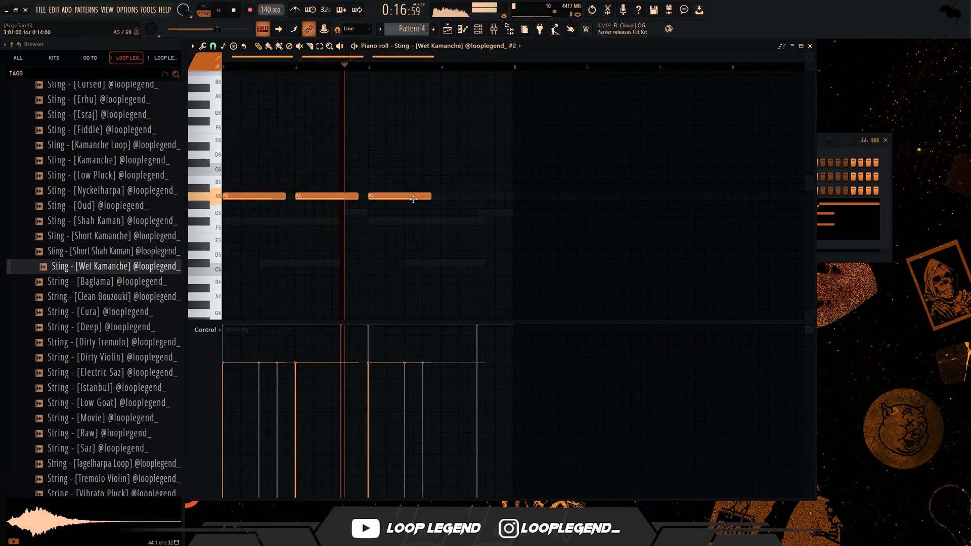
click(443, 197)
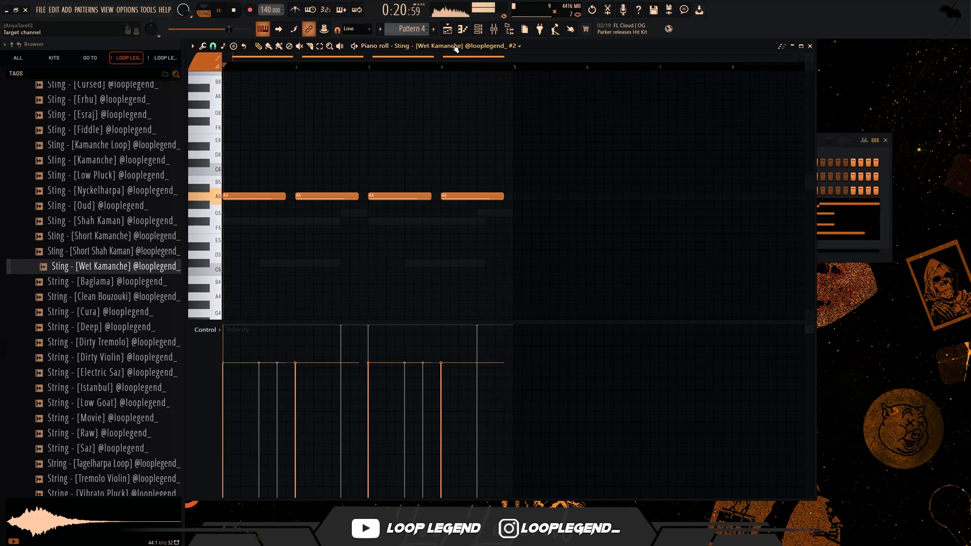
- Delete the A5 notes in bars 1 and 3 of the second Wet Kamanche channel
key(space)
right_click(266, 197)
right_click(399, 197)
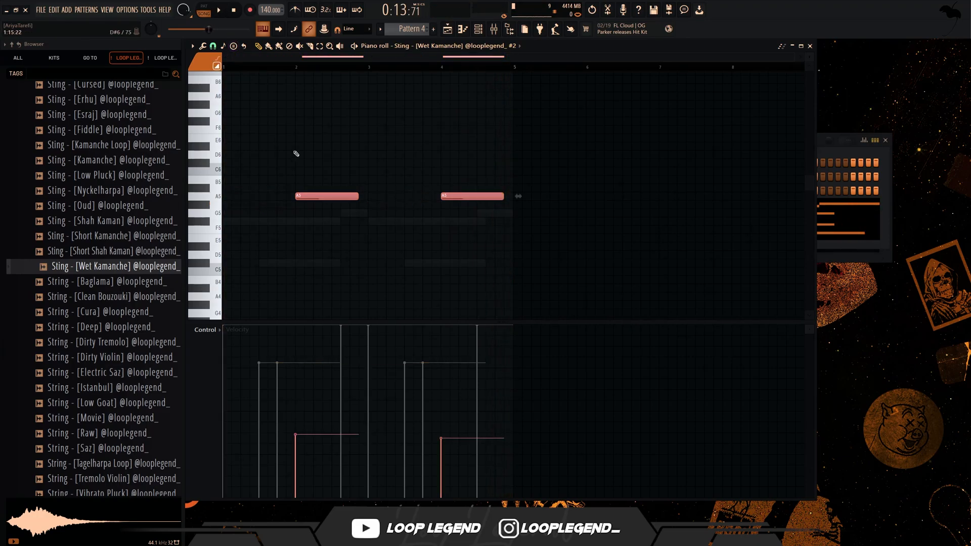
- Drop the A5 notes' velocity to the minimum, overlay an A5 slide note at 2:01, and extend the bar 2 note to the bar's end
click(317, 163)
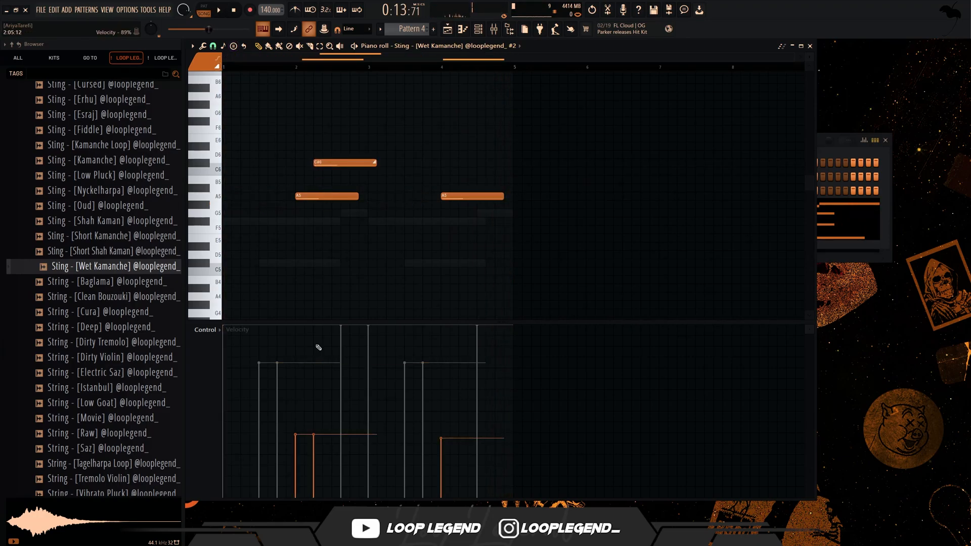
drag(296, 481, 441, 498)
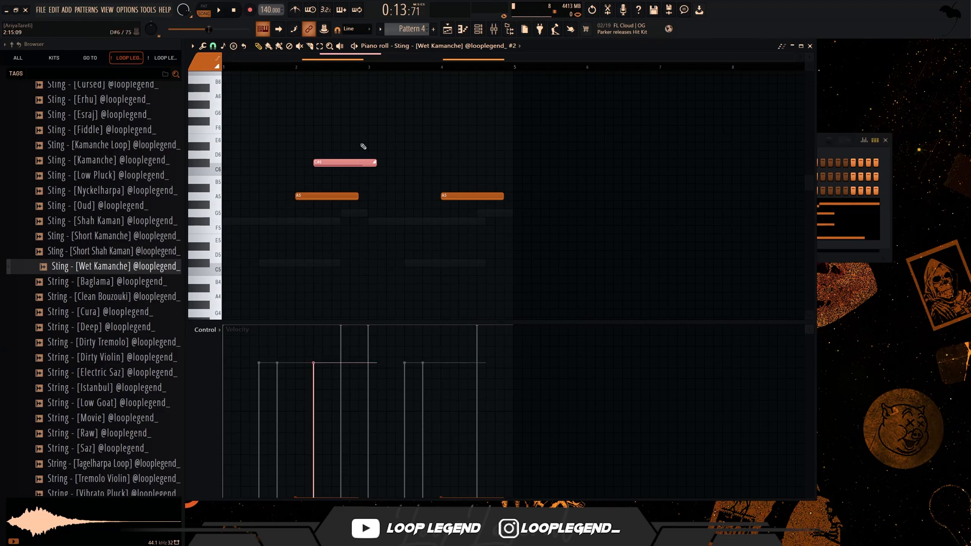
drag(362, 163, 346, 193)
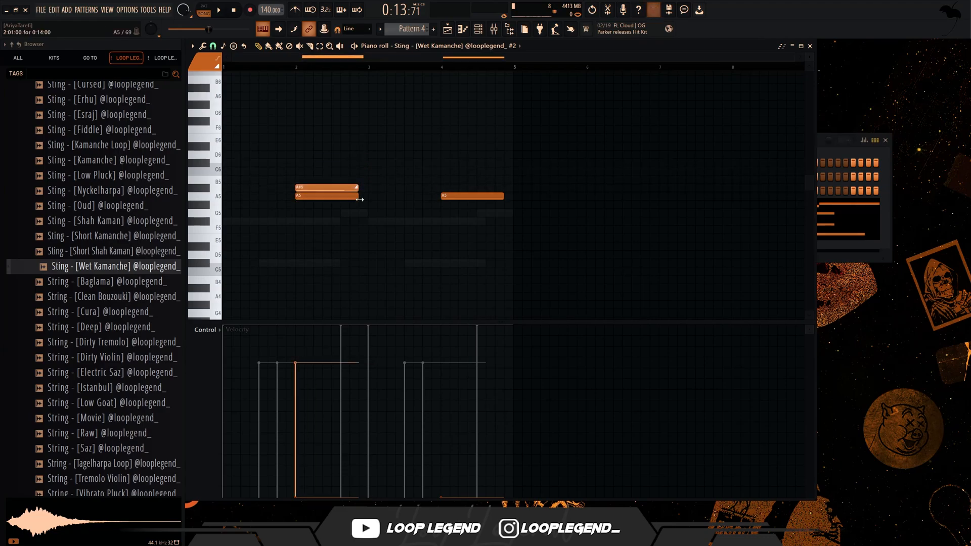
right_click(350, 189)
key(space)
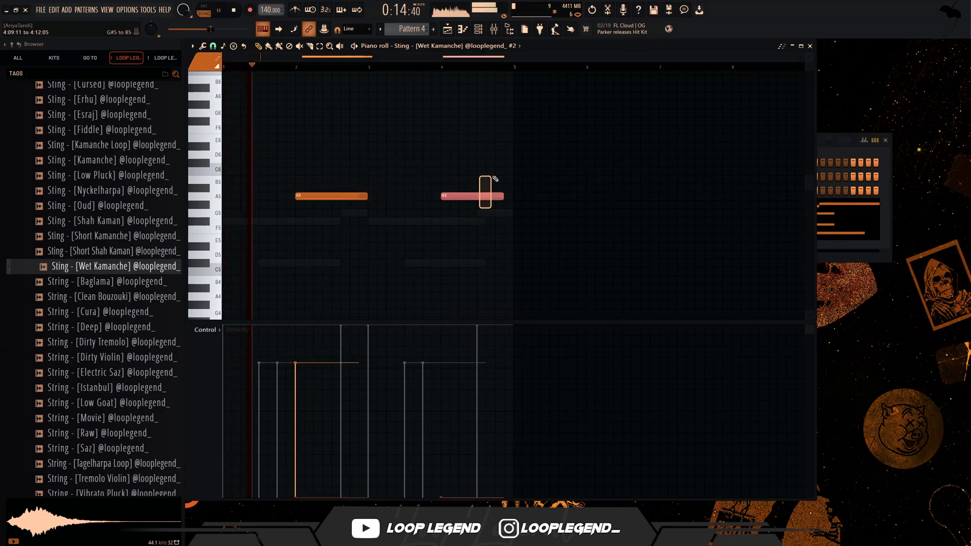
- Replace the A5 note in bar 4 with a duplicate of bar 2's extended A5 note and its slide
right_click(487, 195)
drag(403, 225, 299, 176)
drag(372, 67, 1, 119)
key(ctrl+b)
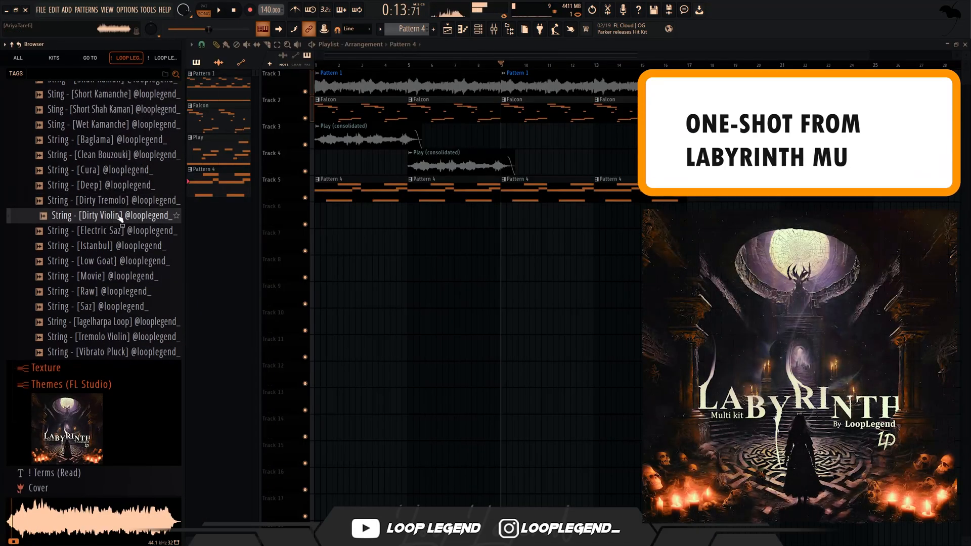
- Load String - [Dirty Tremolo] into a new channel and enable its volume envelope with a 100% hold time
right_click(130, 201)
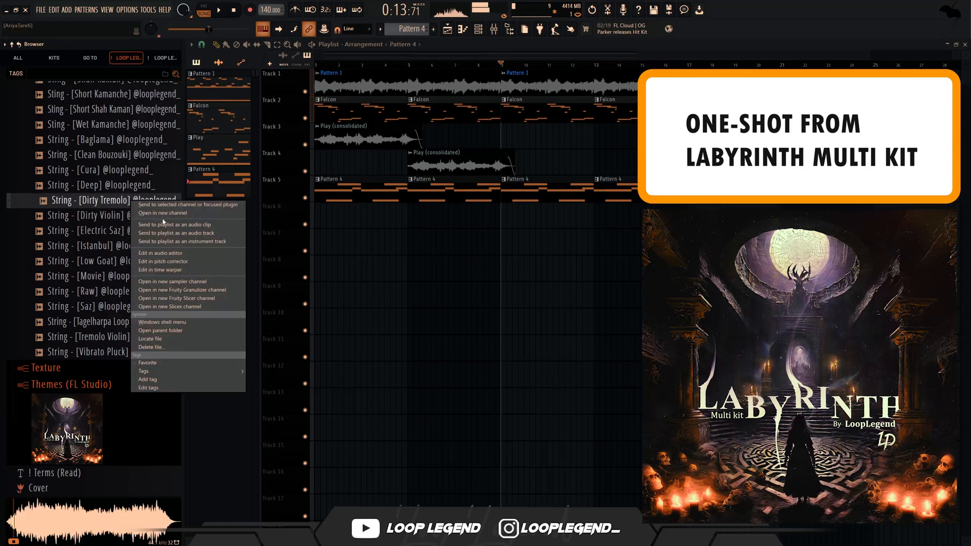
click(152, 211)
click(255, 118)
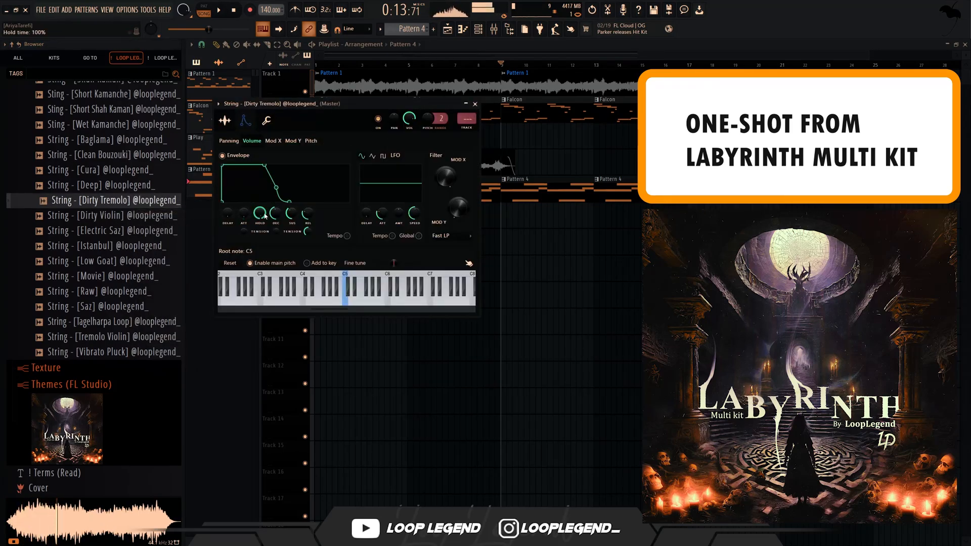
key(Escape)
key(Escape)
- Draw a one-bar C#5 Dirty Tremolo note with a D5 slide note at 1:09, and repeat the pair through bar 4
click(464, 30)
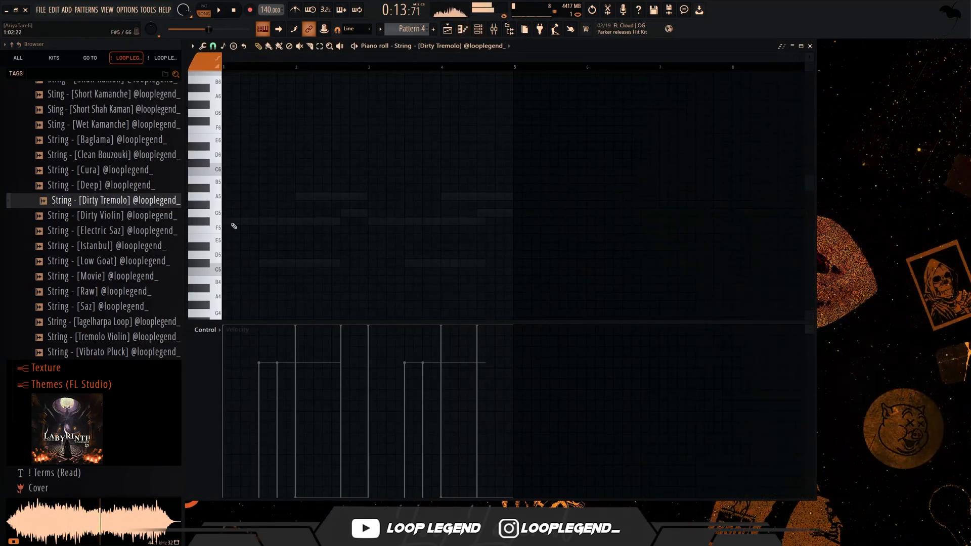
drag(200, 224, 238, 231)
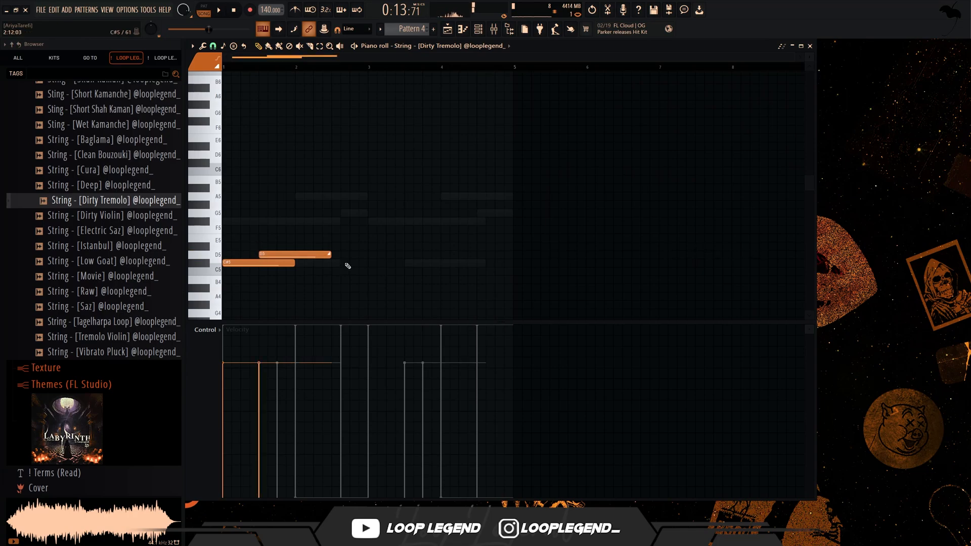
drag(345, 279, 359, 257)
key(space)
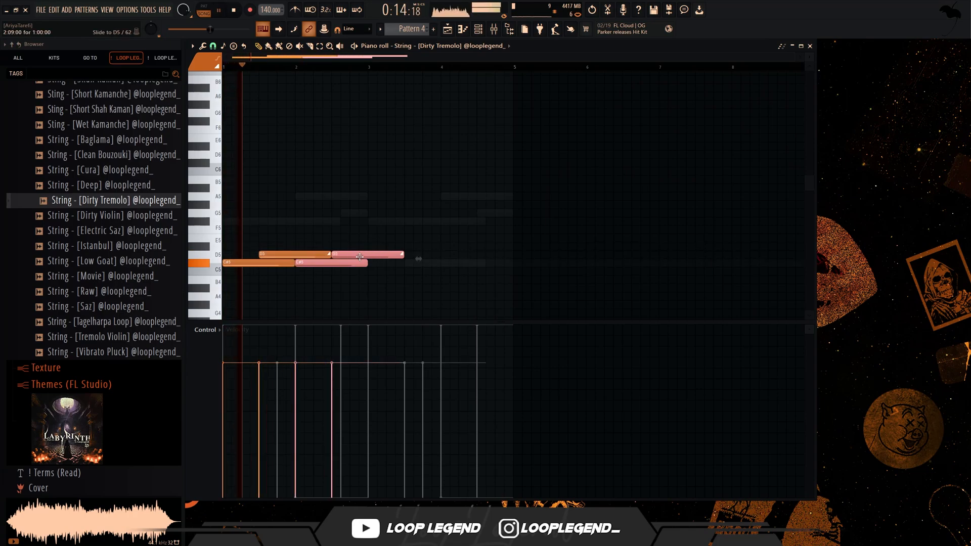
key(ctrl+b)
drag(374, 213, 403, 207)
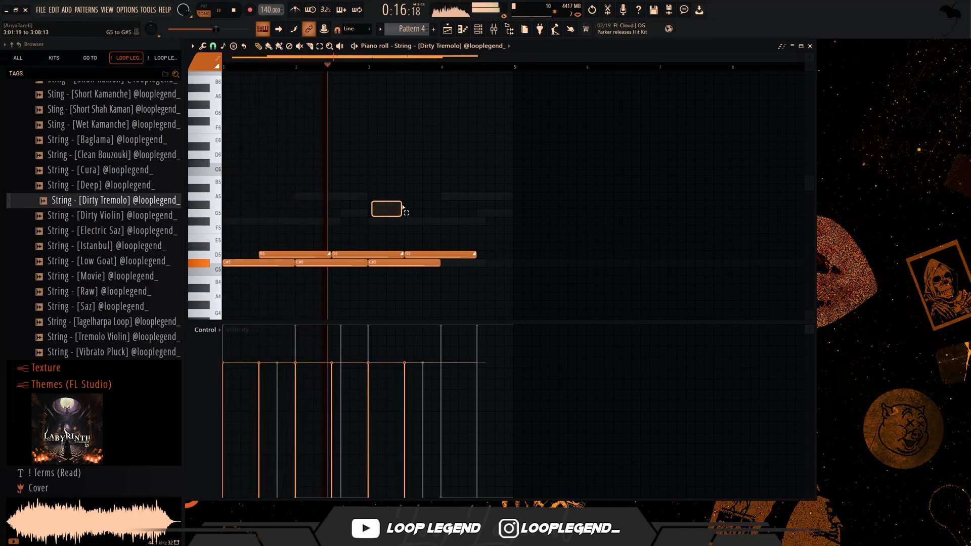
drag(426, 239, 486, 261)
- Delete the D5 slide notes starting in bars 2 and 4 and lower the velocity of those bars' C#5 notes to the minimum
right_click(352, 255)
right_click(349, 263)
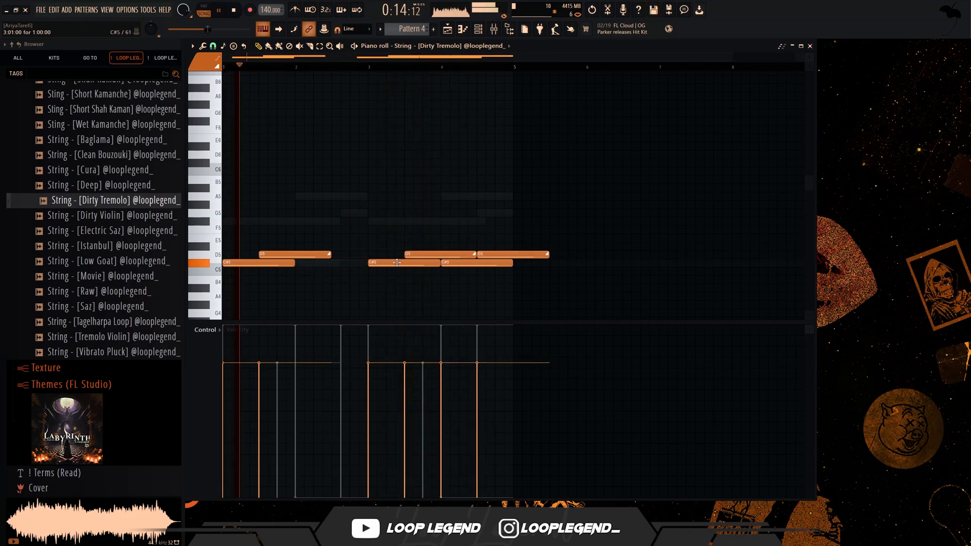
key(ctrl+z)
click(298, 460)
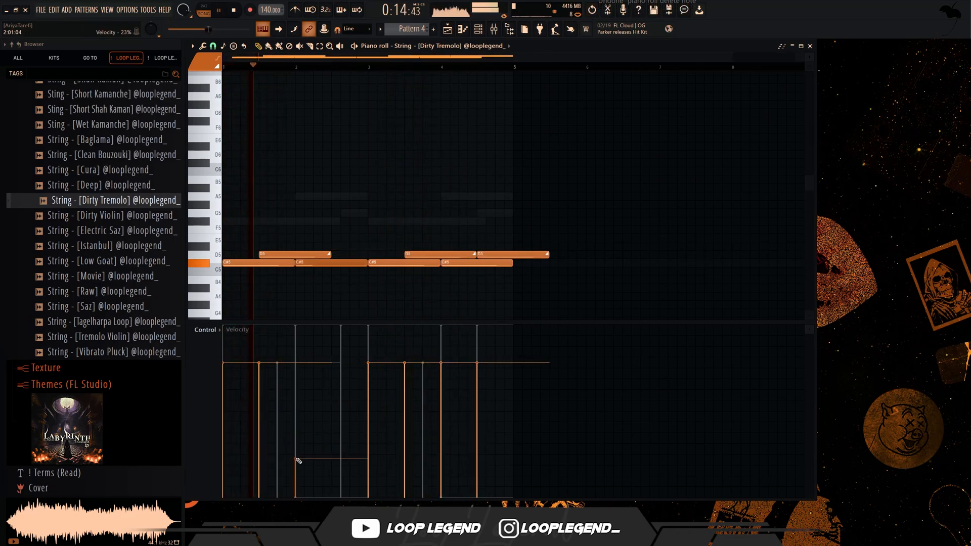
right_click(508, 253)
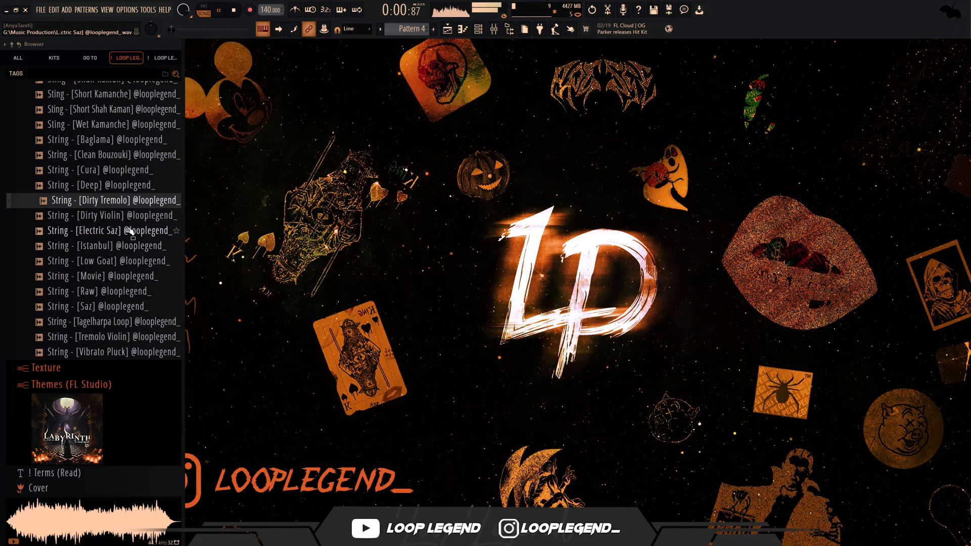
- Audition String - [Electric Saz] and load it into a new channel
click(130, 232)
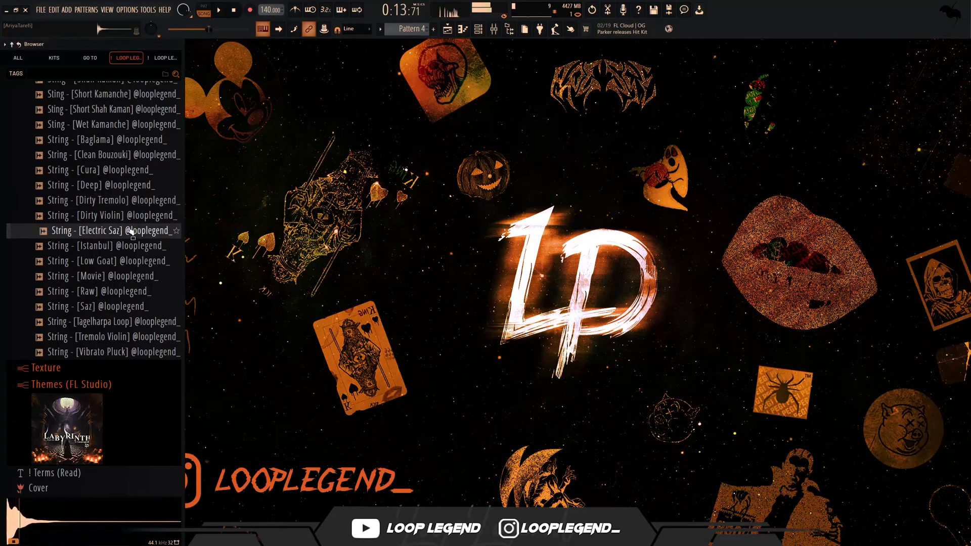
right_click(130, 231)
click(147, 238)
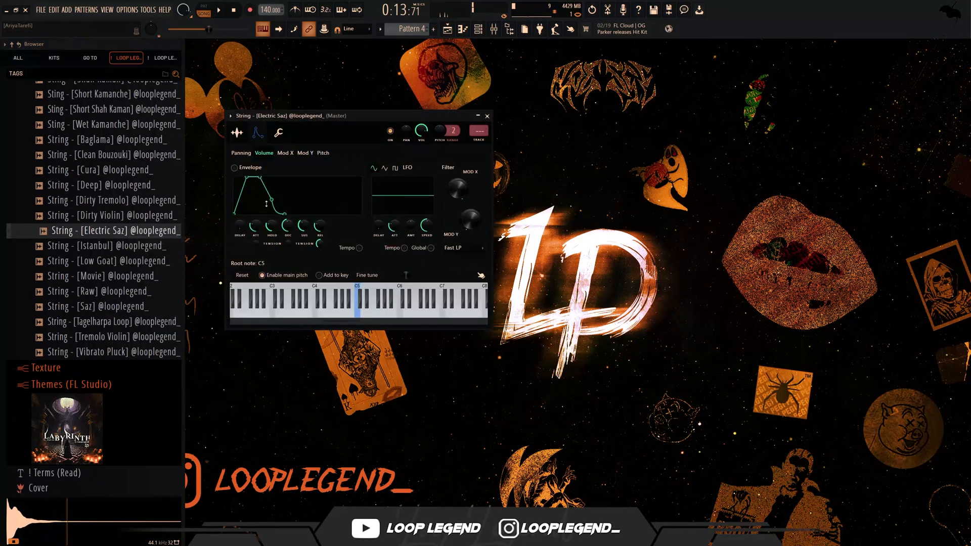
- Copy the Dirty Tremolo notes into the Electric Saz channel and shift them one bar later to start at bar 2
key(F6)
key(ctrl+c)
click(388, 259)
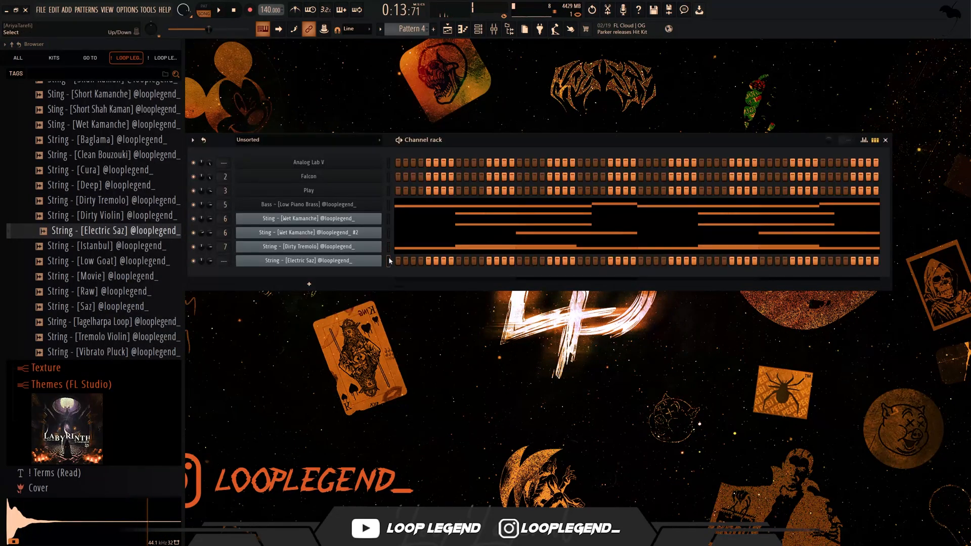
key(ctrl+v)
click(415, 262)
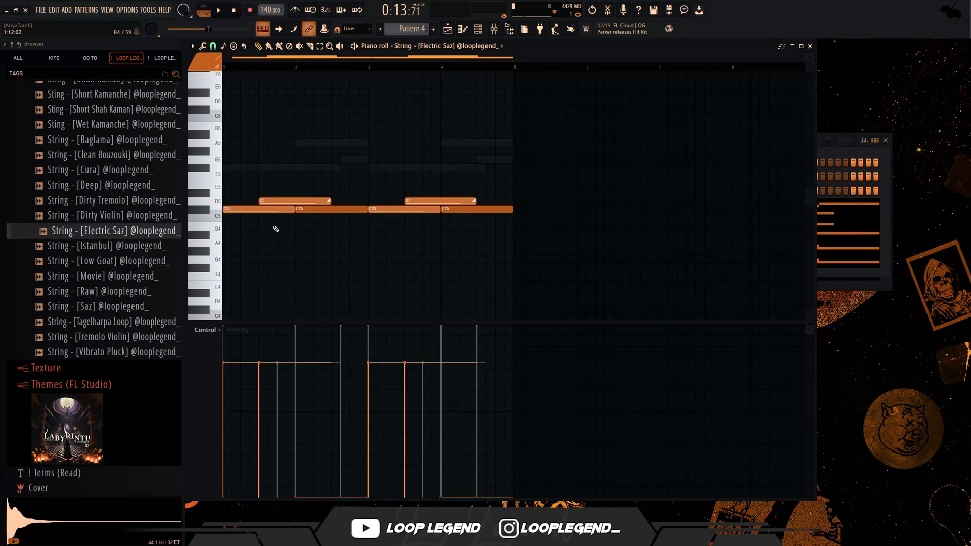
key(shift+Right)
key(shift+Right)
key(shift+Right)
key(shift+Right)
key(shift+Right)
key(shift+Right)
key(shift+Right)
key(shift+Right)
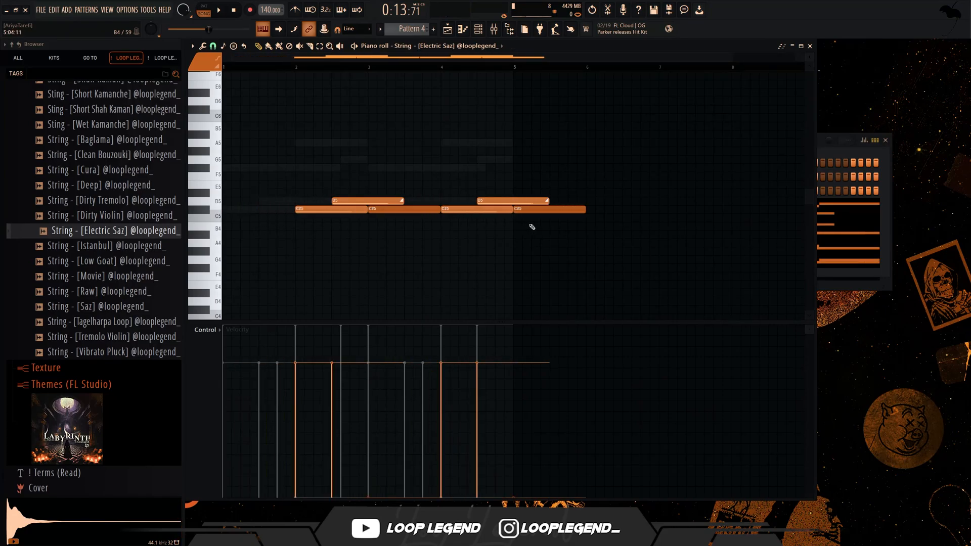
- Delete the Electric Saz notes from bar 4 onward
right_click(513, 201)
right_click(475, 209)
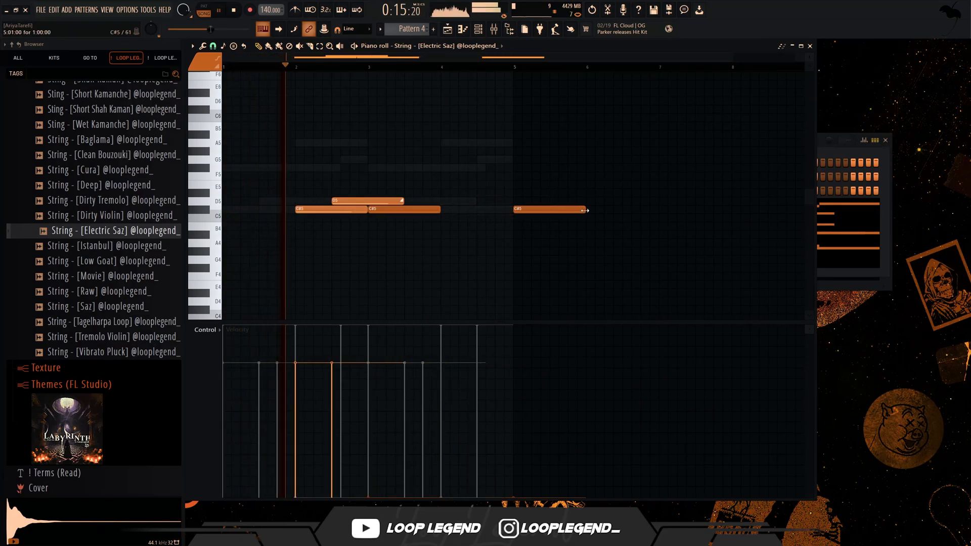
drag(584, 209, 504, 213)
right_click(517, 209)
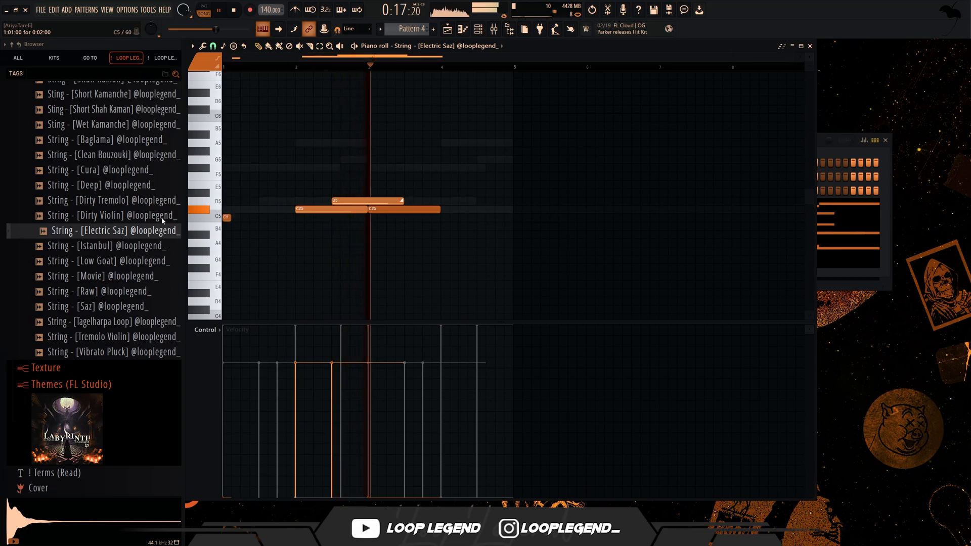
- Place a short note at the start of bar 1 and repeat the C#5–D5 slide phrase from bar 4
drag(226, 217, 227, 210)
scroll(581, 225, up, 6)
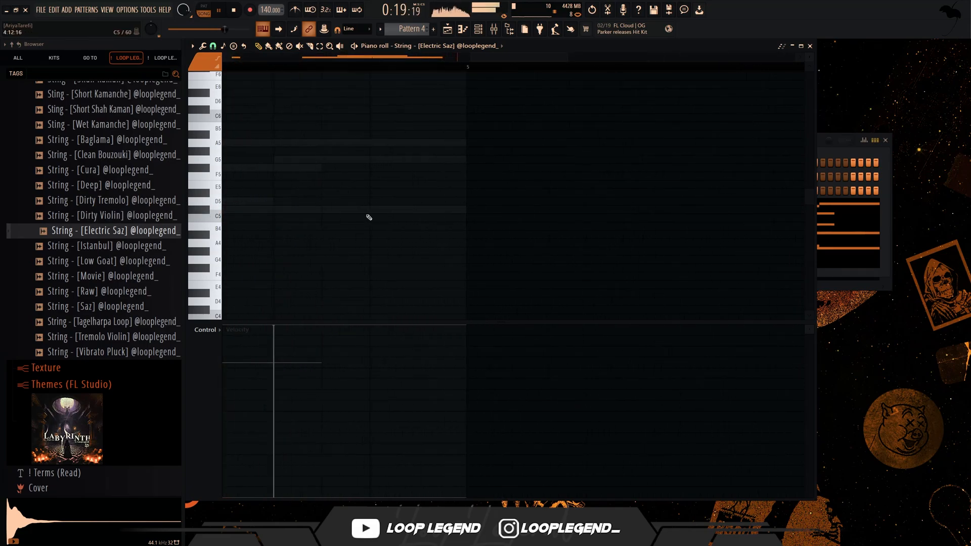
click(480, 211)
key(space)
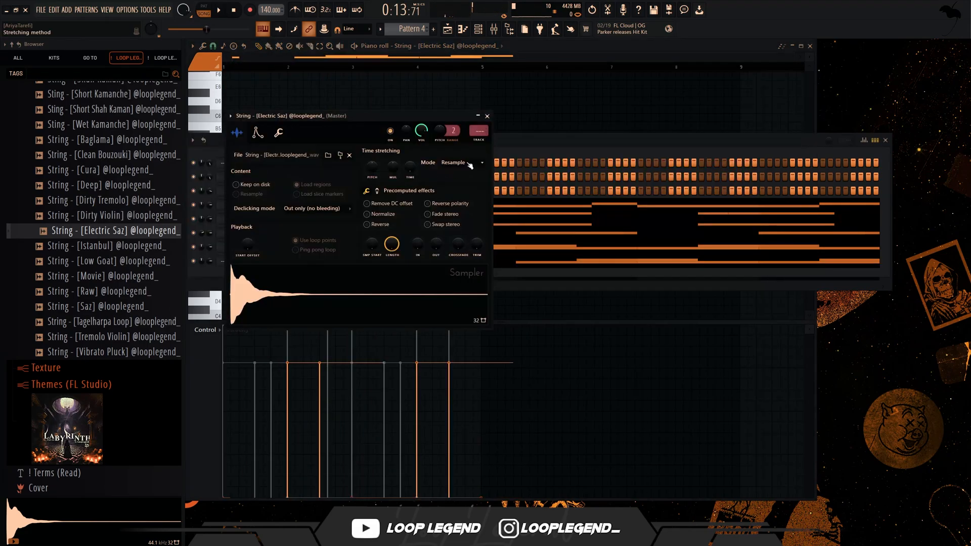
- Set the Electric Saz sample's time-stretching mode to Stretch and its stretch time to 4 bars
right_click(408, 168)
click(424, 226)
key(space)
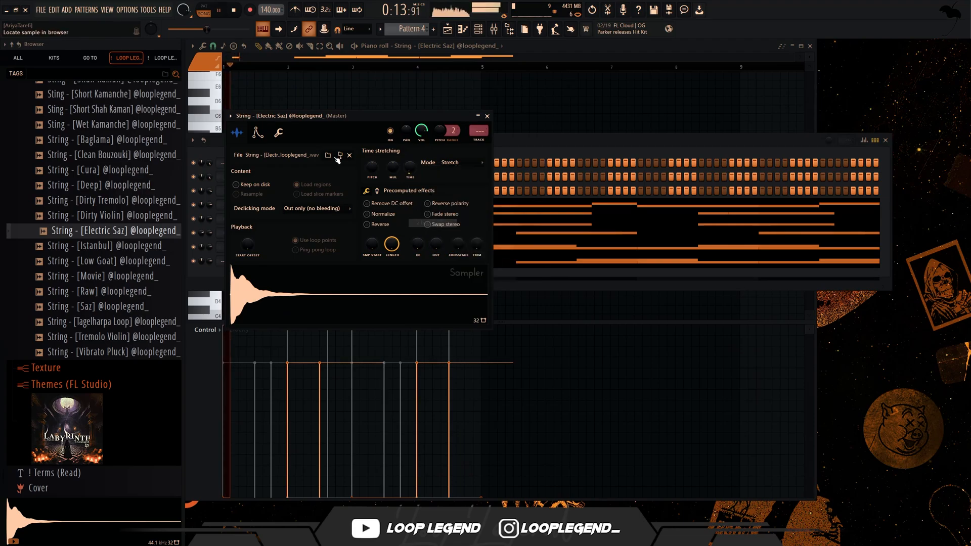
right_click(414, 164)
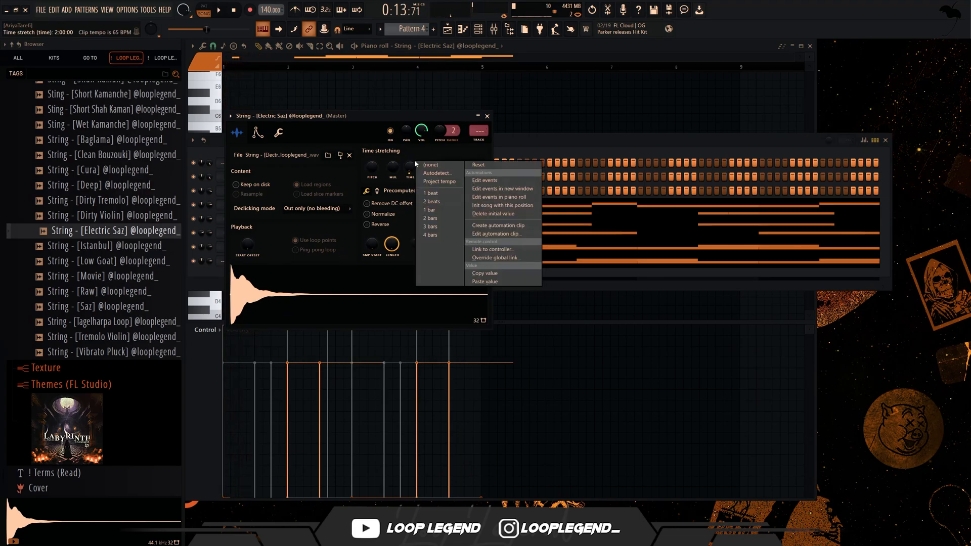
click(431, 234)
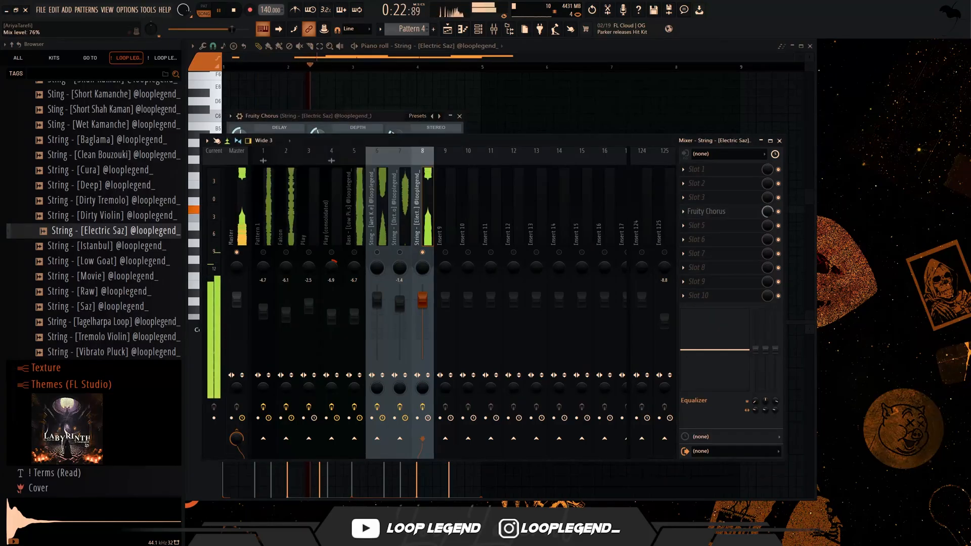
- Add RC-20 Retro Color to slot 8 of the Electric Saz track with the Sponge Bob preset, adjusting its Distort amount and lowering the output gain
click(700, 226)
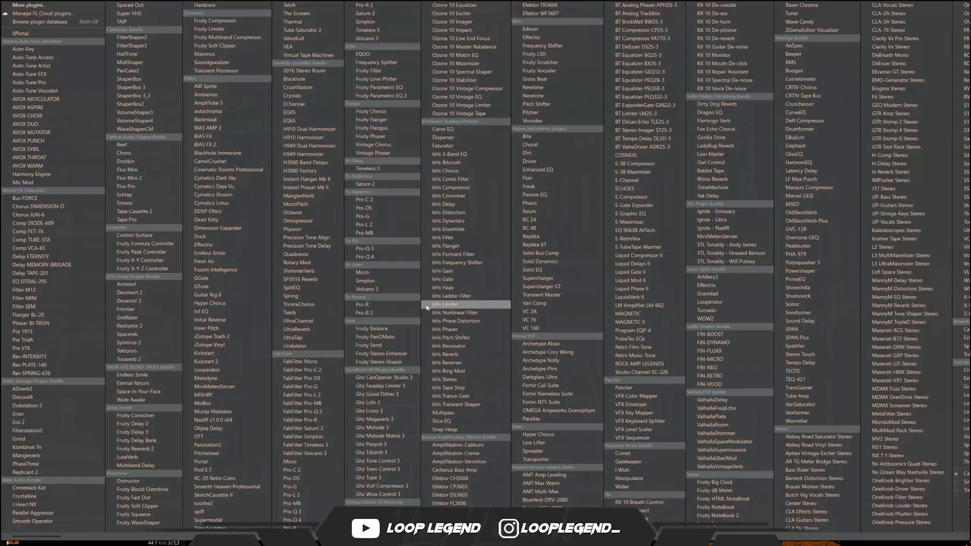
click(193, 480)
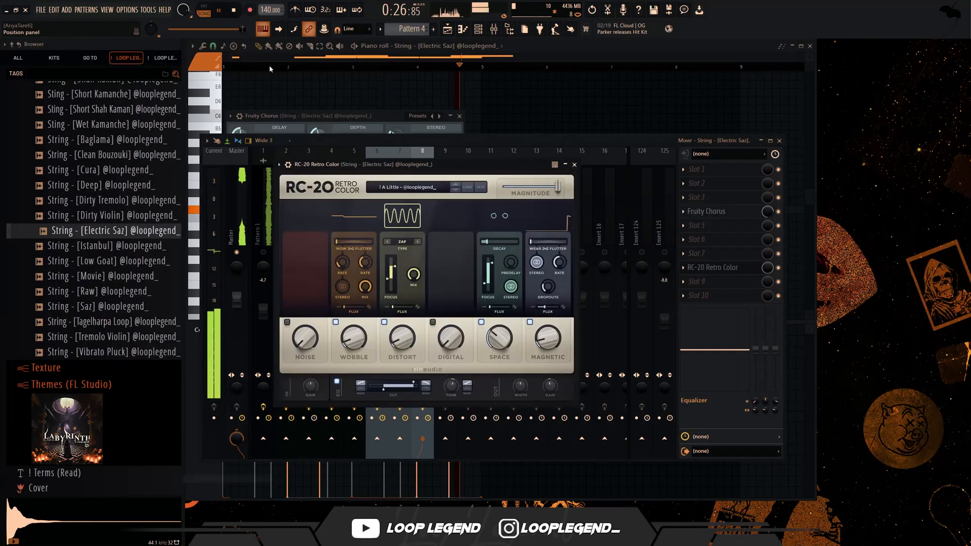
click(454, 185)
click(454, 185)
click(454, 186)
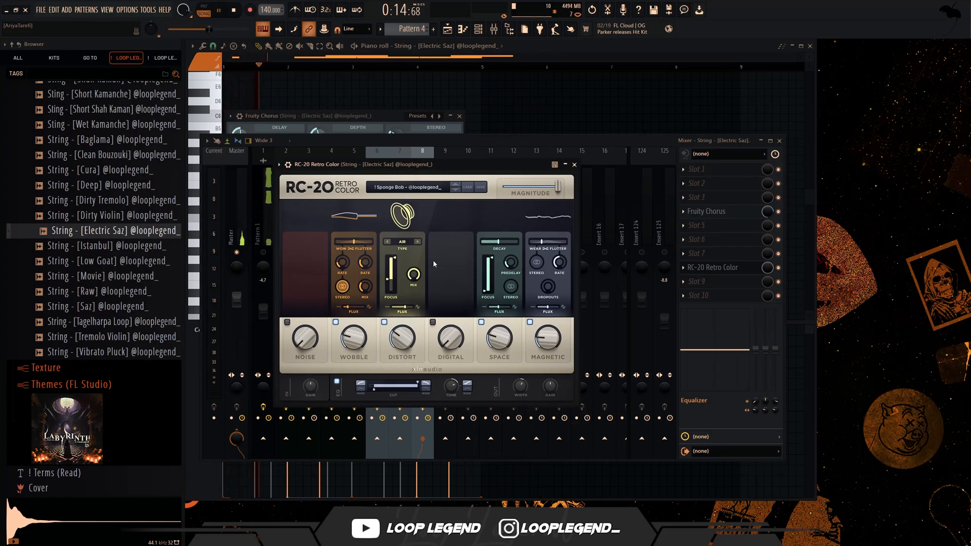
drag(407, 322, 399, 354)
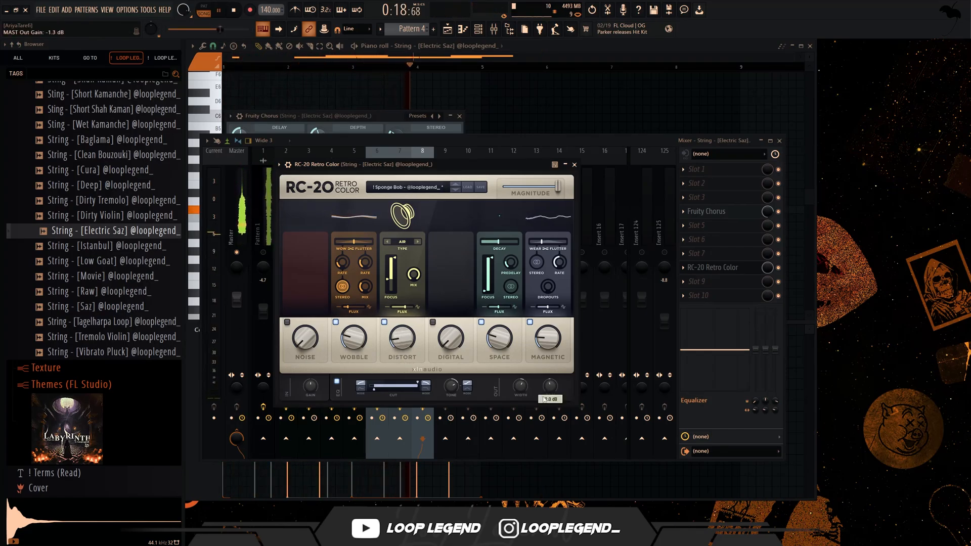
drag(543, 400, 544, 410)
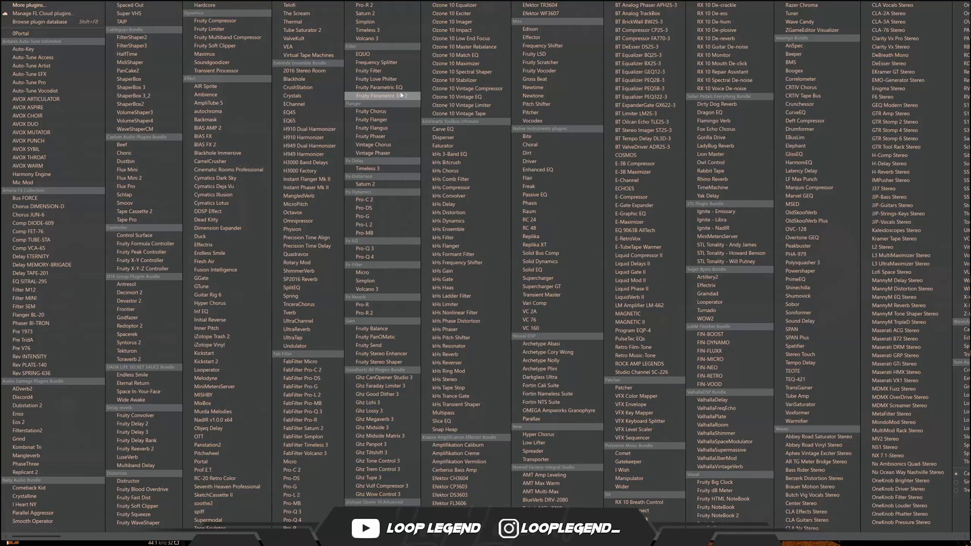
- Add Fruity Parametric EQ 2 and SketchCassette II to the Electric Saz track, using SketchCassette's 1988 Classic Tape preset
click(401, 95)
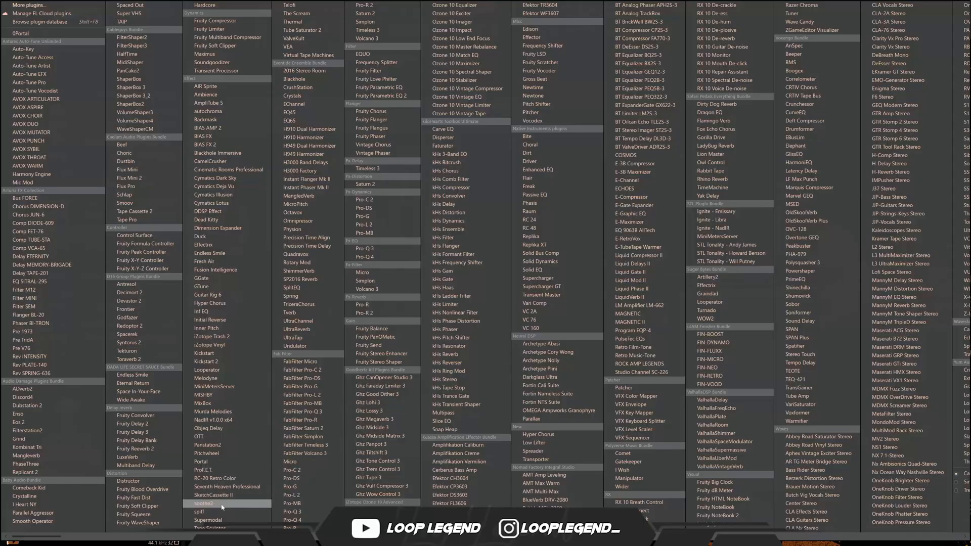
click(215, 495)
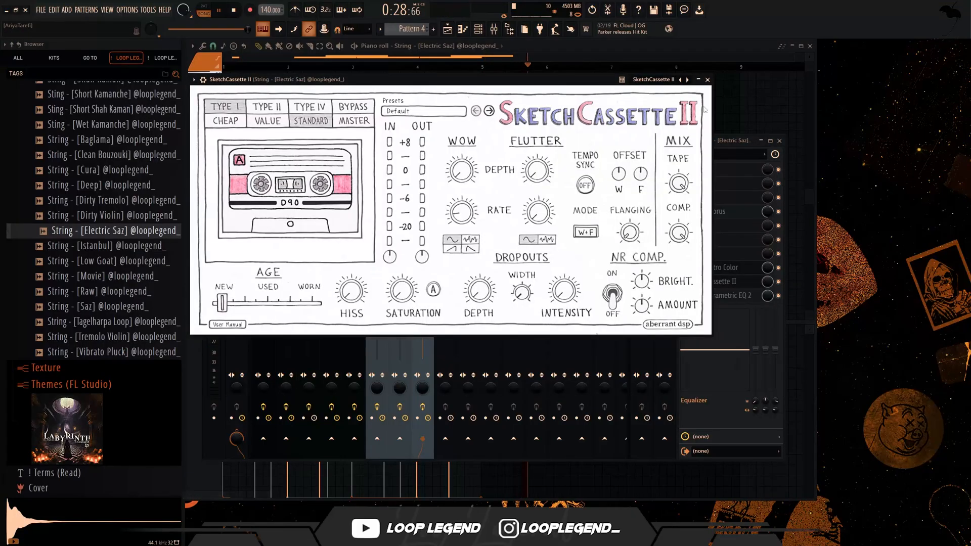
click(680, 80)
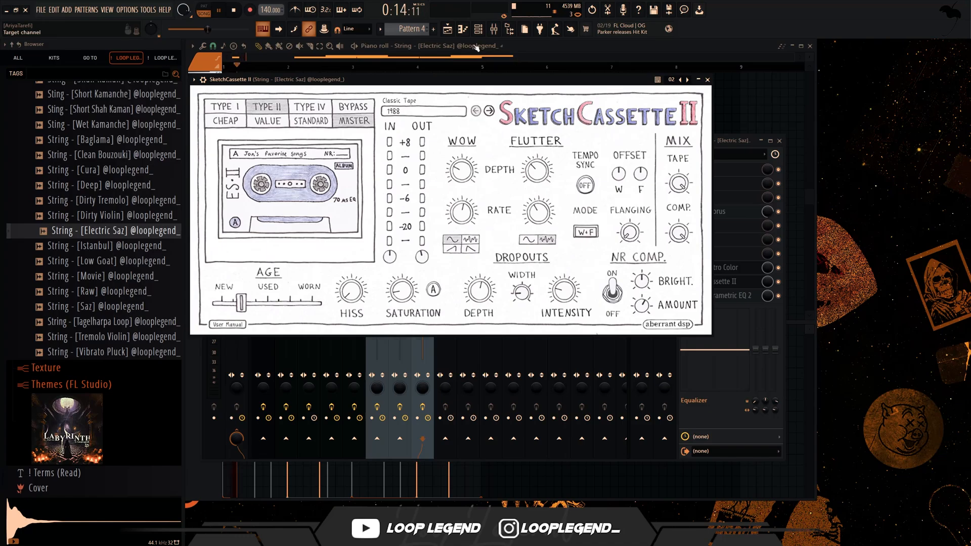
- Turn off SketchCassette's tape hiss and render the Electric Saz part to an audio clip at bar 9 on track 9
click(448, 29)
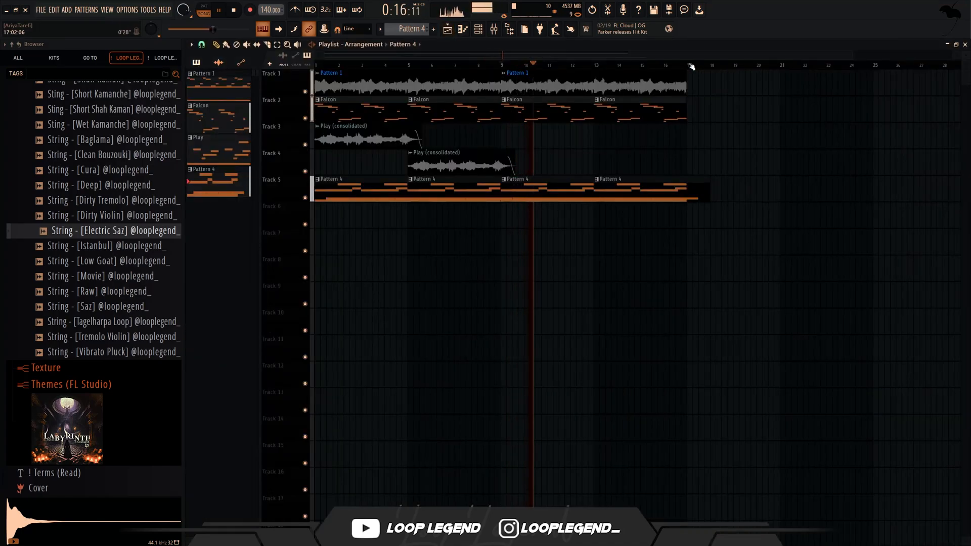
drag(691, 66, 2, 110)
ctrl+click(632, 320)
key(F5)
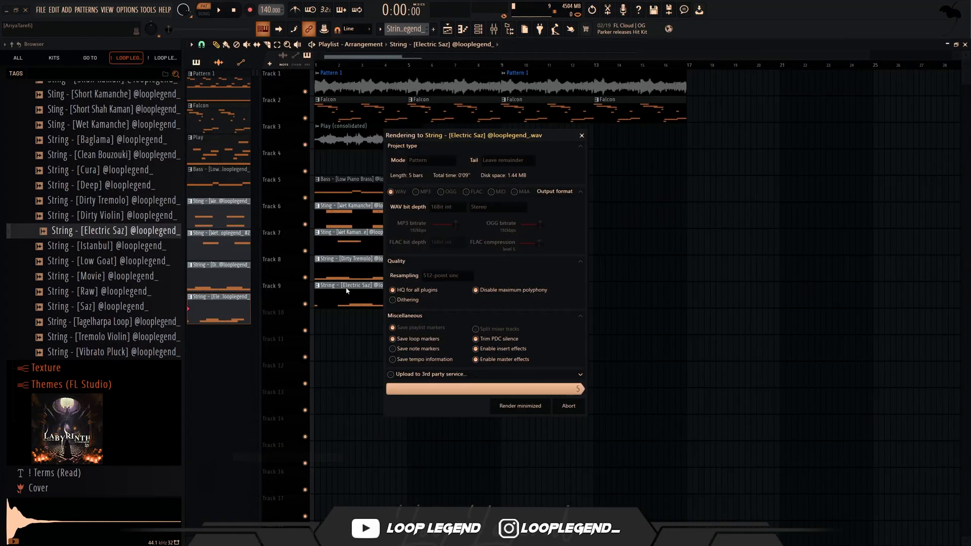
key(Return)
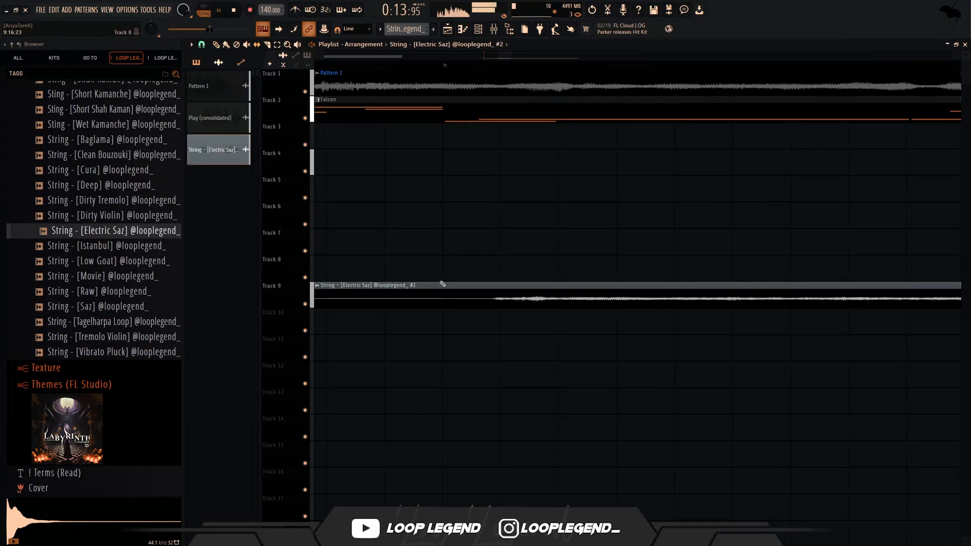
- Slip the rendered Electric Saz audio so its first note starts on bar 10, and pitch-shift the clip in Stretch Pro mode
drag(433, 294, 404, 296)
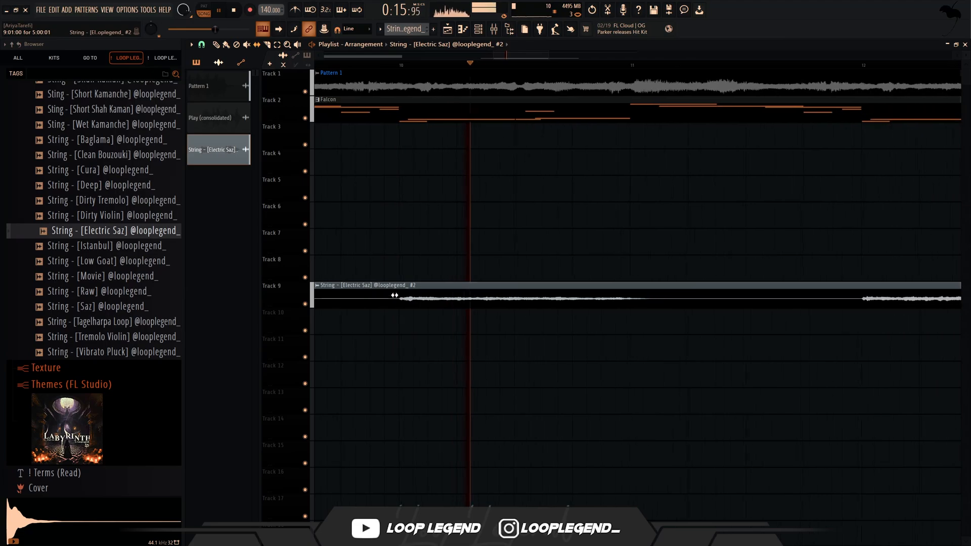
double_click(380, 296)
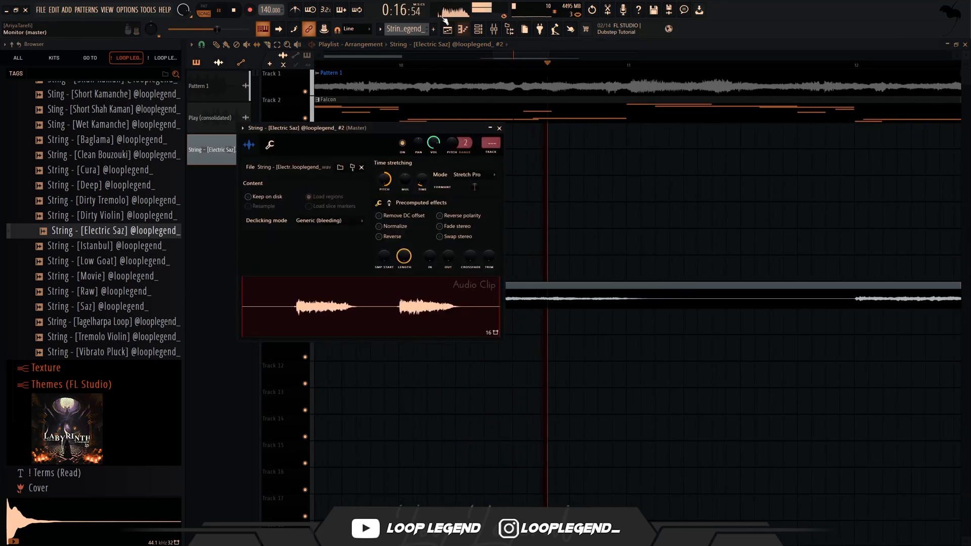
click(401, 63)
- Add Fruity Parametric EQ 2 and Fruity Blood Overdrive to the rendered clip's mixer track, with the pre amp at about 0.2030
scroll(466, 254, down, 2)
scroll(466, 255, down, 2)
double_click(508, 301)
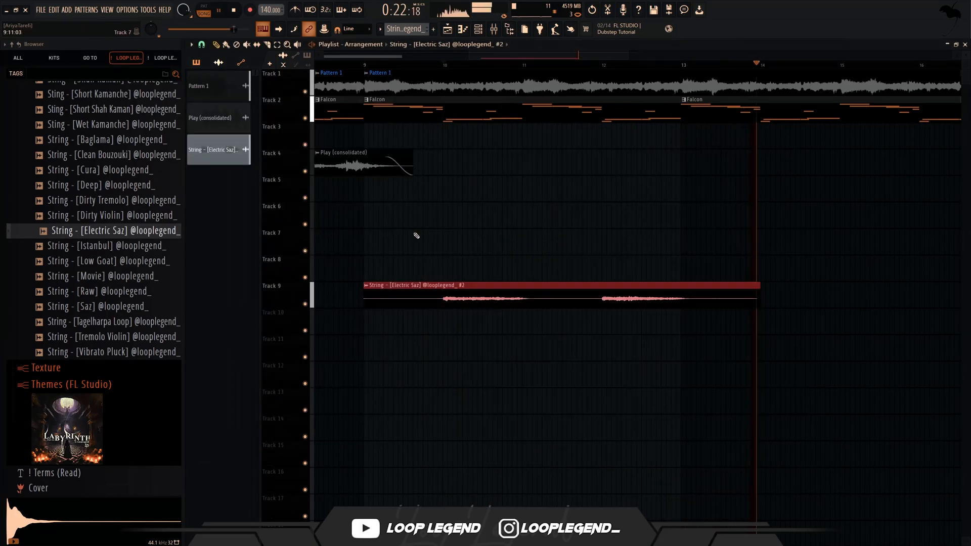
- Trim the rendered Electric Saz clip on track 9 to four bars and repeat it from bar 13
click(507, 299)
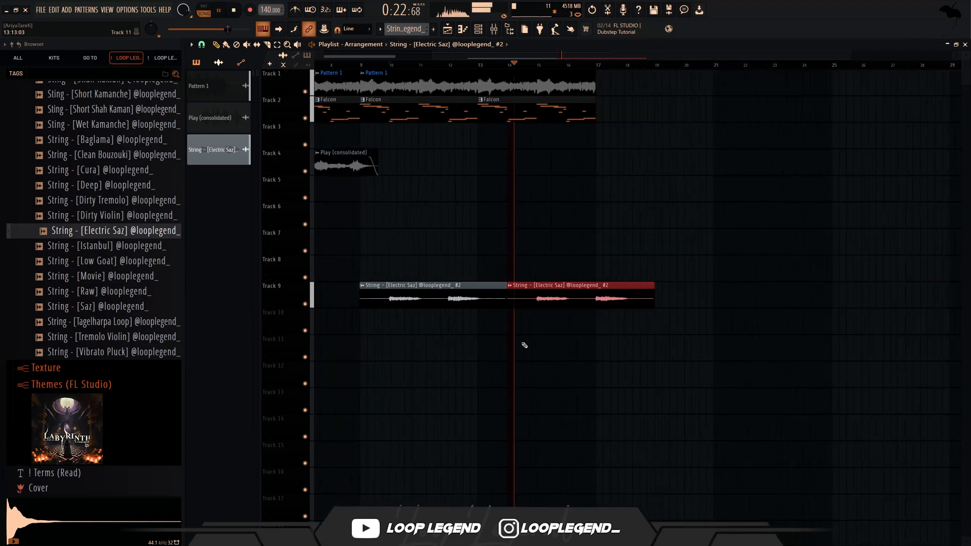
key(Delete)
right_click(481, 298)
ctrl+drag(484, 299, 346, 292)
key(ctrl+b)
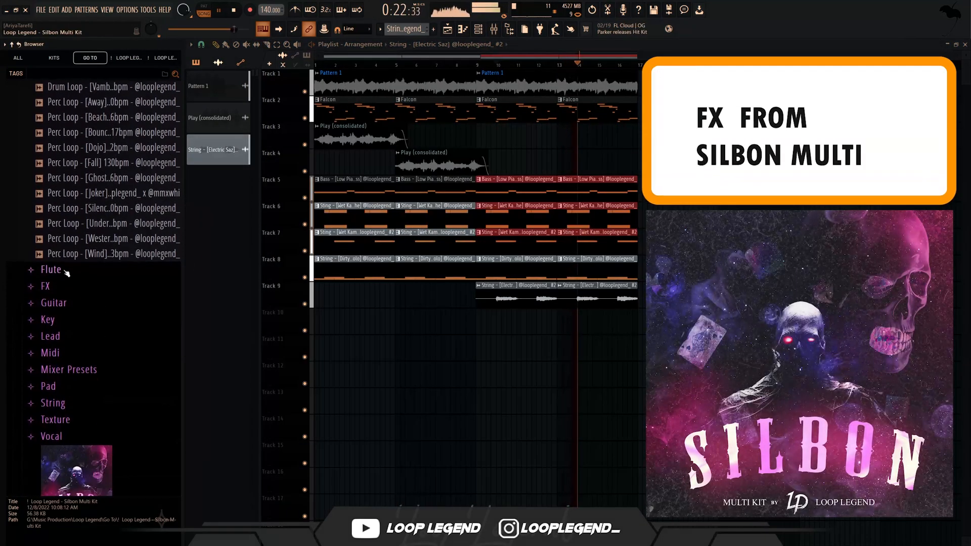
- Audition FX - [Chain] 132bpm from the Silbon kit's FX folder and place it at bar 1 on track 10
click(46, 286)
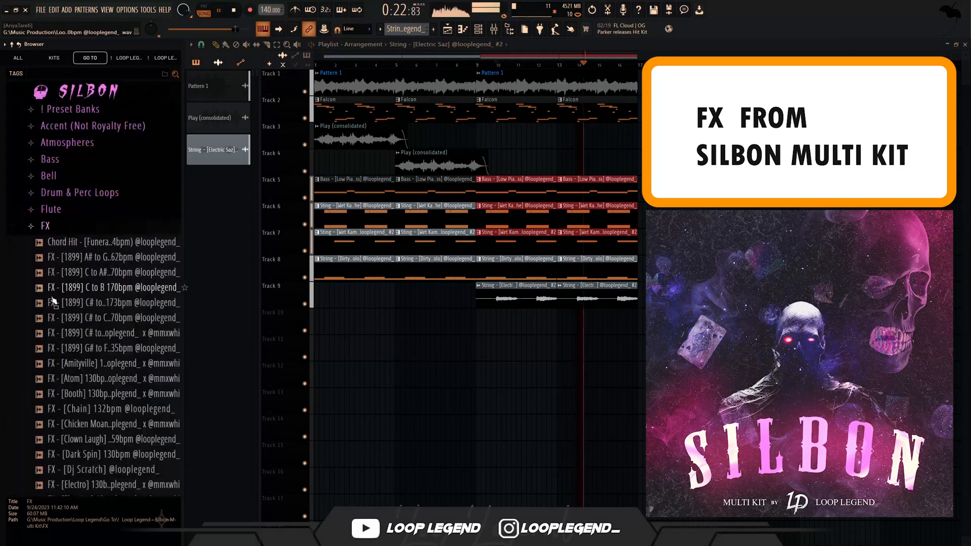
click(102, 387)
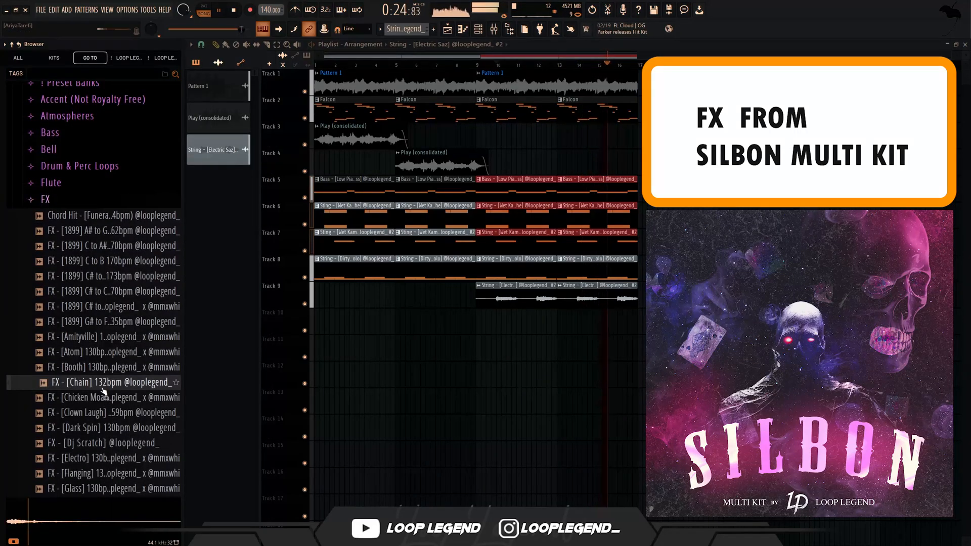
drag(104, 392, 324, 318)
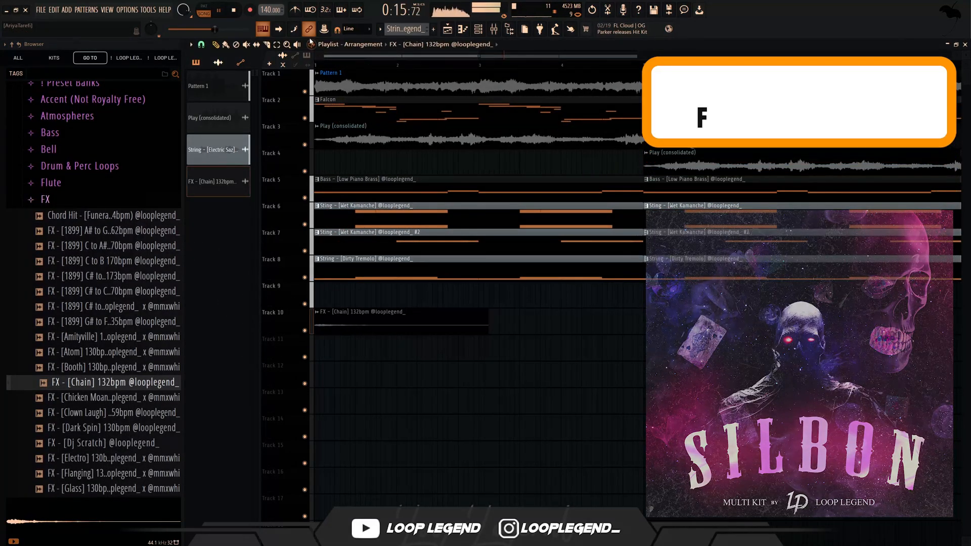
- Normalize the Chain FX clip, lower its channel volume to about 46%, and route it to mixer track 10
double_click(371, 329)
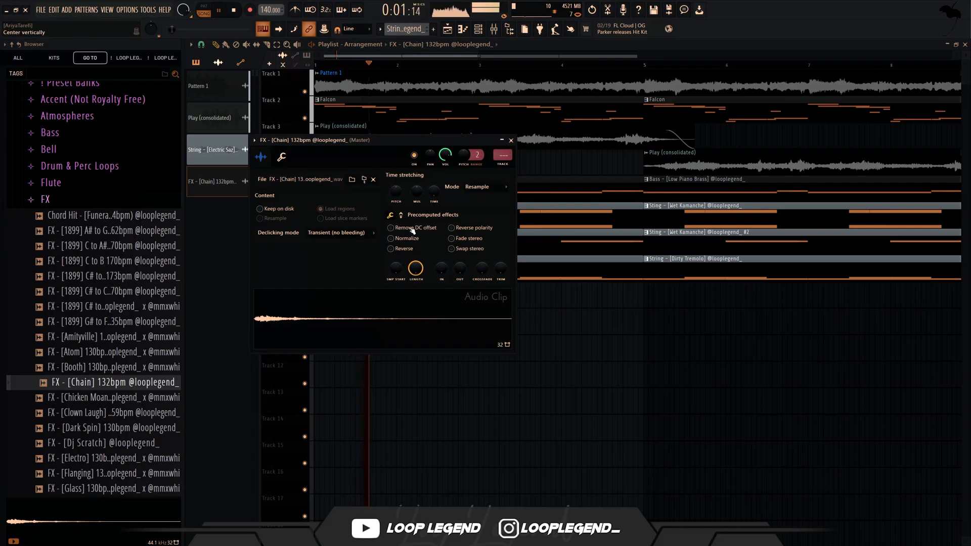
click(406, 239)
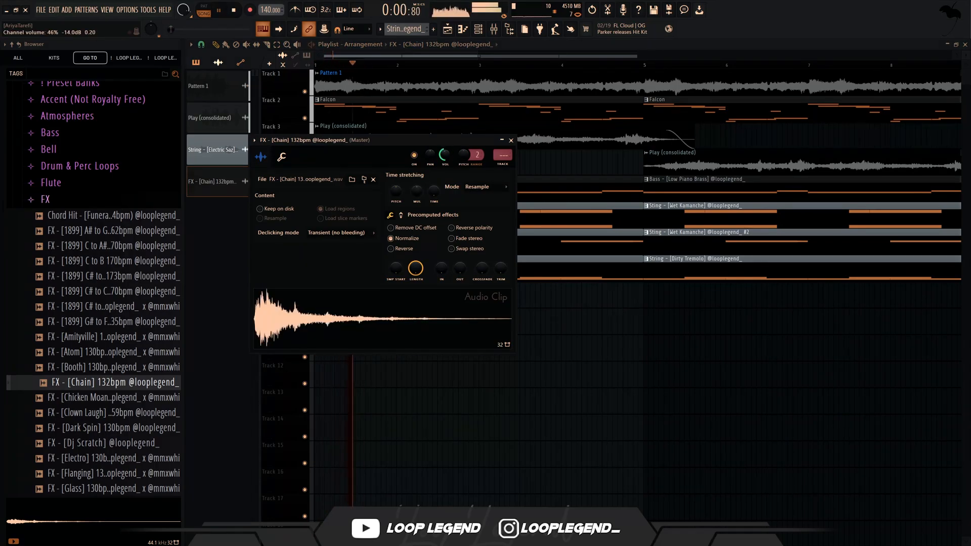
click(503, 165)
- Add Fruity Delay 3 to slot 3 of the Chain FX track with the Ping pong preset and a time of about 7.0
click(651, 189)
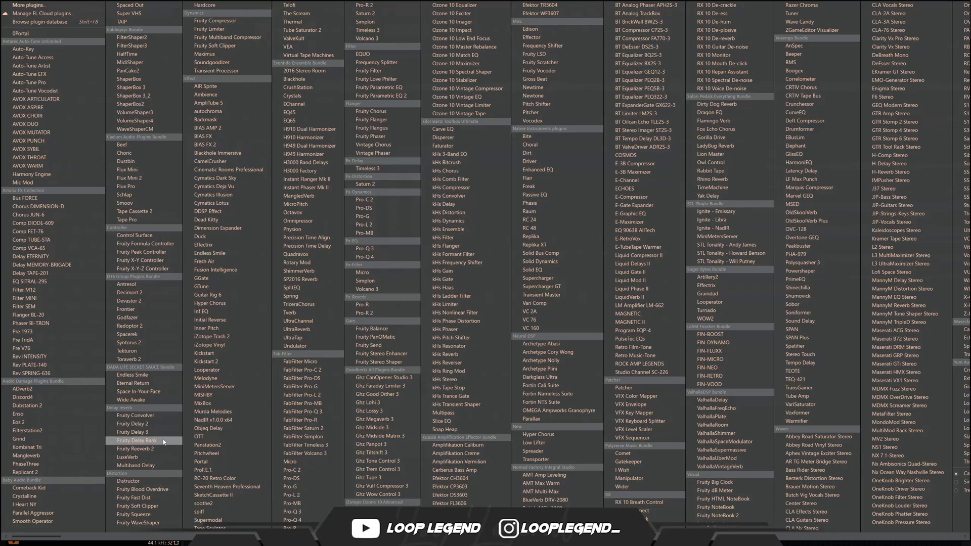
click(146, 432)
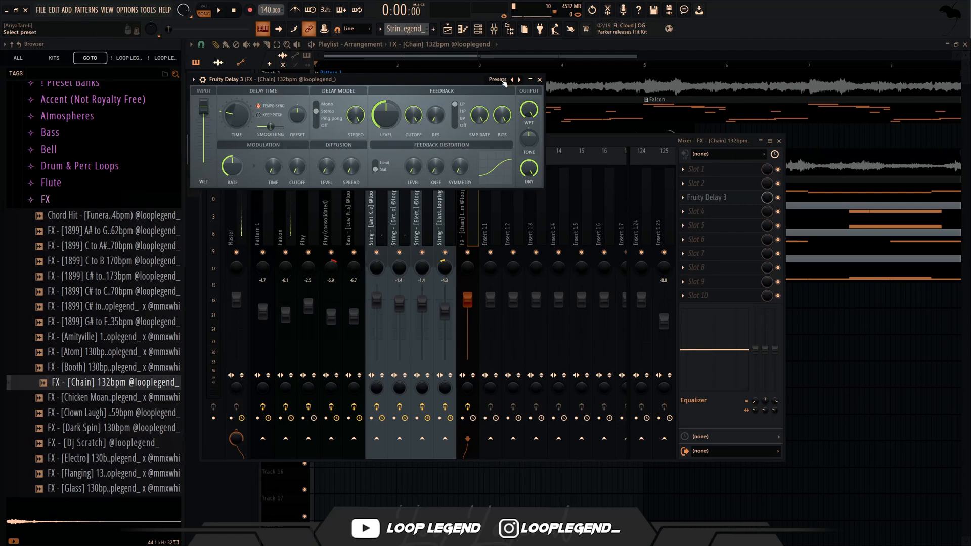
click(498, 80)
click(521, 126)
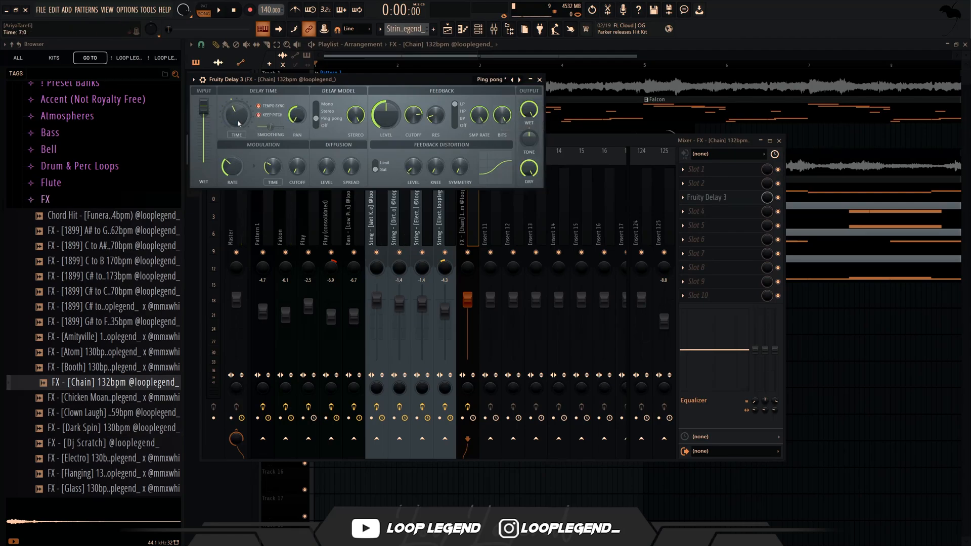
key(space)
key(Escape)
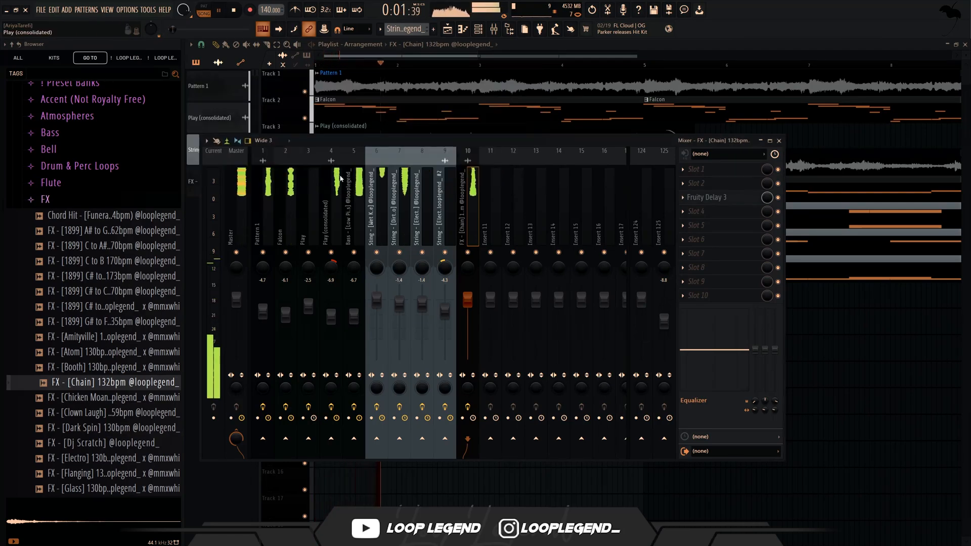
- Time-stretch the FX - [Chain] clip on track 10 to two bars (2:00:00)
key(Escape)
key(Escape)
key(space)
scroll(333, 329, up, 1)
scroll(333, 329, up, 2)
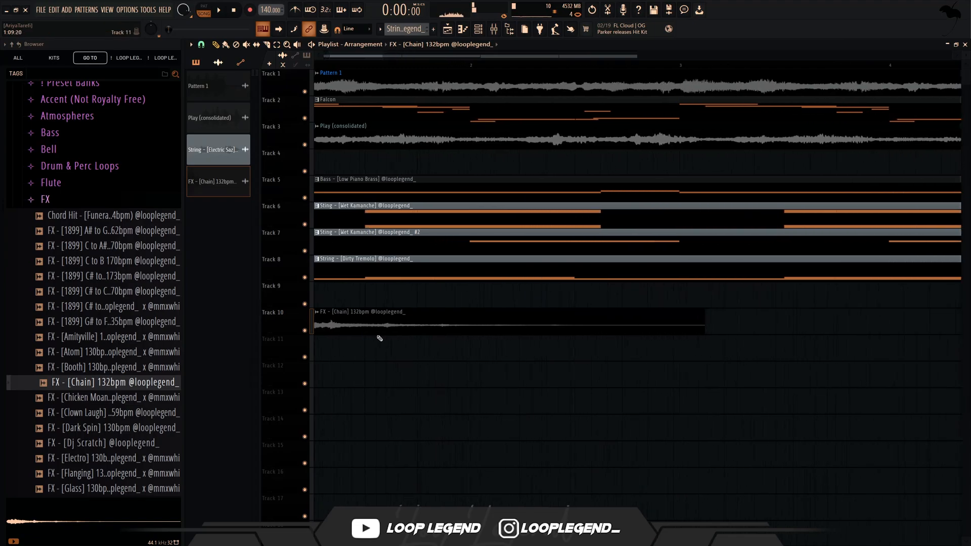
double_click(451, 328)
click(436, 197)
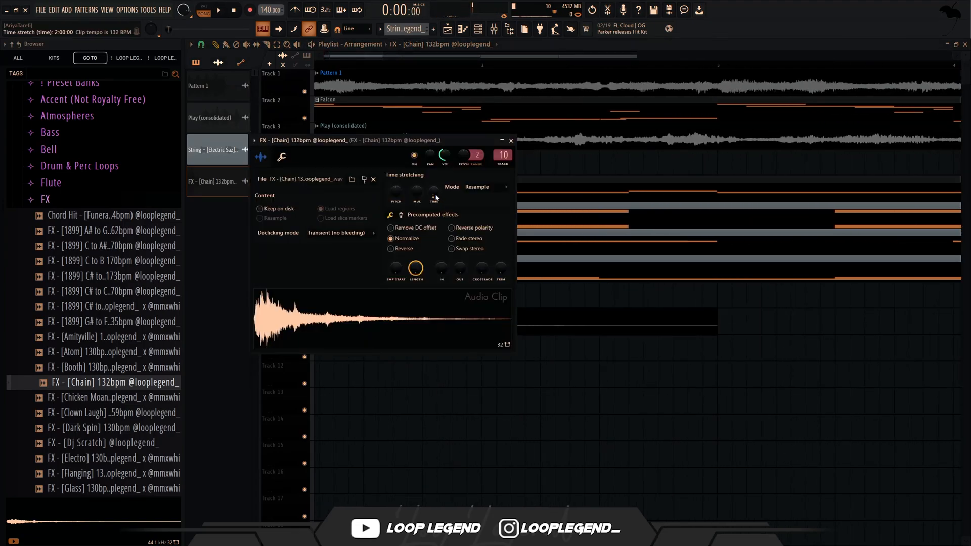
click(492, 191)
click(449, 187)
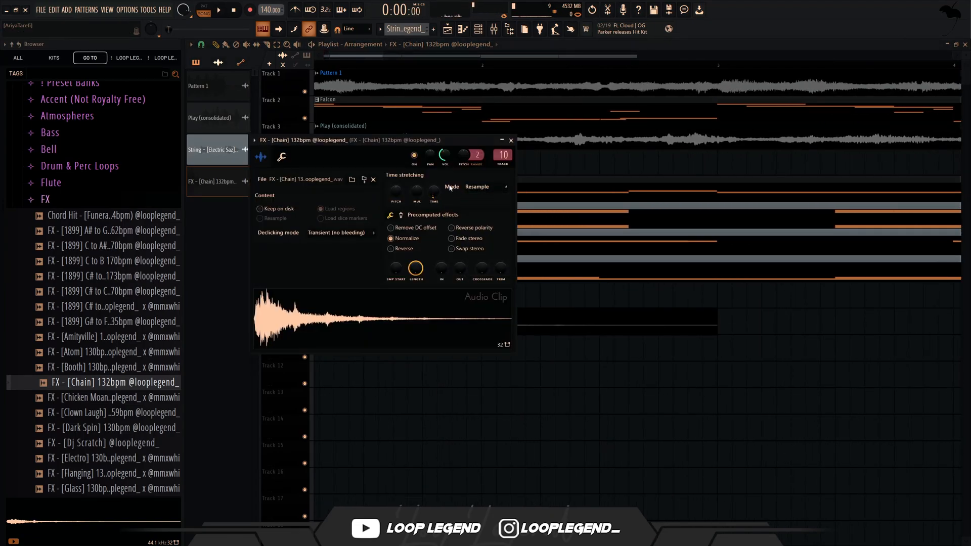
key(space)
key(space)
- Change the Chain FX clip's time-stretching mode to Stretch and delete its stray copy from track 9
click(474, 187)
click(482, 212)
key(space)
key(Escape)
key(space)
double_click(470, 308)
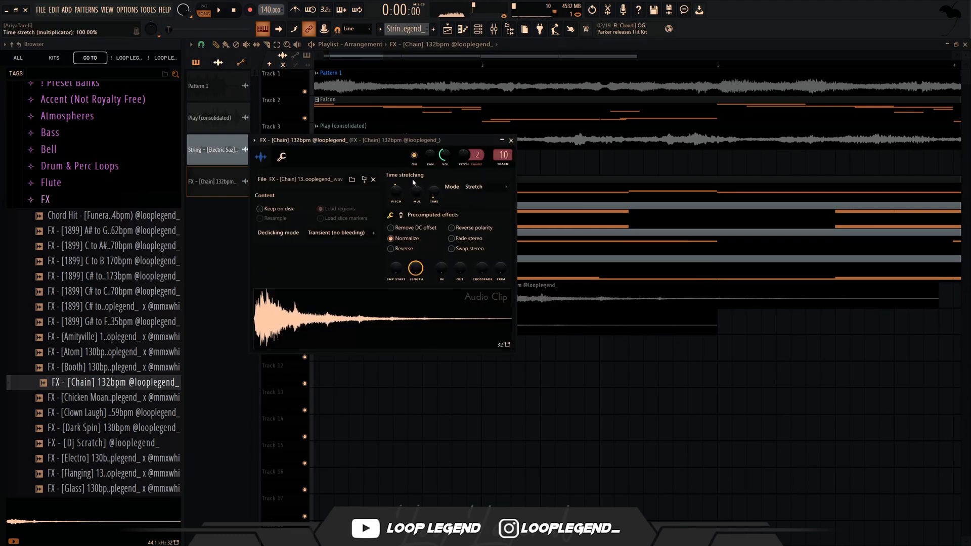
key(Escape)
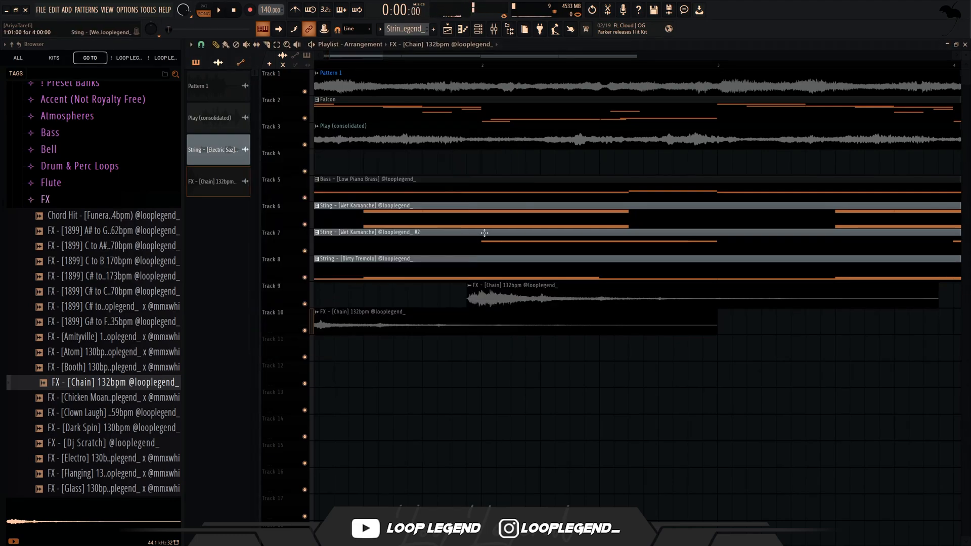
right_click(523, 289)
- Slice the Chain FX clip on track 10 in the middle of bar 2 and remove everything after the cut
key(space)
scroll(493, 294, down, 2)
scroll(458, 302, up, 3)
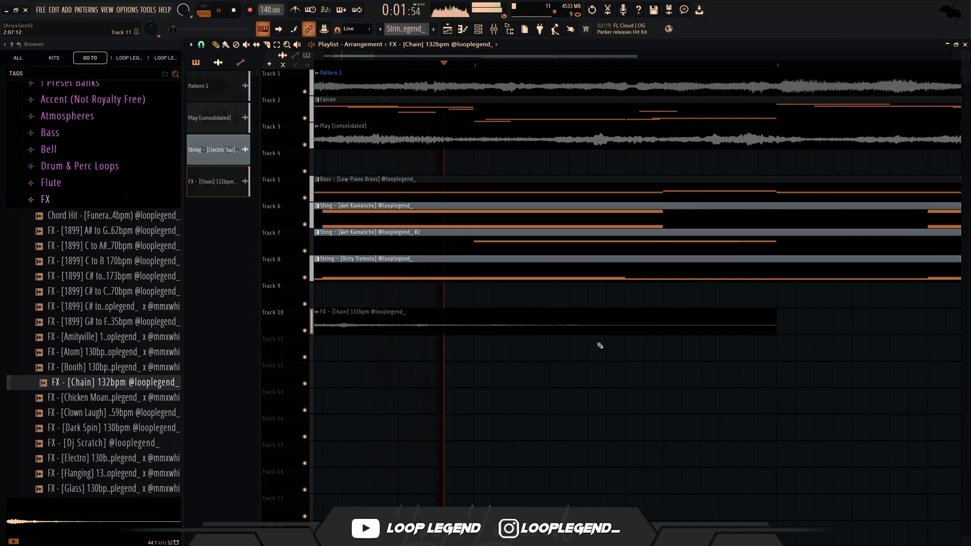
key(space)
right_click(630, 331)
scroll(623, 332, down, 3)
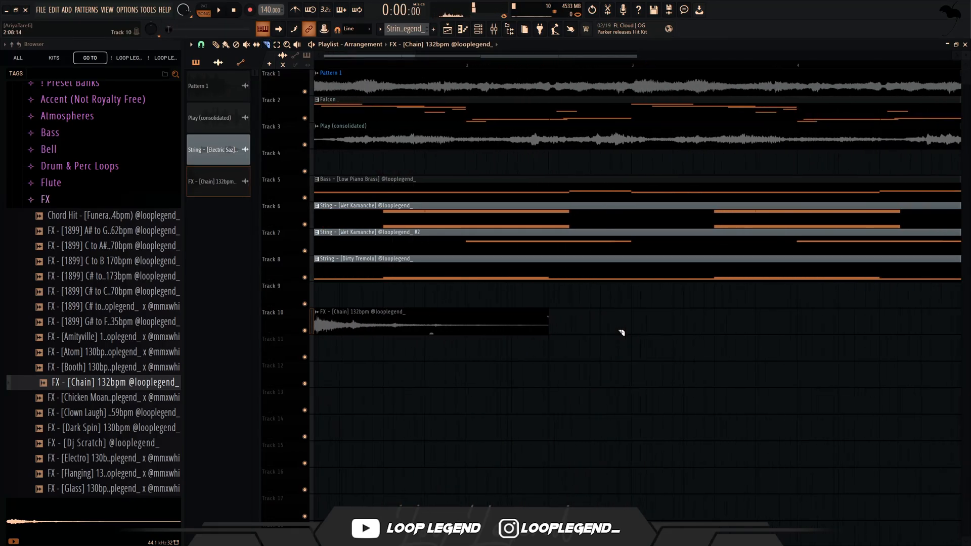
drag(601, 313, 512, 339)
- Slice the Chain FX clip just after its opening attack and duplicate the tail from the middle of bar 2
click(357, 329)
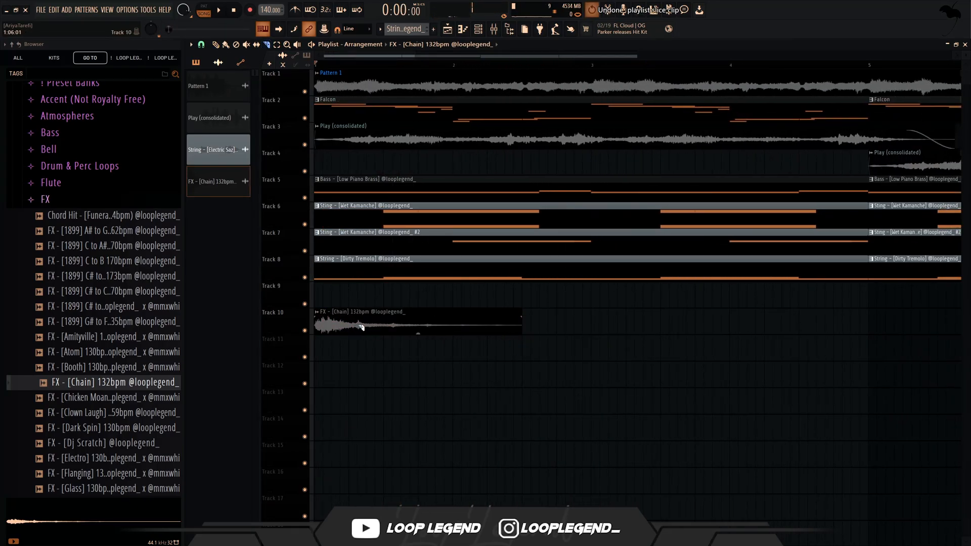
click(359, 325)
key(ctrl+b)
key(space)
- Delete the short attack slice and extend the start of the following Chain FX clip back to bar 1
key(p)
ctrl+click(342, 321)
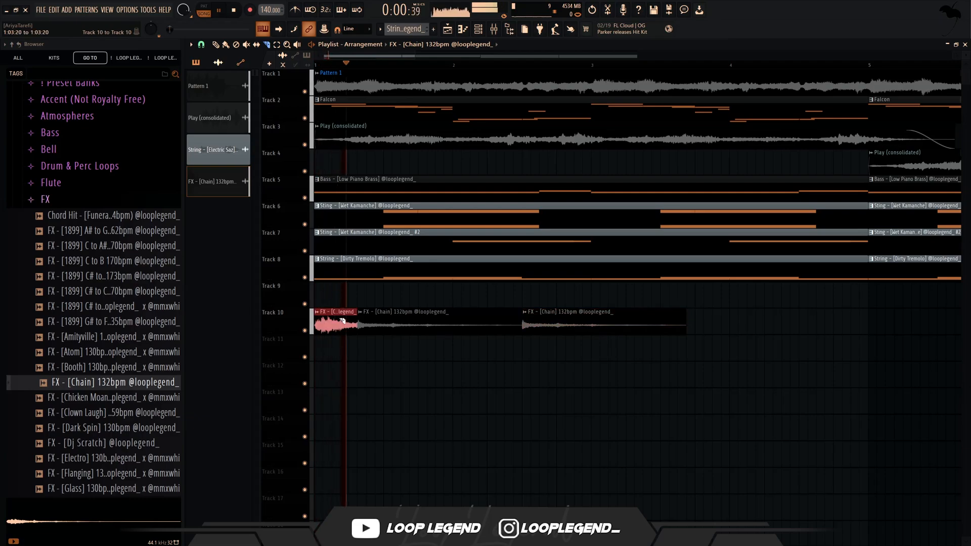
key(Delete)
drag(357, 312, 268, 304)
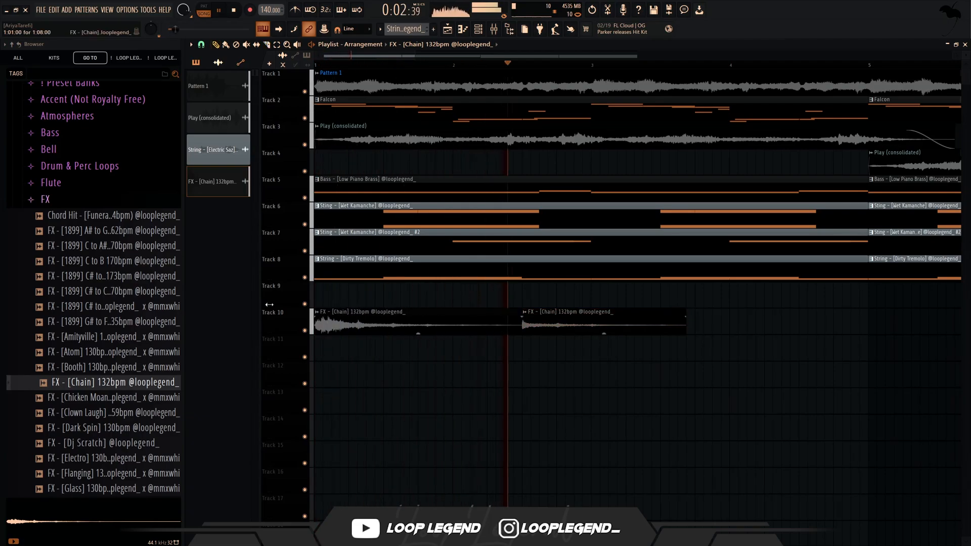
key(space)
key(space)
- Slice the second Chain FX clip at bar 3 and delete the part beyond it
key(c)
scroll(597, 334, up, 3)
click(596, 332)
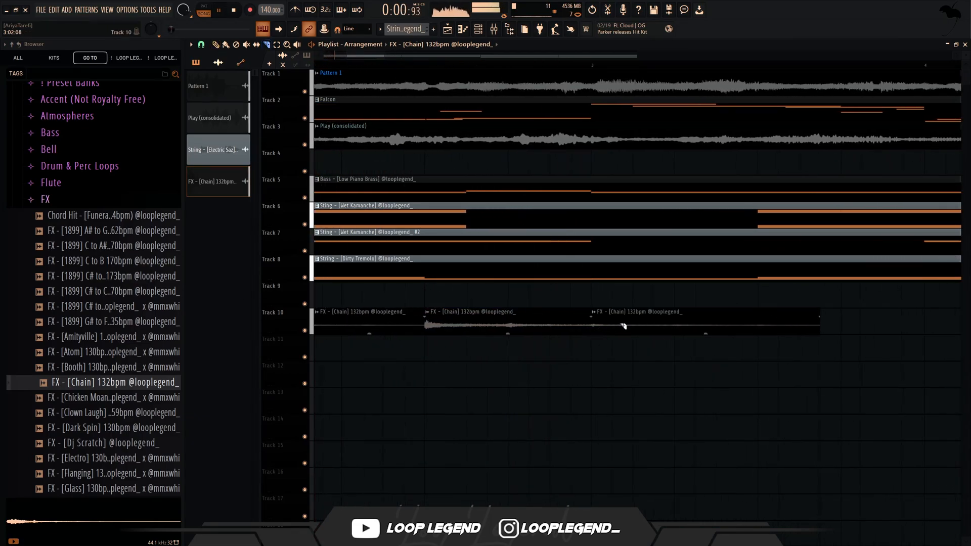
ctrl+click(626, 328)
key(Delete)
- Repeat the two-bar Chain FX pattern along track 10, duplicating a longer selection of clips each time
scroll(637, 333, down, 3)
drag(627, 329, 382, 375)
key(ctrl+b)
scroll(405, 372, down, 3)
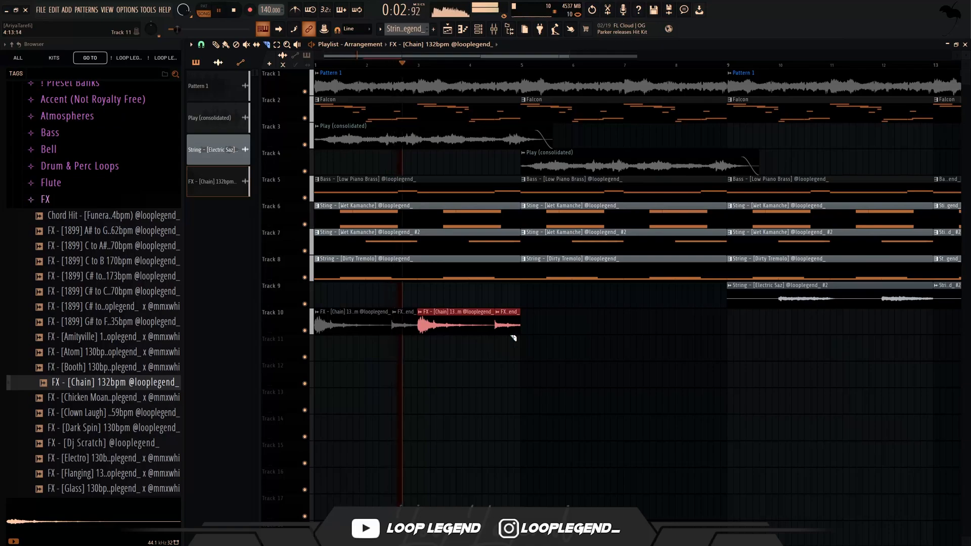
drag(535, 308, 314, 385)
key(ctrl+b)
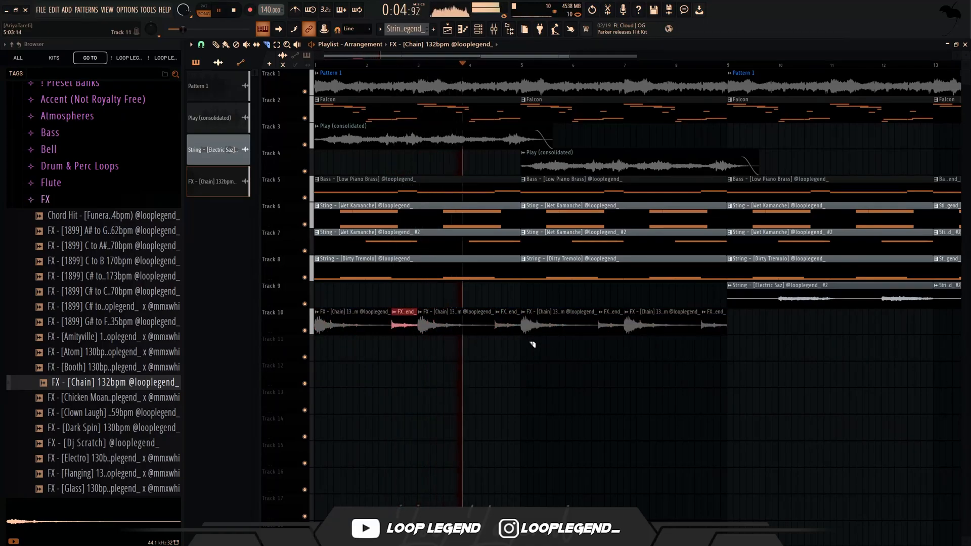
scroll(508, 334, down, 3)
drag(526, 312, 314, 362)
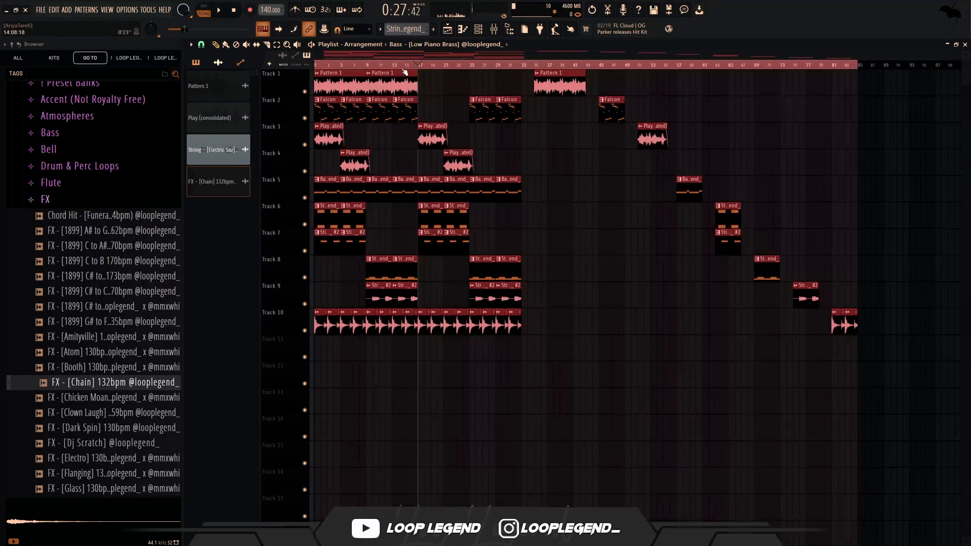
- Route mixer tracks 1 to 10 only to Insert 11 and select that insert
key(F9)
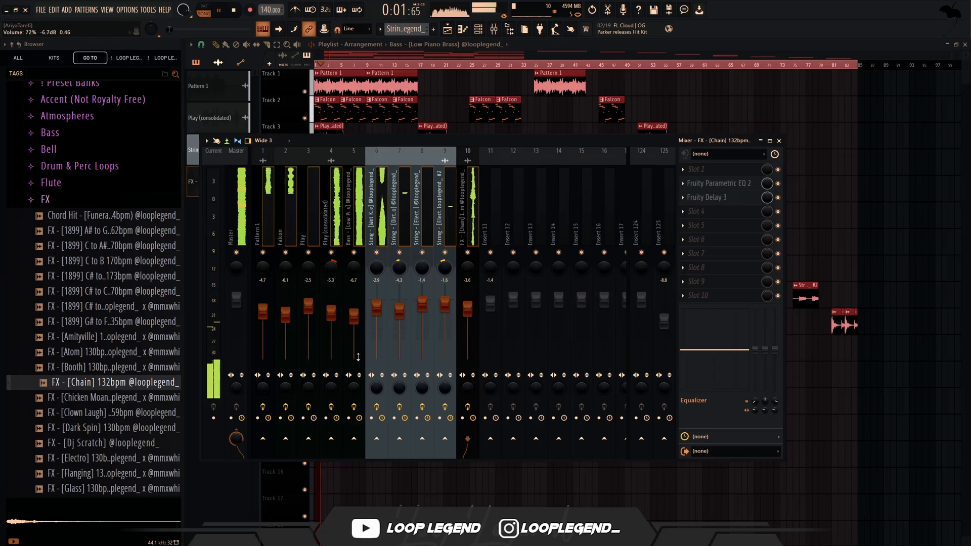
right_click(492, 438)
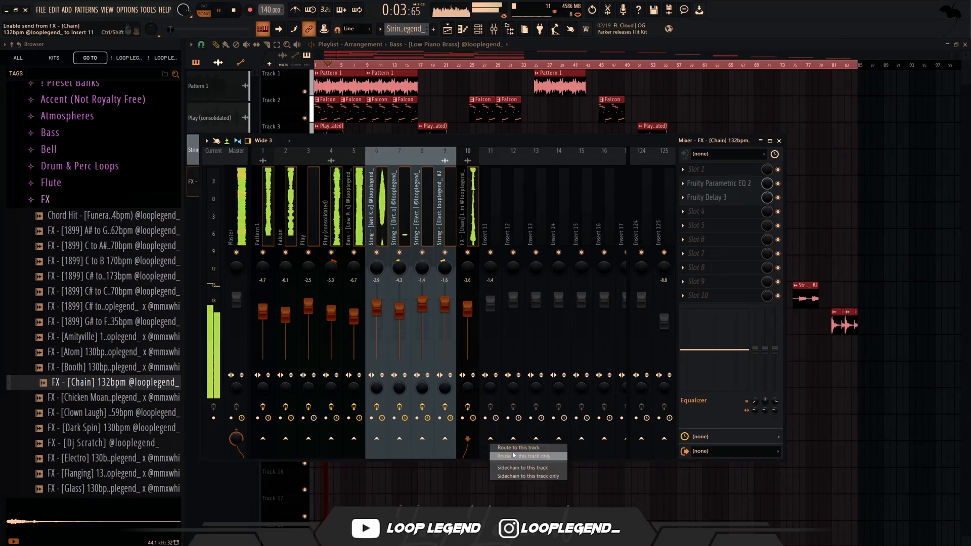
click(506, 457)
click(494, 212)
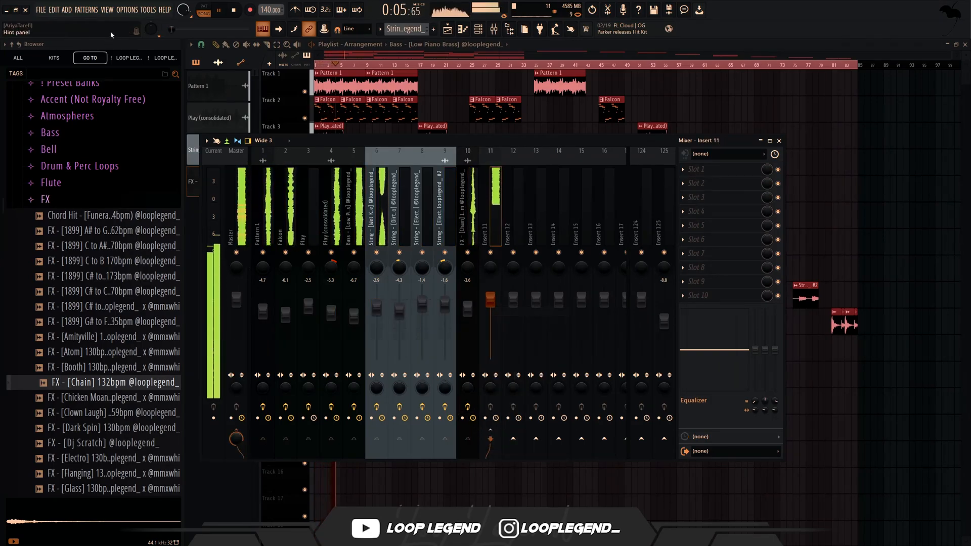
- Load the Whitburn kit's Warm Master mixer preset onto Insert 11 and lower tracks 1 to 10 together by about 3 dB
scroll(91, 147, up, 4)
click(91, 222)
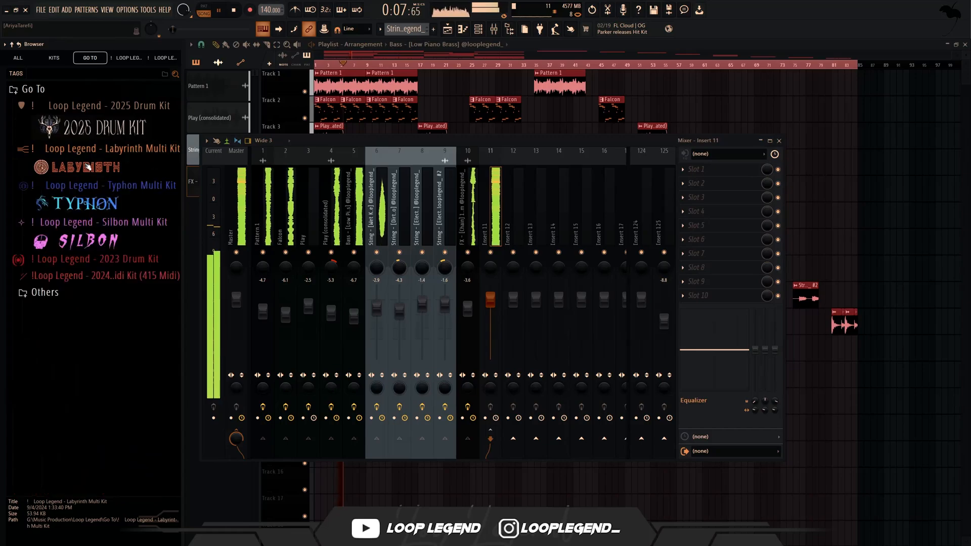
click(45, 292)
click(101, 318)
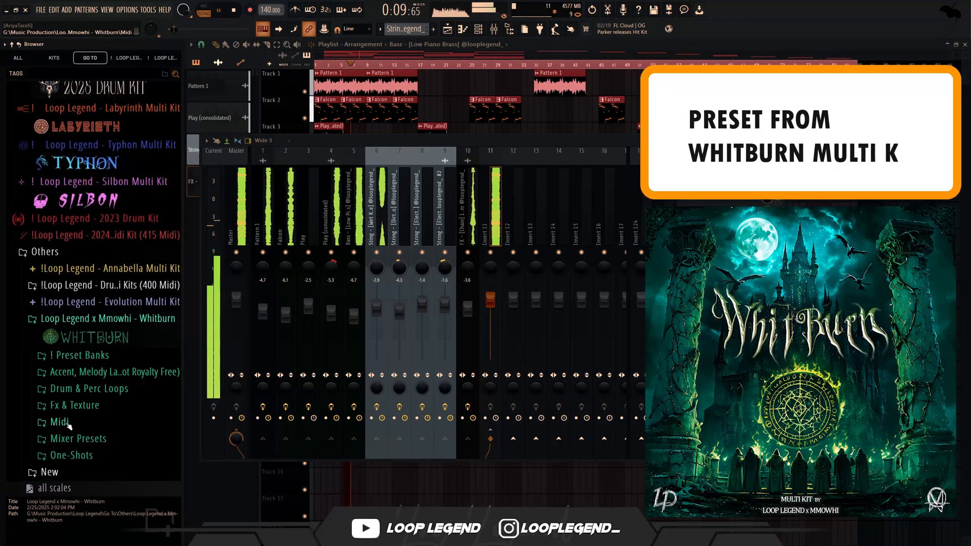
click(82, 439)
drag(101, 470, 407, 268)
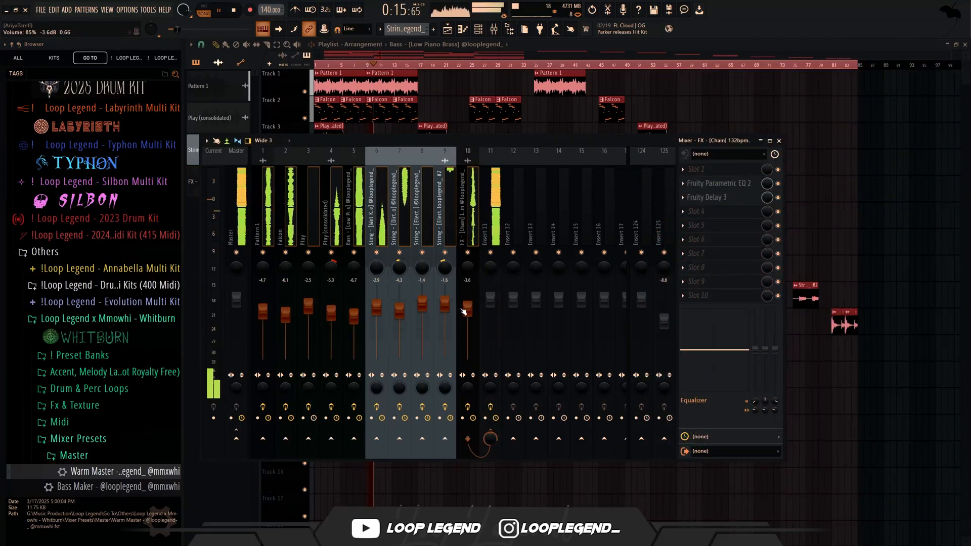
drag(464, 311, 464, 317)
click(490, 220)
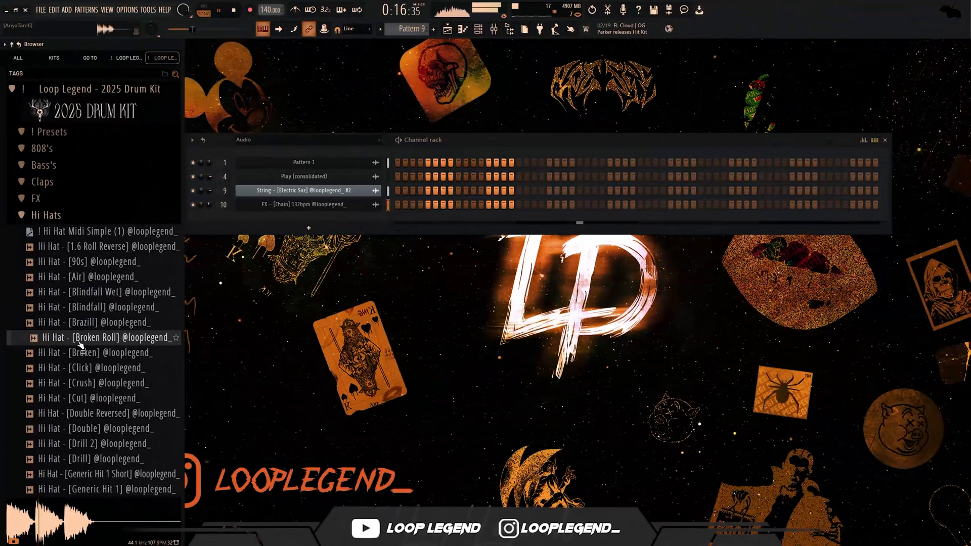
- Audition hi-hats in the 2025 Drum Kit and add Hi Hat - [Broken Roll] to the channel rack
click(101, 369)
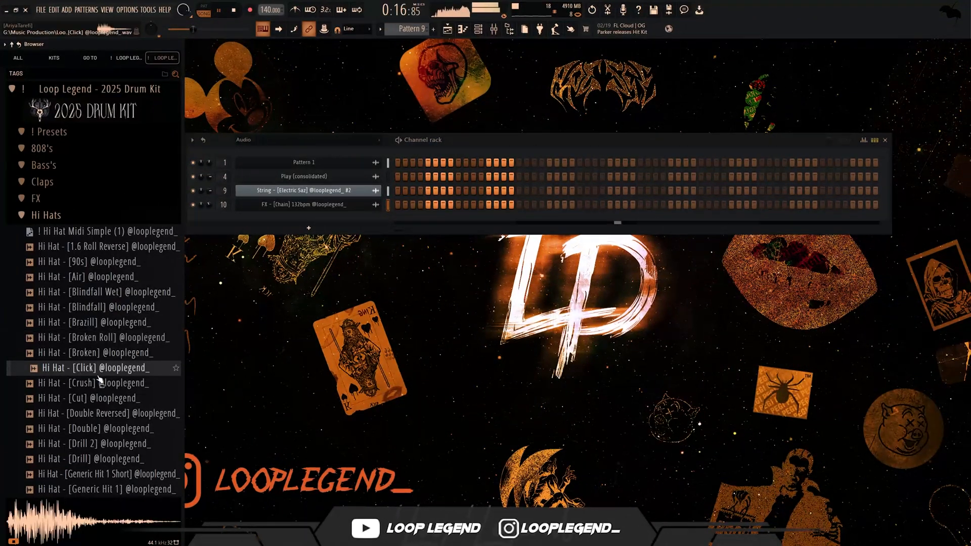
click(115, 353)
drag(115, 338, 311, 223)
- Audition more hi-hats, add Hi Hat - [Hit 666] to the channel rack, and replace it with Hi Hat - [Go To]
click(109, 324)
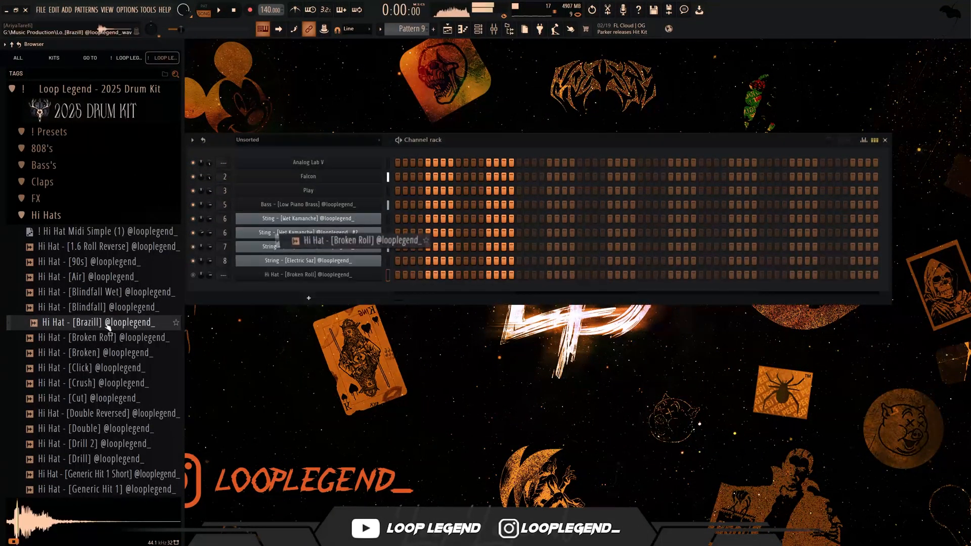
click(104, 415)
click(101, 430)
click(90, 459)
scroll(92, 459, down, 6)
click(107, 316)
click(125, 277)
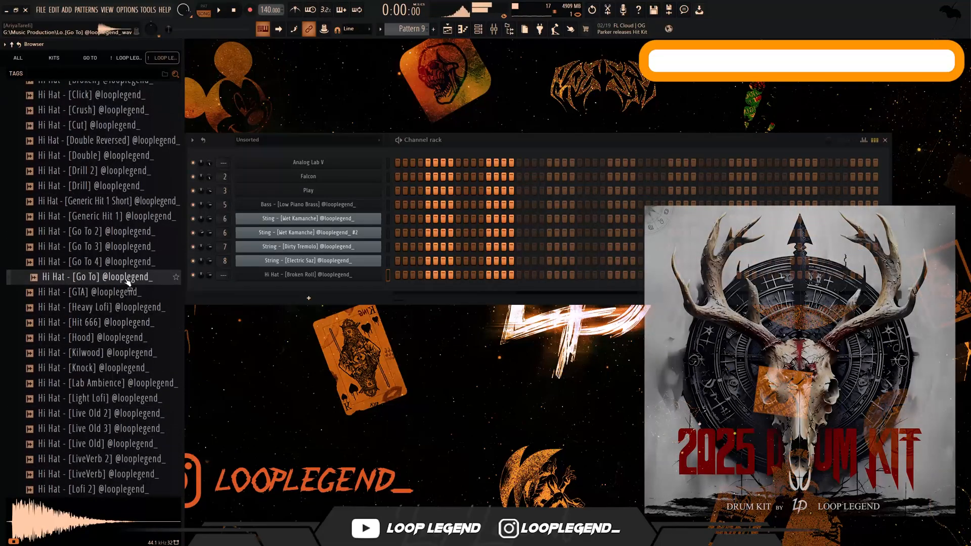
click(120, 322)
drag(120, 322, 309, 296)
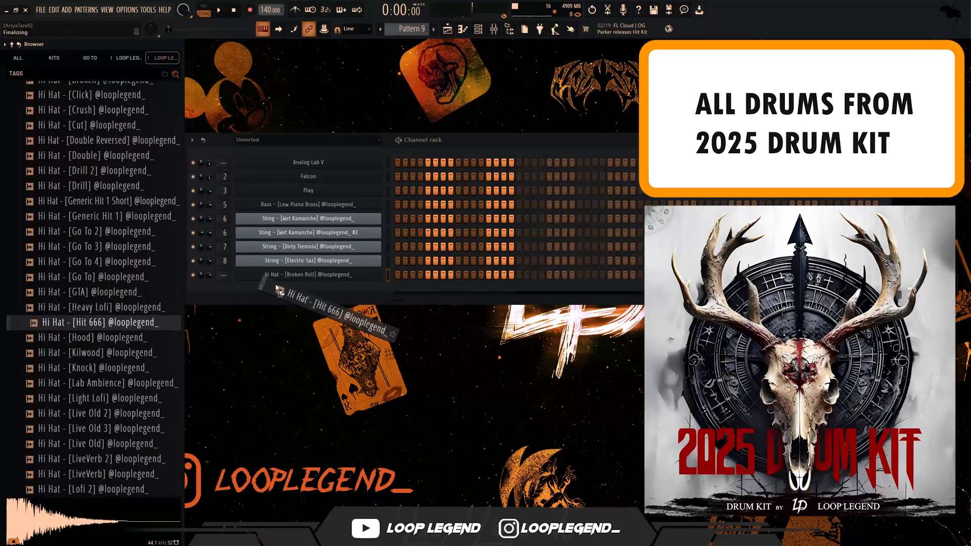
click(145, 277)
drag(145, 277, 309, 294)
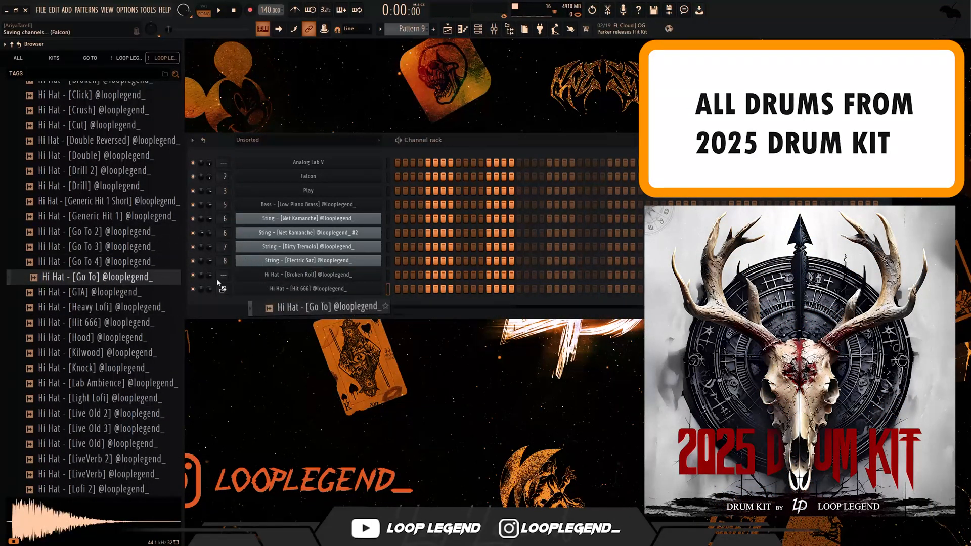
- Apply the Hi Hat Midi Simple (1) pattern to the Hi Hat - [Go To] channel and play it
scroll(78, 215, up, 5)
scroll(78, 215, up, 3)
drag(81, 232, 436, 291)
key(space)
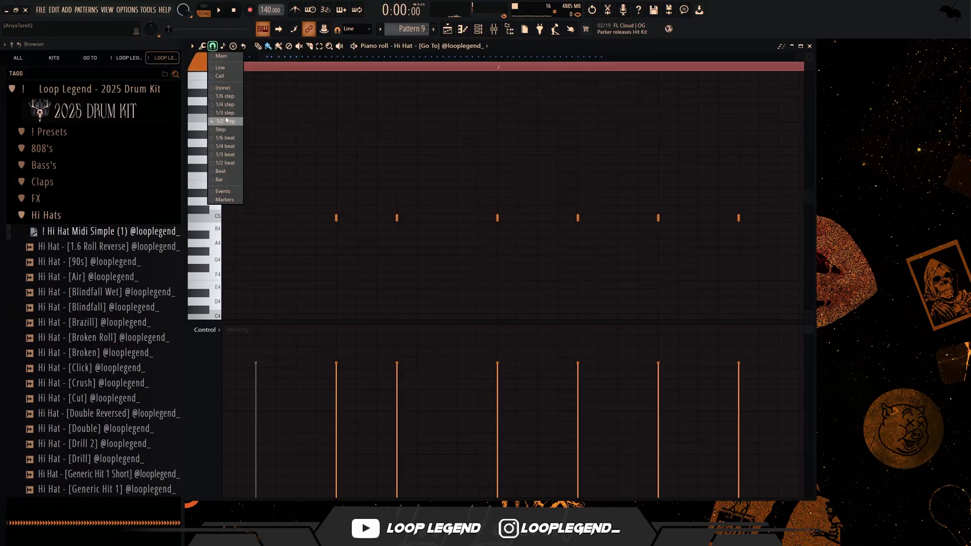
- Add a three-note C5 roll just before bar 2, set snap to 1/2 beat, and delete the extra hit preceding the roll
click(226, 120)
key(space)
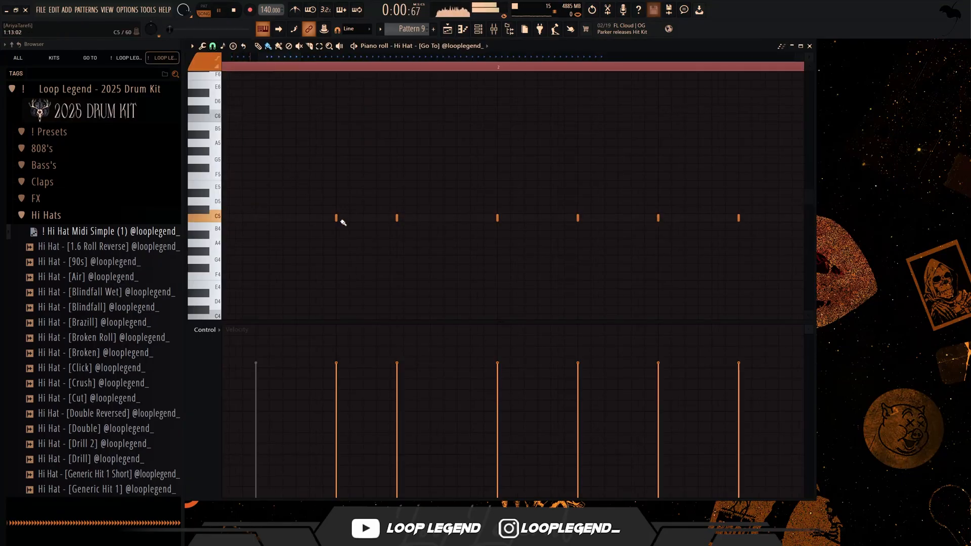
drag(418, 218, 445, 217)
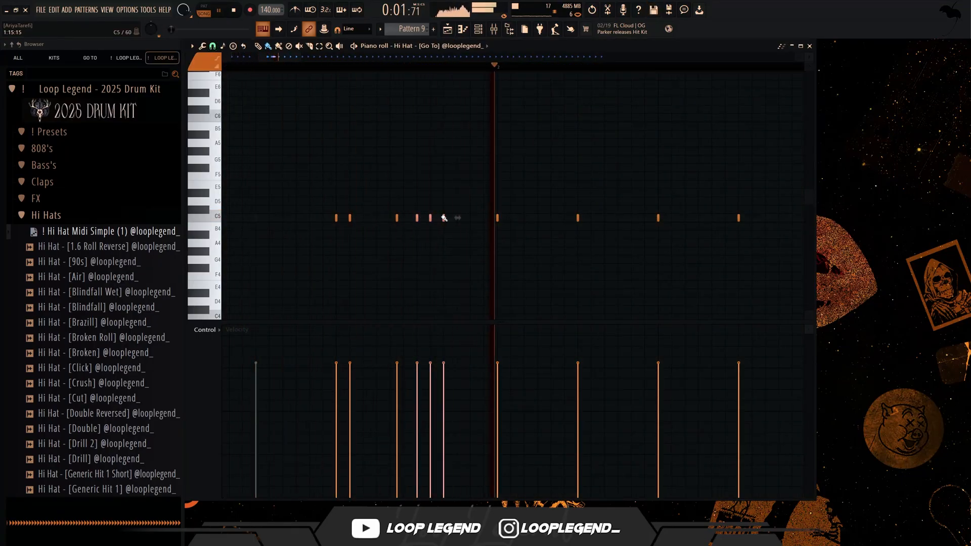
key(space)
click(213, 46)
click(232, 164)
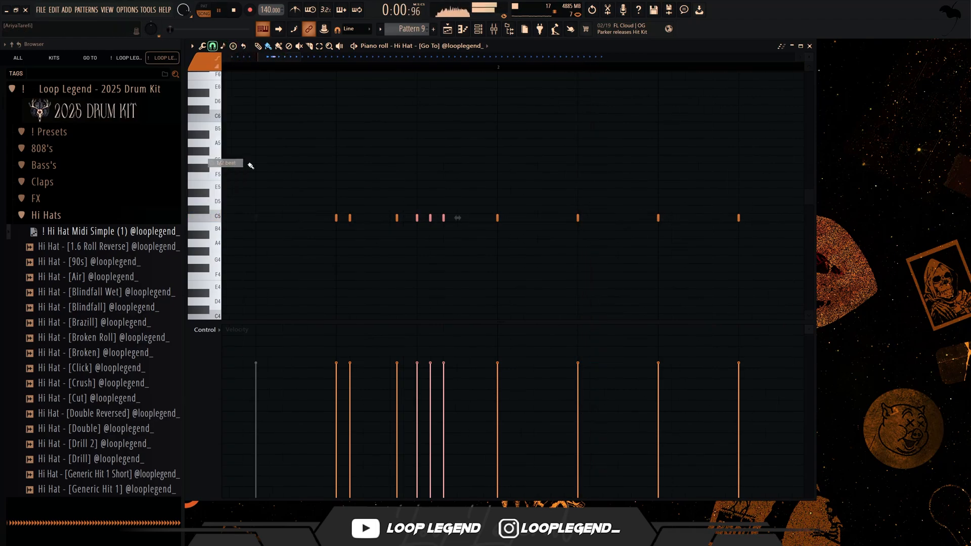
right_click(398, 218)
- Select the three-note hi-hat roll before bar 2 and transpose it down two semitones to A#4
key(space)
scroll(438, 208, down, 2)
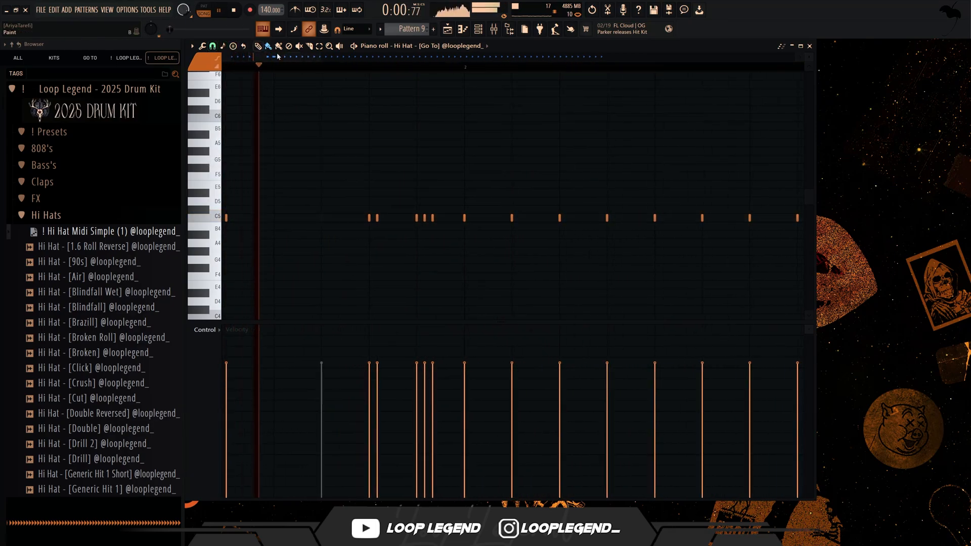
drag(426, 226, 408, 225)
key(ctrl+Down)
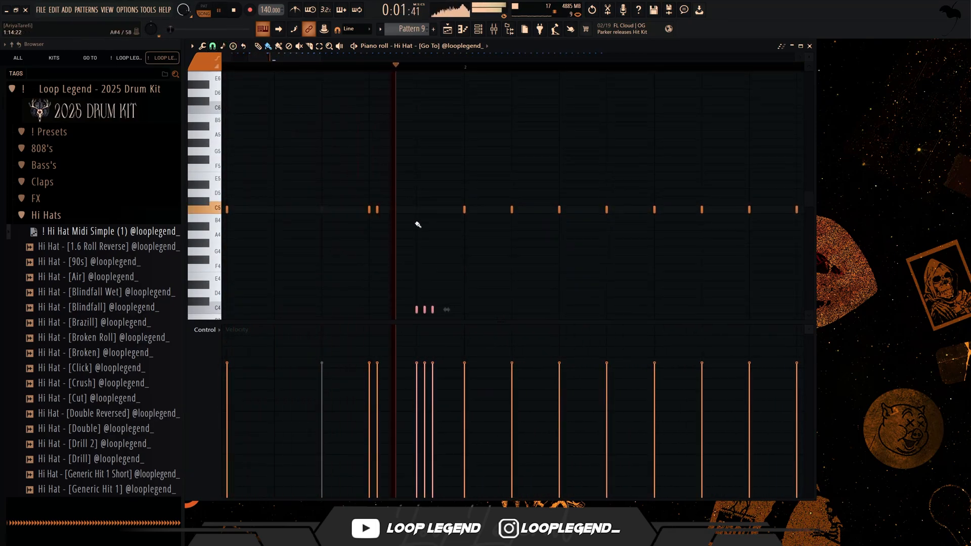
scroll(415, 223, down, 2)
key(ctrl+Up)
key(shift+Down)
key(shift+Down)
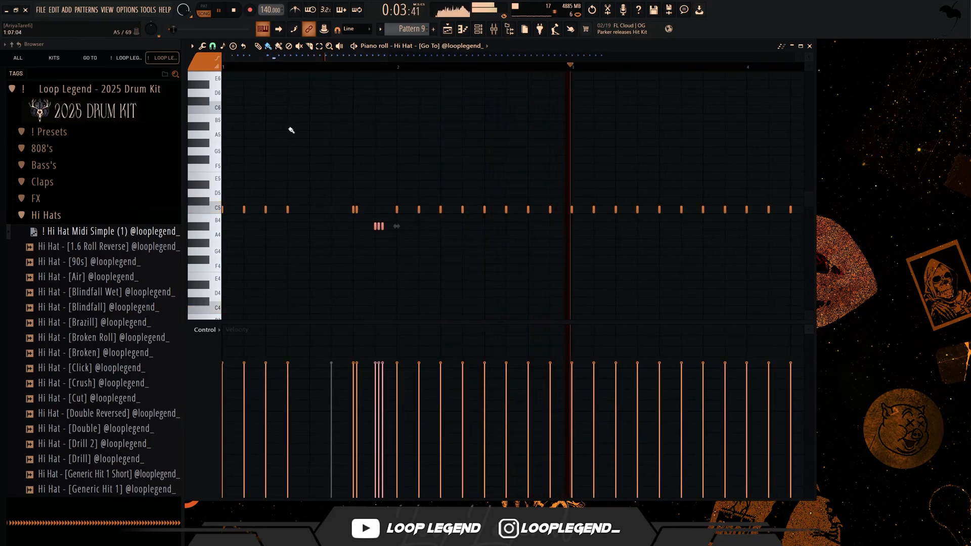
- Move the hi-hat on beat 2 of bar 2 down to A4 and delete the hit right after it
ctrl+click(292, 130)
drag(440, 210, 441, 235)
right_click(463, 212)
- Set the snap to 1/6 beat and add two C5 roll notes directly after beat 3 of bar 2
click(213, 47)
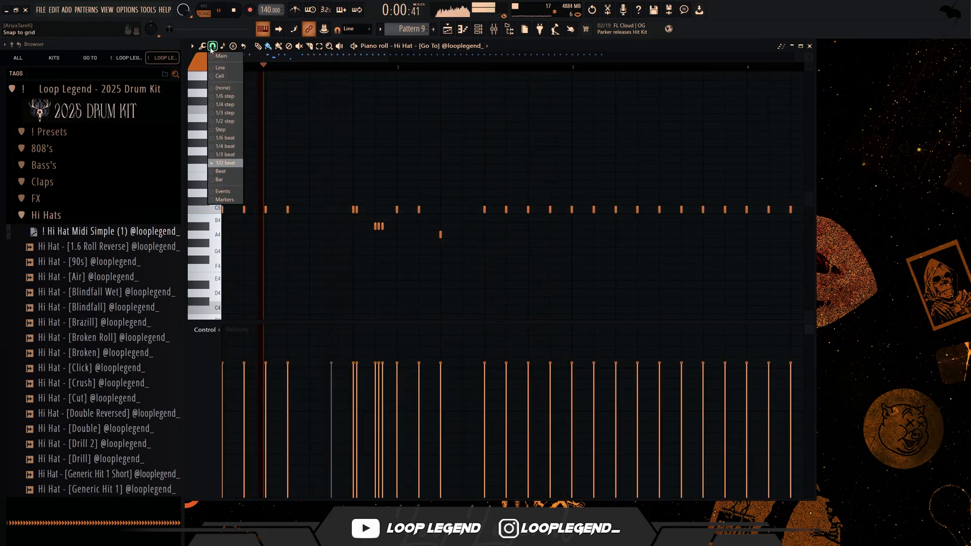
click(225, 138)
scroll(476, 227, up, 2)
scroll(477, 227, up, 1)
drag(455, 210, 468, 210)
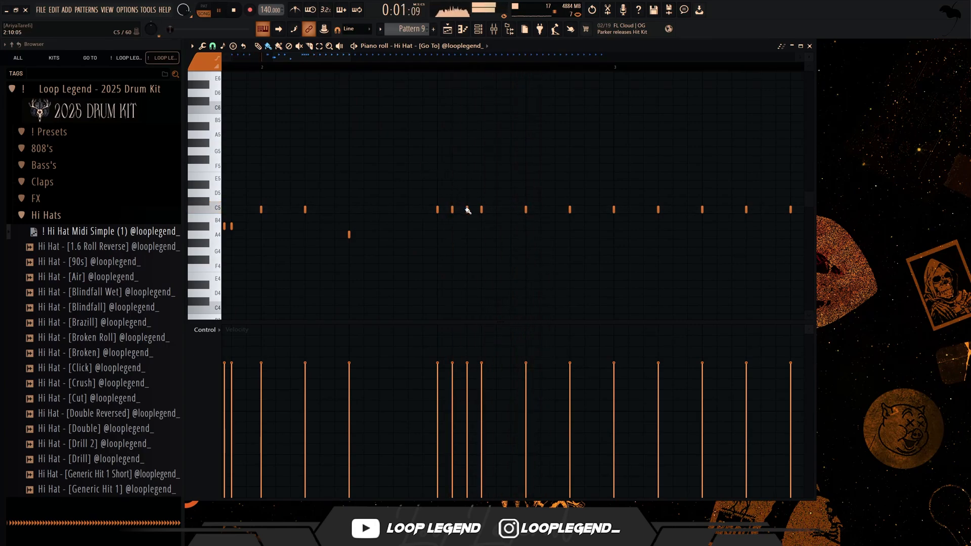
- Replace the third roll hit after beat 3 of bar 2 with two C5 hits leading into beat 4, and set the snap to 1/2 beat
right_click(468, 210)
drag(496, 210, 526, 211)
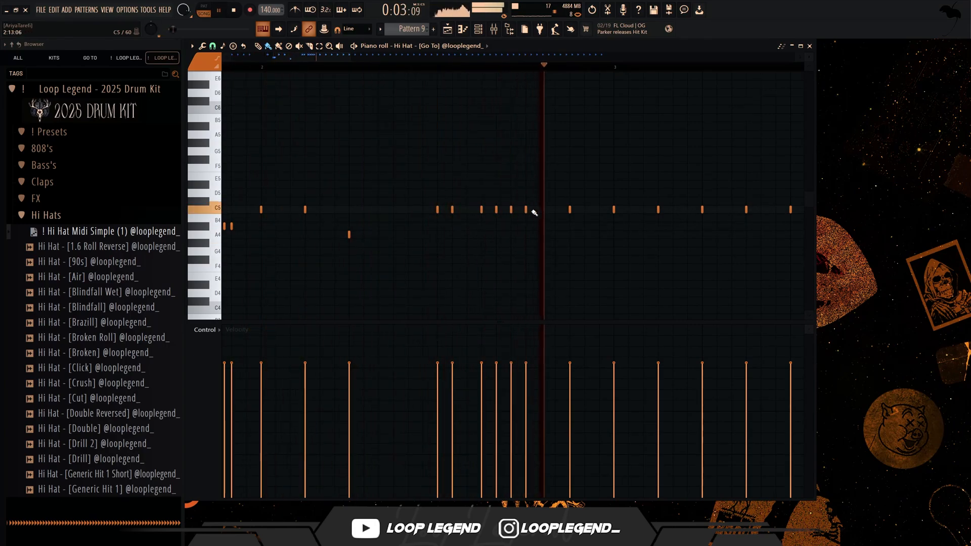
click(222, 46)
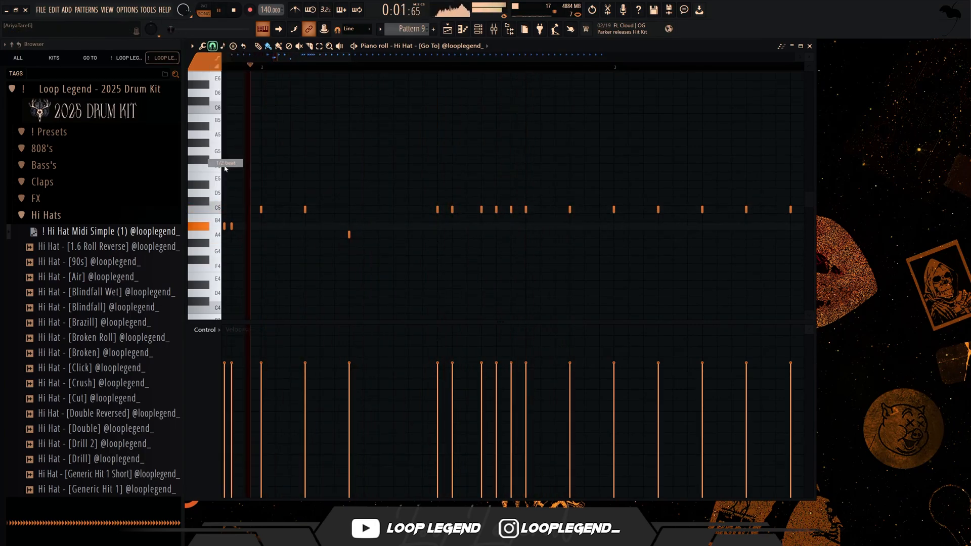
click(226, 172)
- Delete all hi-hat hits from bar 3 onward and lower the last hit of bar 2 to C2
scroll(558, 187, down, 4)
scroll(511, 191, down, 6)
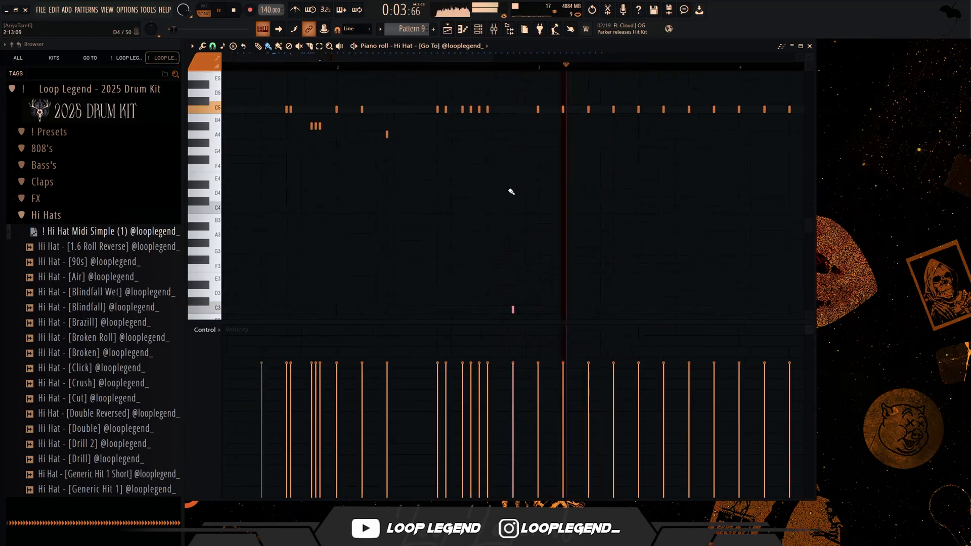
scroll(529, 180, up, 3)
drag(728, 261, 316, 98)
scroll(326, 187, down, 4)
scroll(325, 197, up, 5)
drag(599, 245, 517, 309)
scroll(526, 301, up, 2)
scroll(560, 262, down, 1)
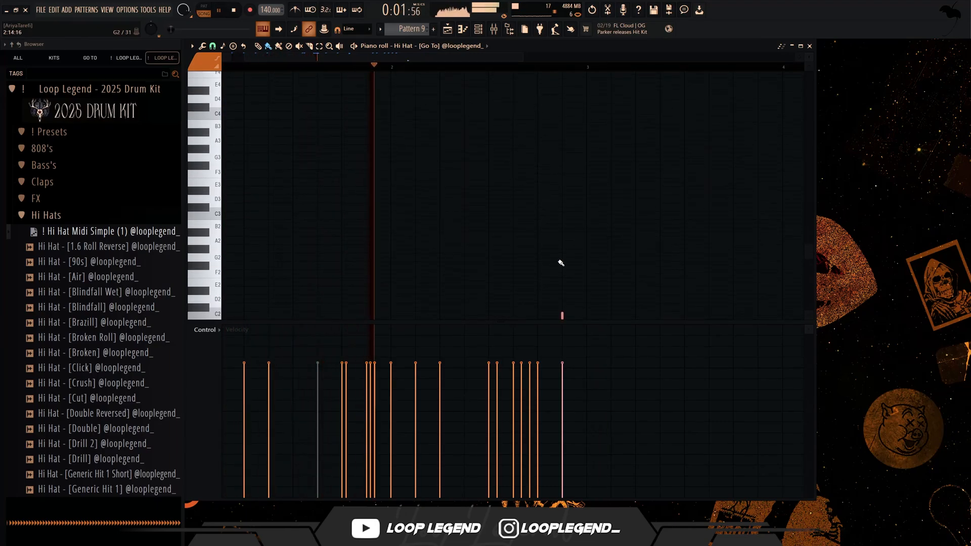
- Transpose the last hi-hat hit of bar 2 up by octaves to C5
key(ctrl+Up)
key(ctrl+Up)
key(ctrl+Up)
scroll(559, 258, up, 2)
key(ctrl+Down)
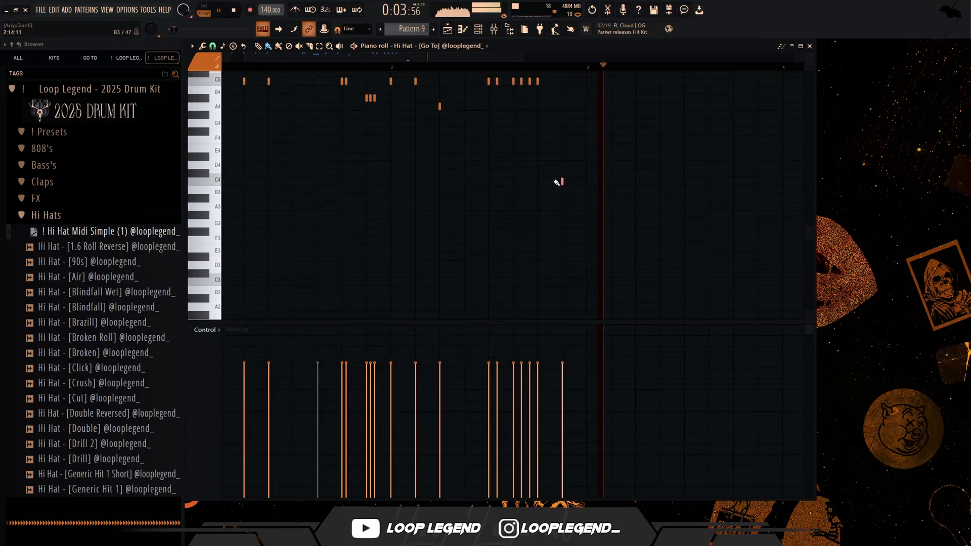
key(space)
key(ctrl+Up)
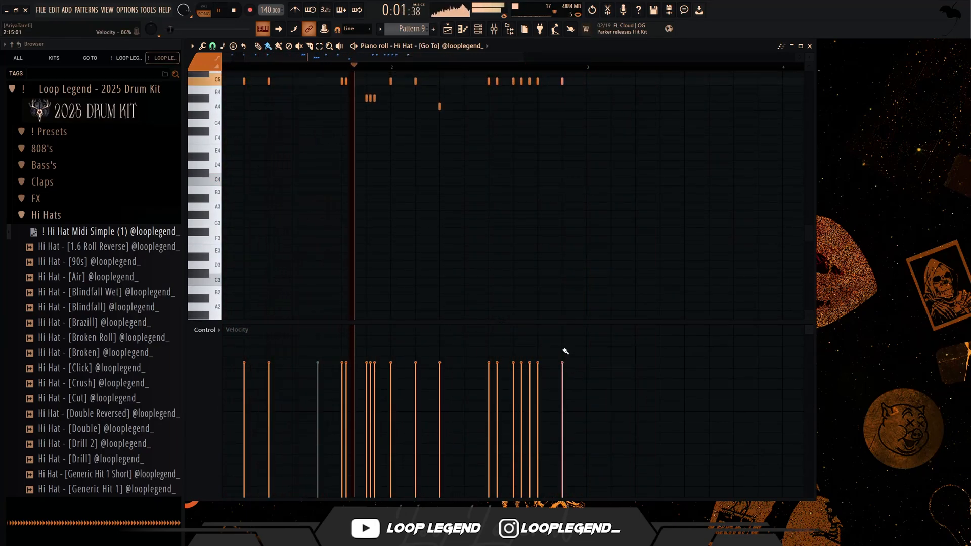
- Raise the velocity of the last hit of bar 2 and duplicate the hi-hats of bars 1–2 into bars 3–4
click(563, 336)
drag(590, 68, 223, 68)
key(ctrl+b)
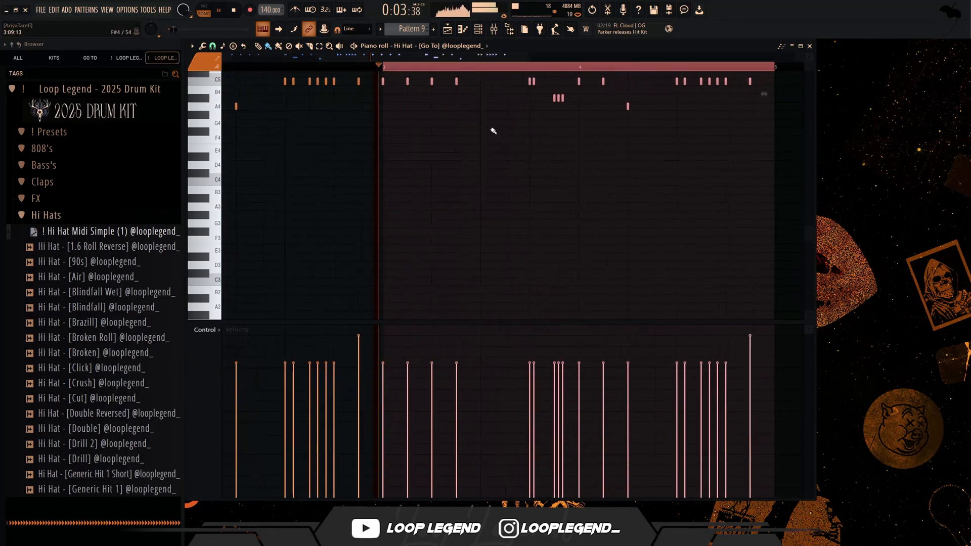
- Undo the stray velocity change on the first hit of bar 3 and lower the last hit of bar 2 to about 85% velocity
scroll(489, 129, up, 3)
scroll(465, 172, down, 3)
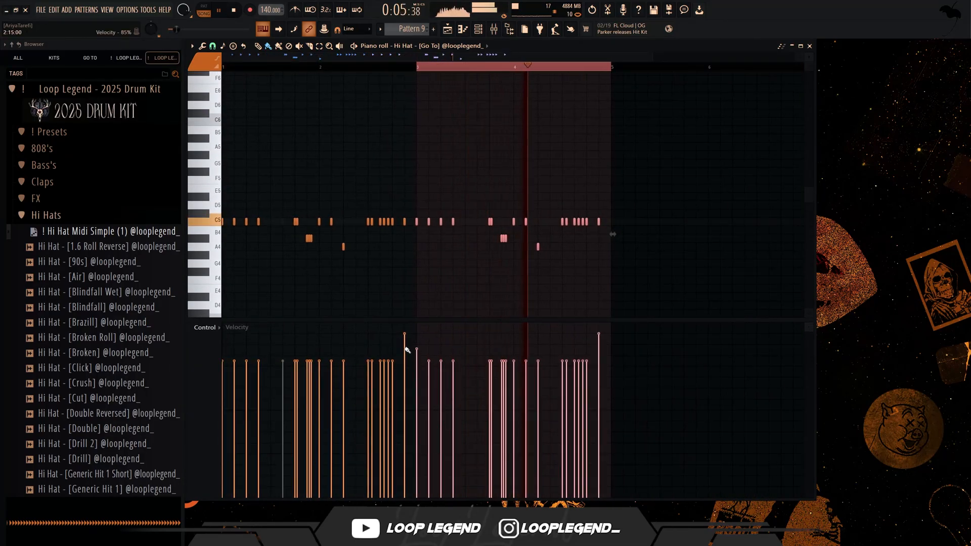
key(ctrl+z)
key(space)
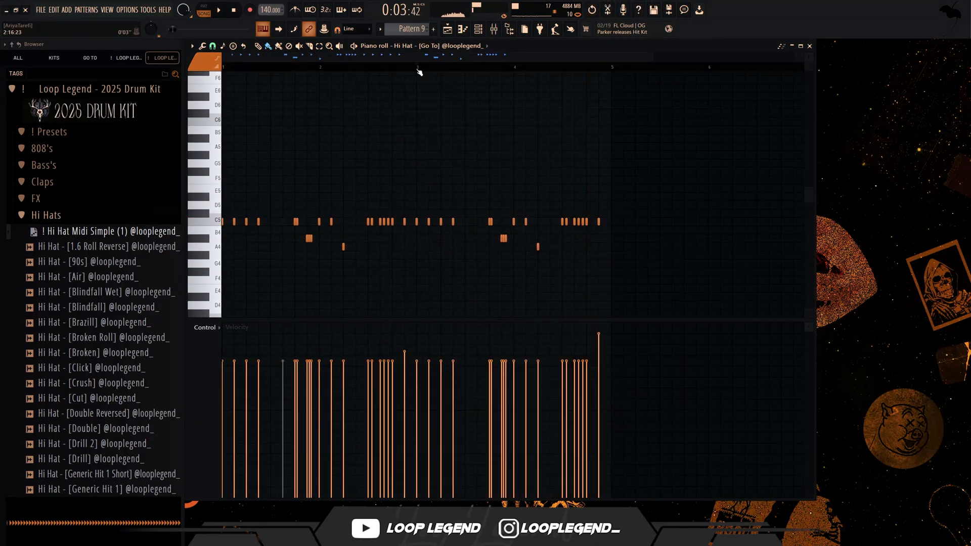
- Try a tight A4 roll with 1/3 step spacing after beat 2 of bar 4, and undo the painted notes
key(space)
ctrl+scroll(509, 147, up, 4)
click(213, 45)
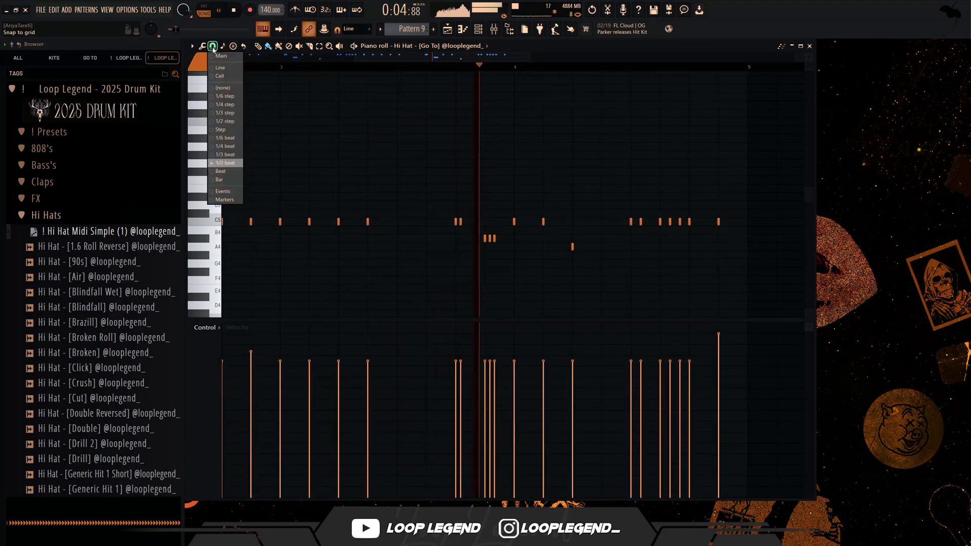
click(231, 108)
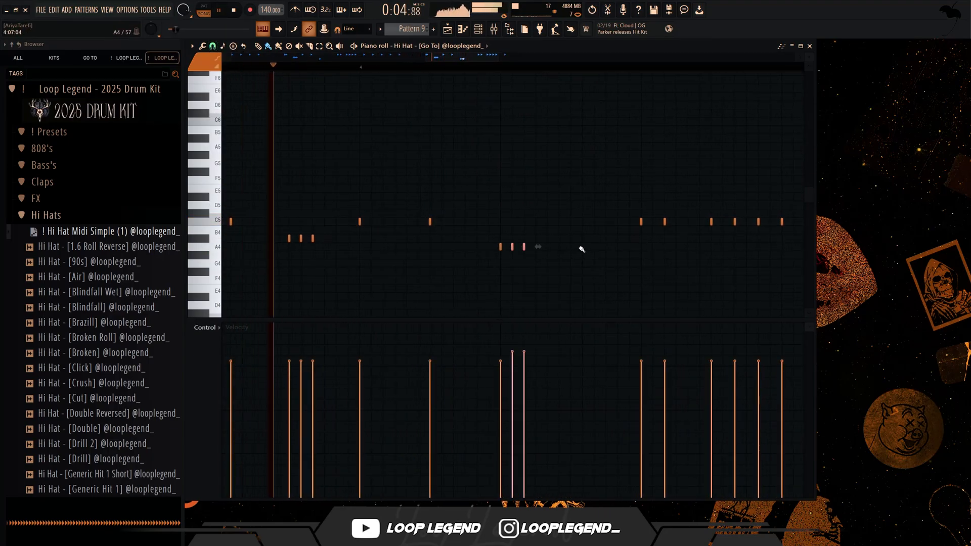
drag(575, 248, 606, 246)
key(ctrl+z)
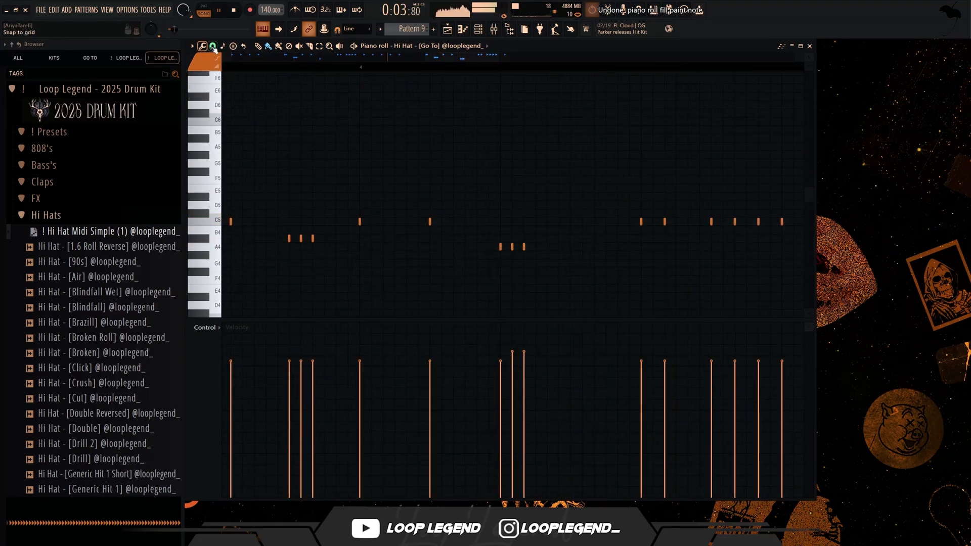
- Set the snap to 1/6 beat and add three A4 hits after beat 2 of bar 4, leaving a gap before the last two
click(212, 45)
click(225, 133)
click(548, 247)
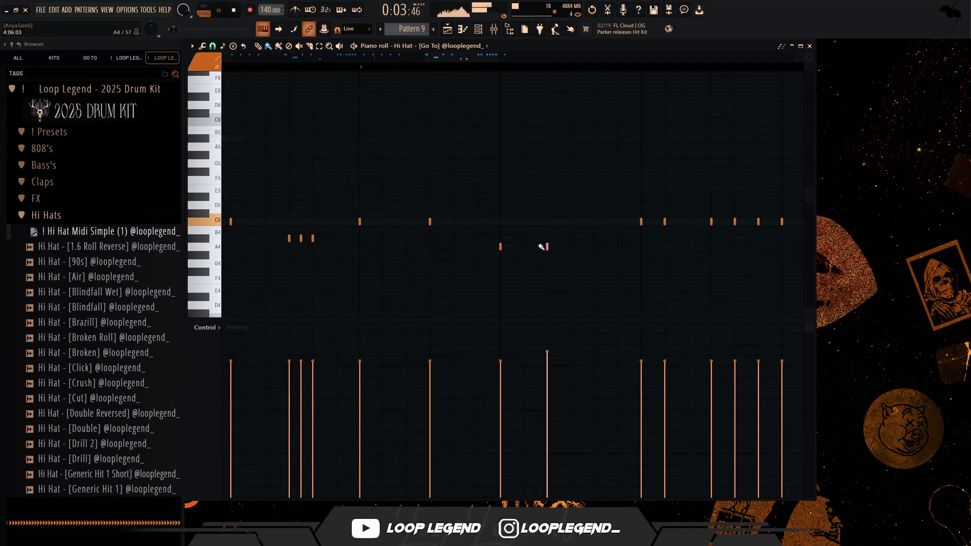
right_click(547, 248)
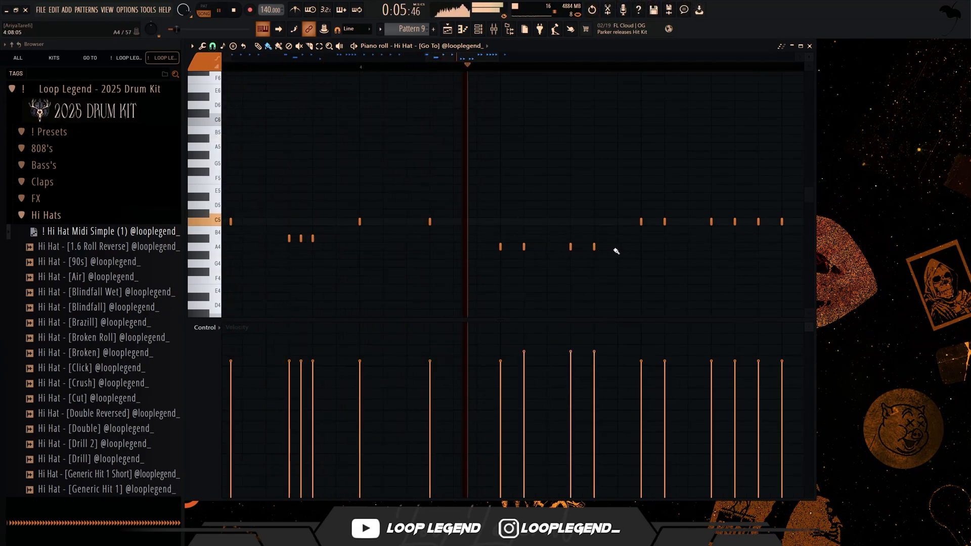
- Set the snap to 1/2 step and transpose all hits from beat 3 to the end of bar 4 down one octave to C4
key(space)
drag(595, 248, 297, 254)
key(space)
click(213, 46)
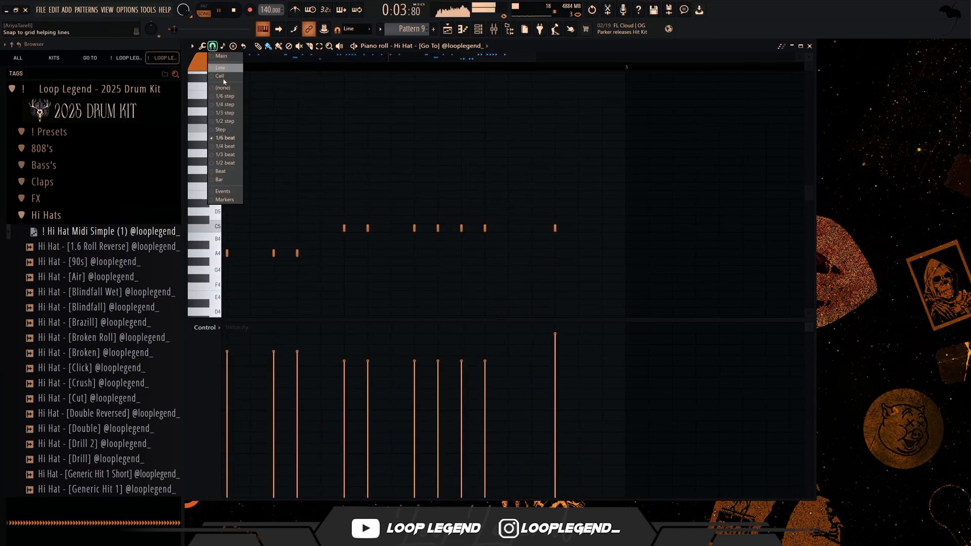
click(228, 121)
drag(376, 231, 681, 268)
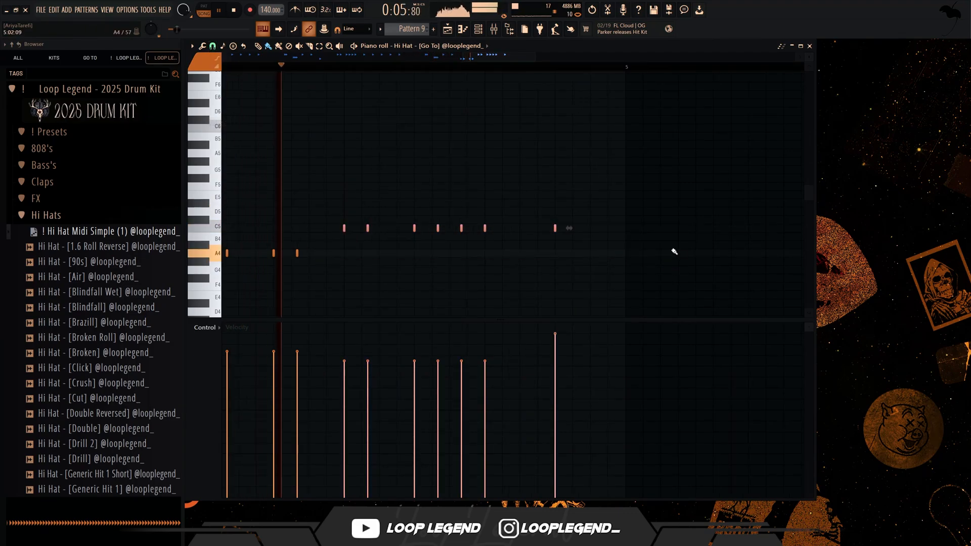
key(ctrl+Down)
scroll(374, 281, down, 1)
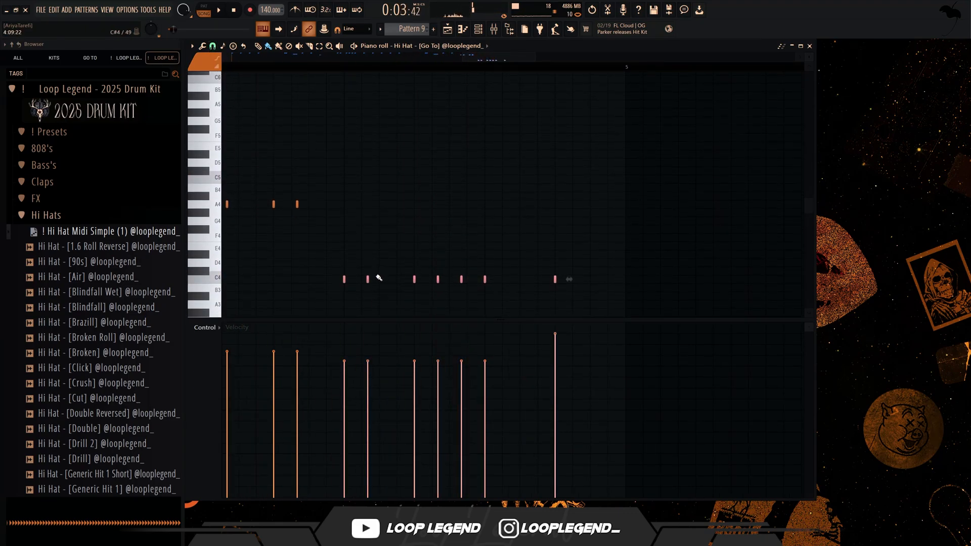
- Set the snap to 1/3 beat and delete the four C4 roll hits leading into beat 4 of bar 4
click(213, 46)
click(232, 154)
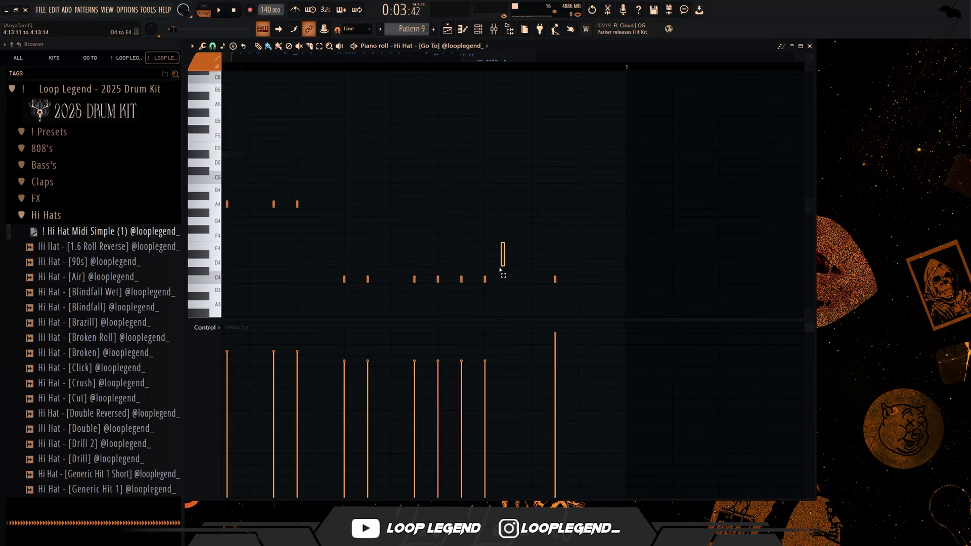
drag(500, 269, 420, 301)
key(Delete)
- Replace the ending of bar 4 with 1/3-beat-spaced hi-hats, two at C4 followed by two at B3
key(space)
click(439, 279)
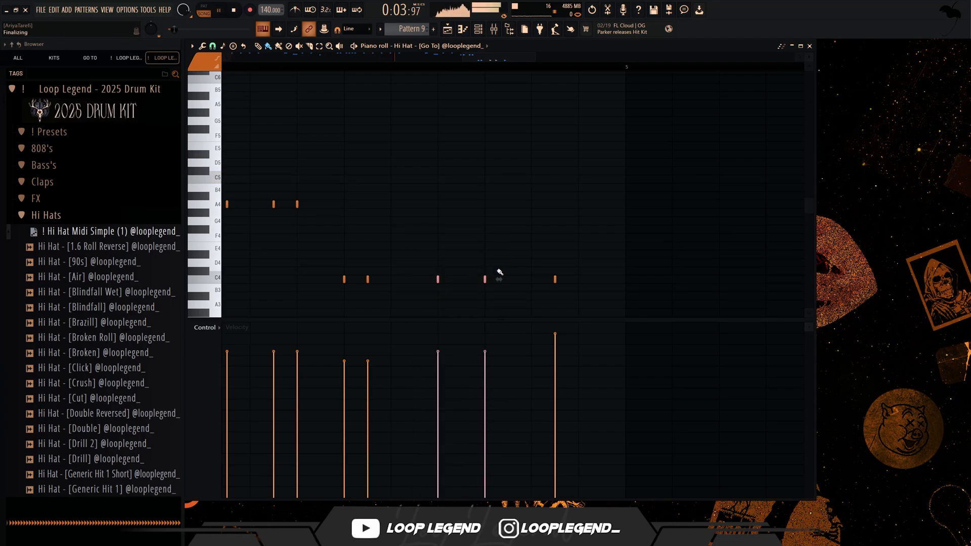
click(579, 287)
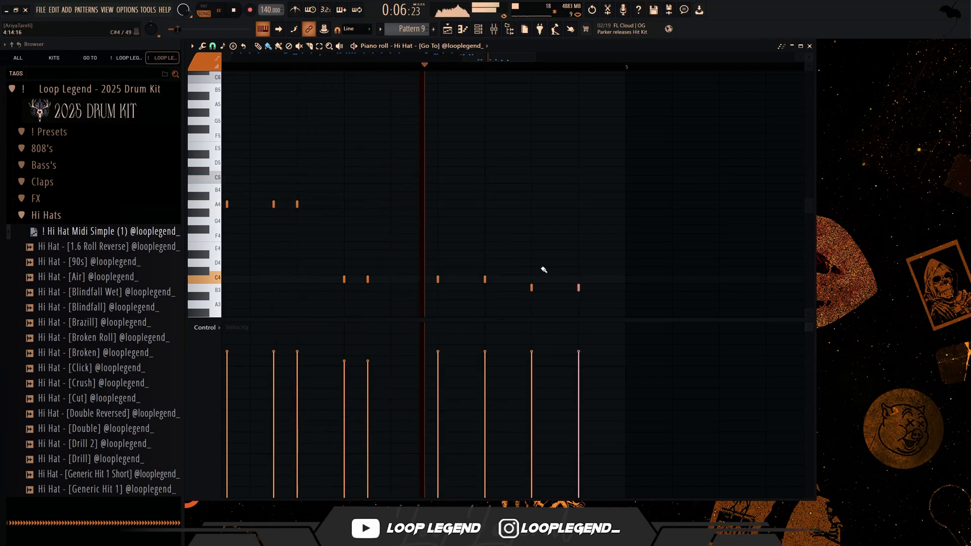
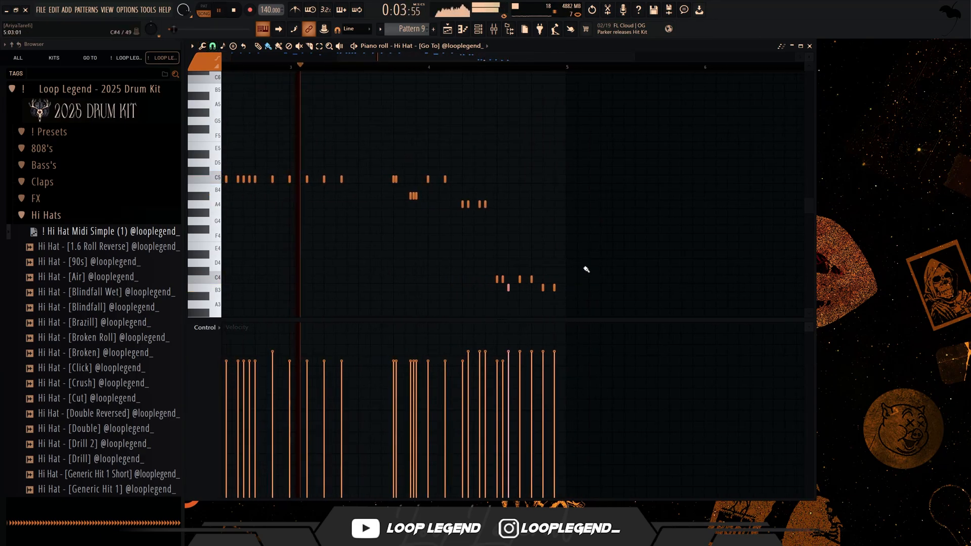
- Transpose the three hi-hat hits at the start of beat 3 in bar 4 up one octave
drag(584, 267, 517, 133)
key(ctrl+Up)
key(ctrl+Down)
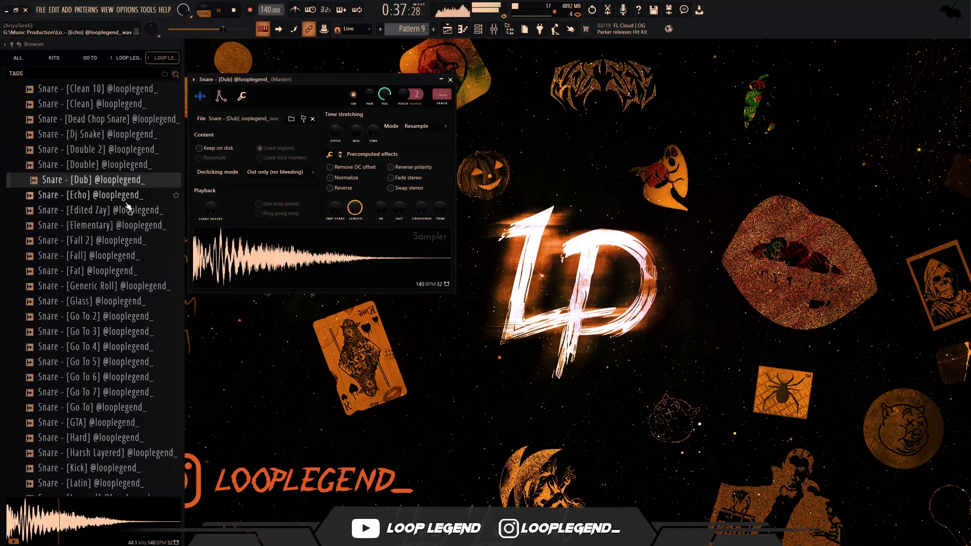
- Try Snare - [Echo], [Edited Zay] and [Elementary] in the snare channel, loading [Elementary] last
click(91, 195)
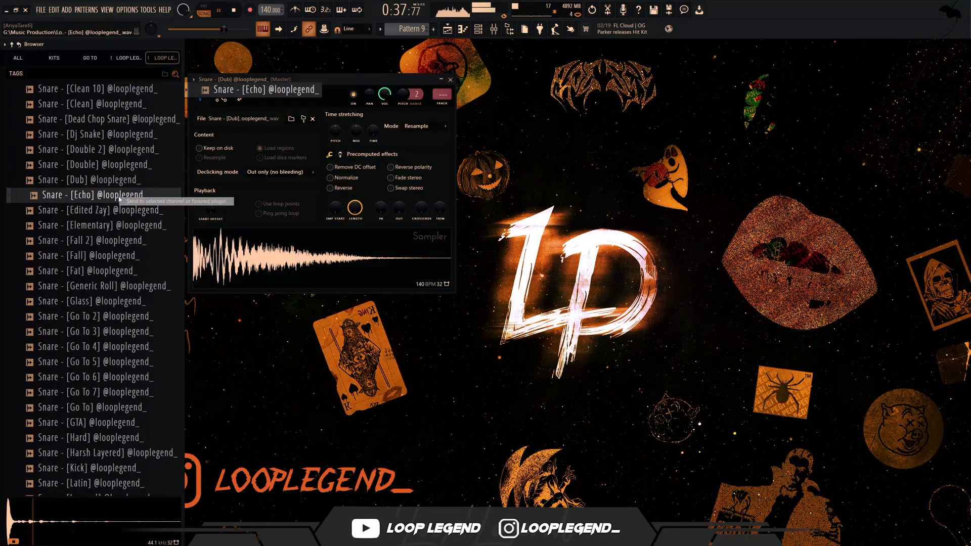
click(98, 214)
click(103, 227)
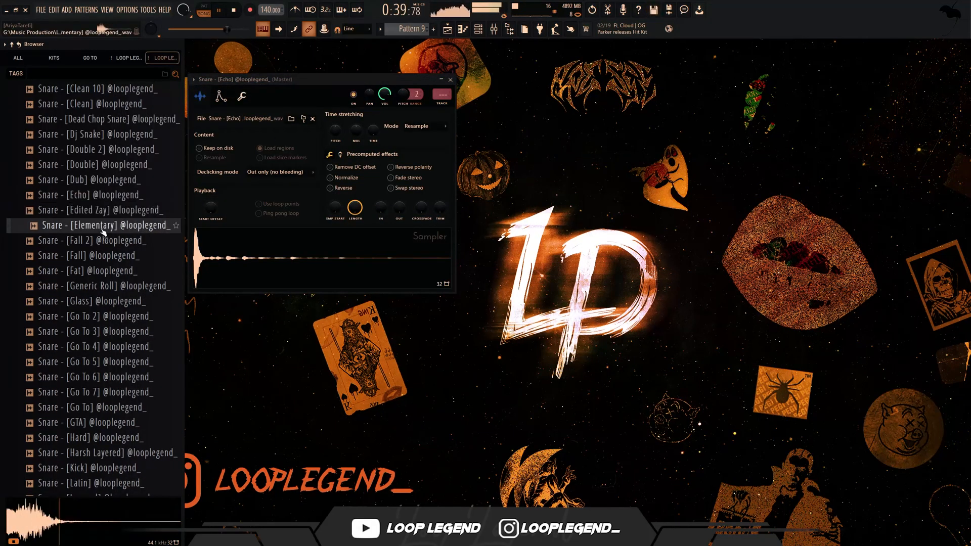
middle_click(103, 227)
- Open Snare - [Fall] in a new channel and shift the song playback position in the playlist
click(98, 257)
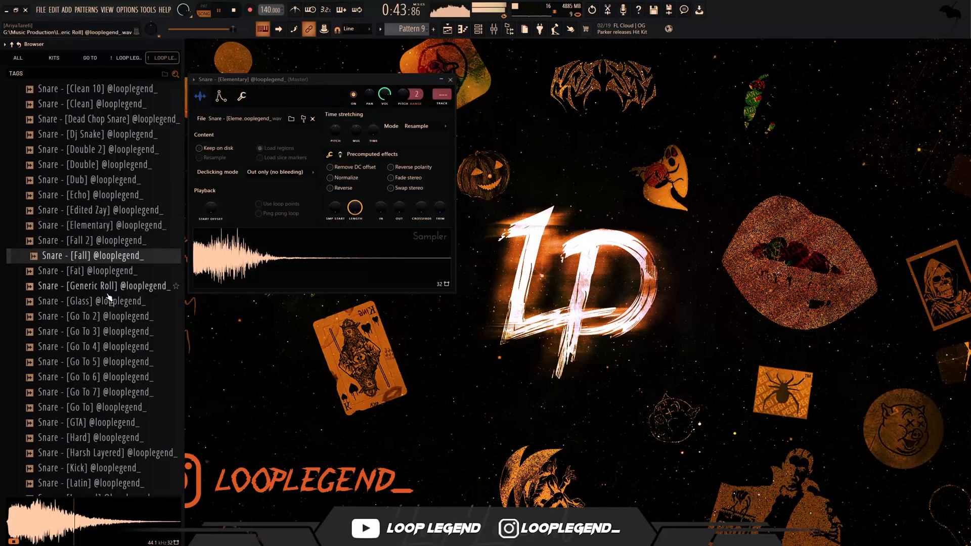
right_click(106, 264)
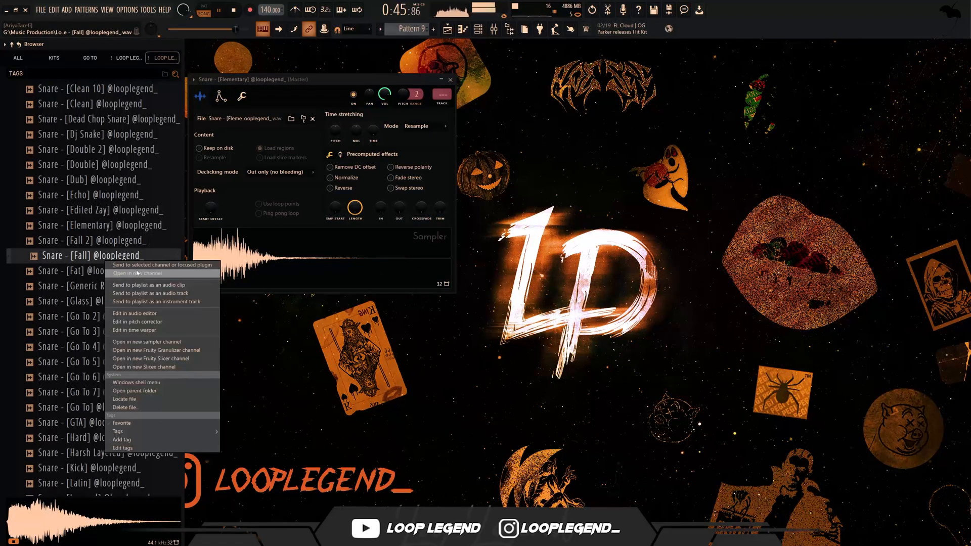
click(133, 291)
key(F5)
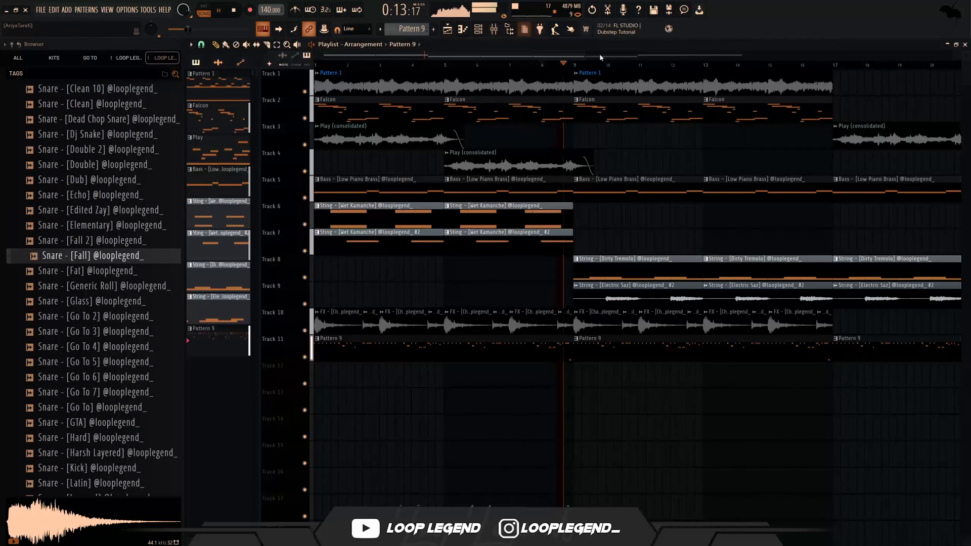
drag(541, 65, 574, 66)
scroll(582, 69, down, 3)
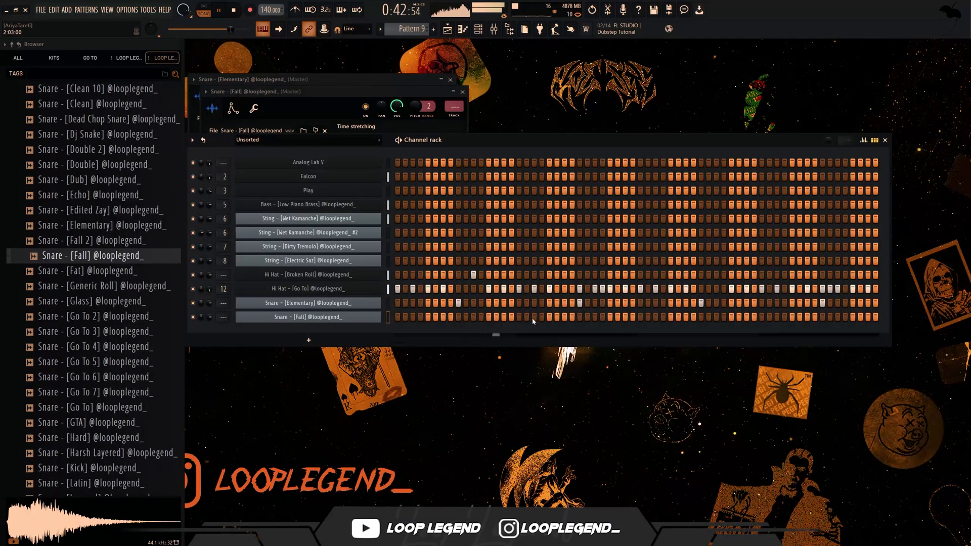
- Place a single C5 hit for the Fall snare on step 15 of bar 3
key(F7)
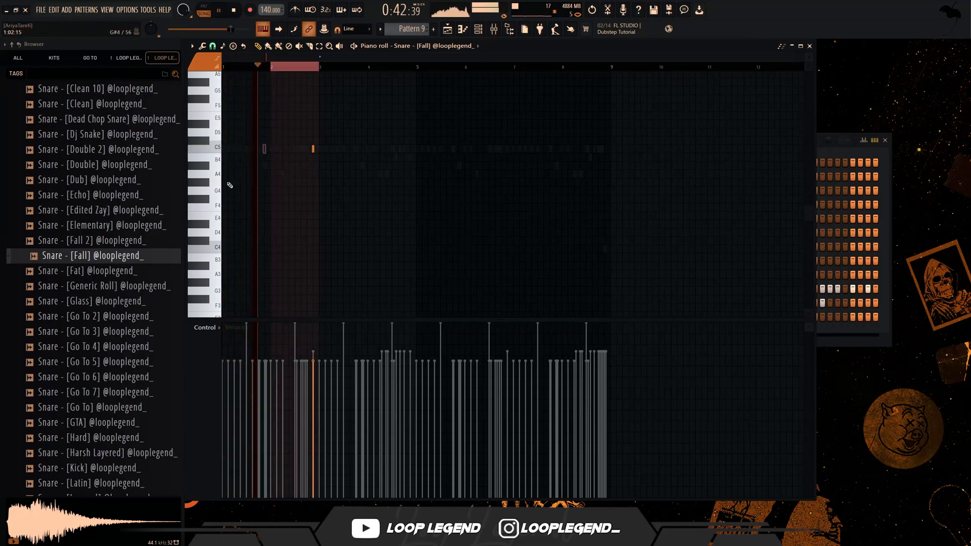
scroll(284, 151, up, 2)
scroll(324, 129, down, 2)
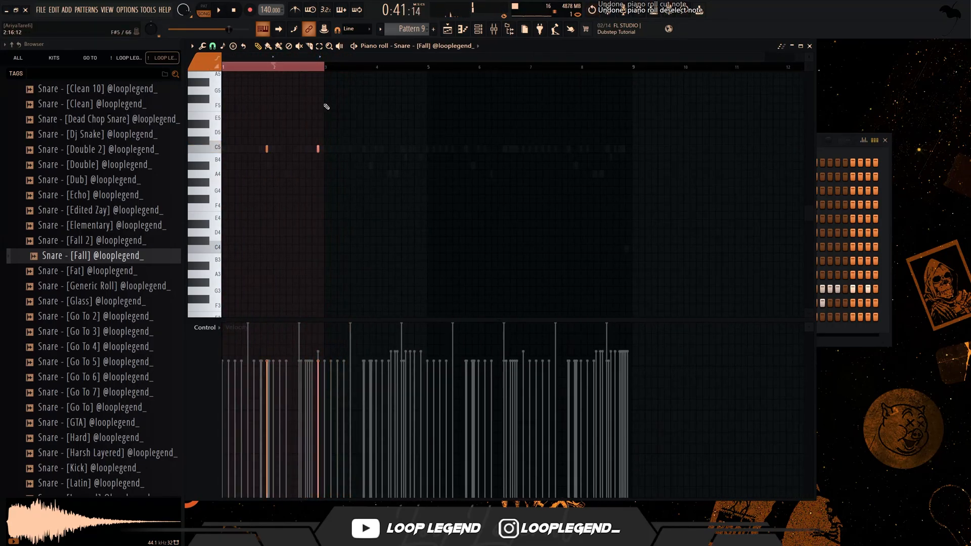
key(space)
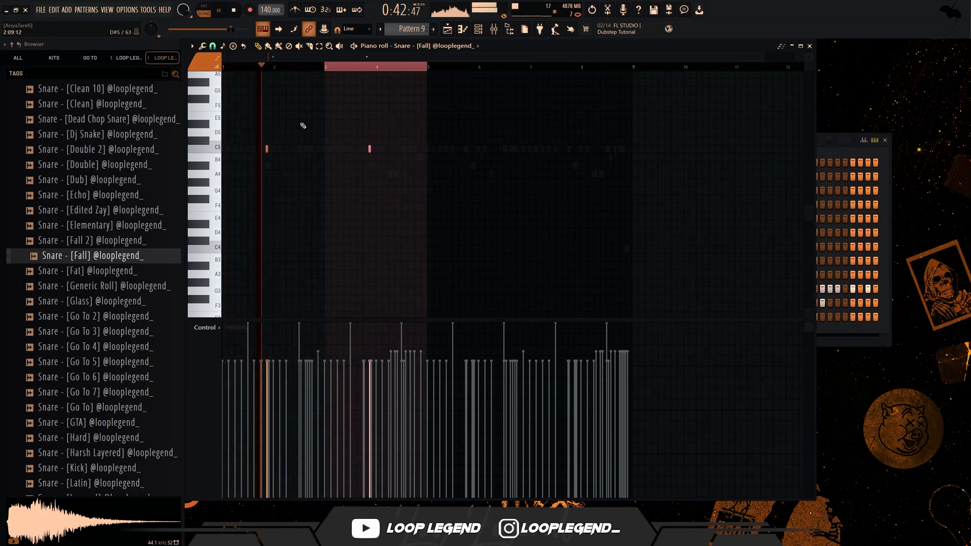
drag(325, 68, 71, 89)
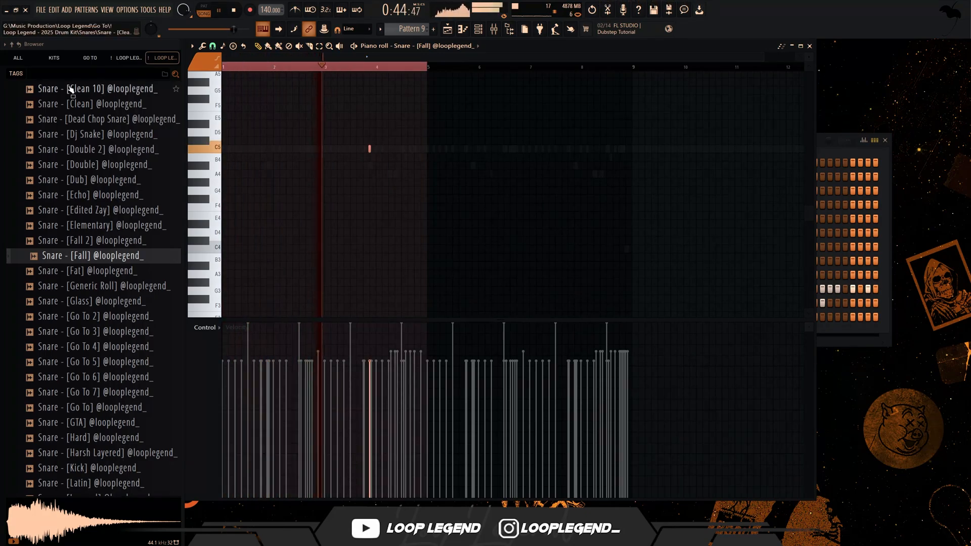
key(F7)
key(space)
- Audition the Fat, Generic Roll, Glass, Go To 2 and Go To 3 snares from the drum kit
click(98, 270)
click(98, 287)
click(98, 318)
click(97, 332)
click(102, 318)
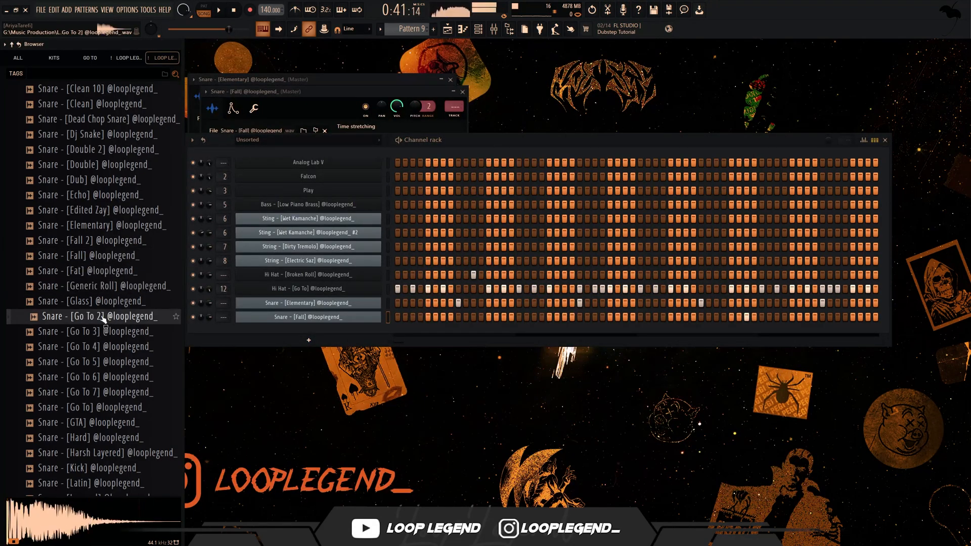
click(103, 287)
click(103, 303)
click(104, 317)
click(103, 332)
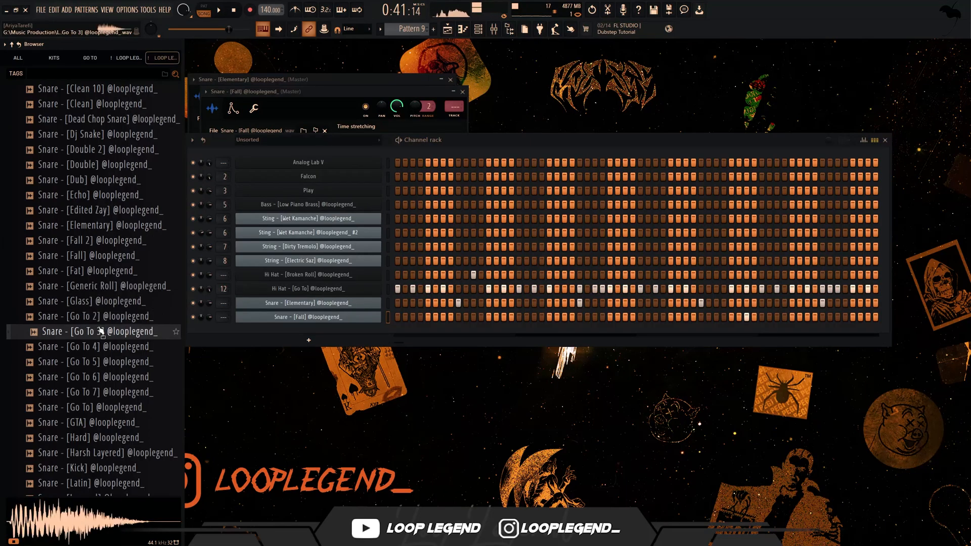
click(103, 320)
- Replace the Elementary snare with Snare - [Go To 3], comparing it against Snare - [Go To 4] during playback
drag(102, 325, 294, 303)
key(space)
click(101, 333)
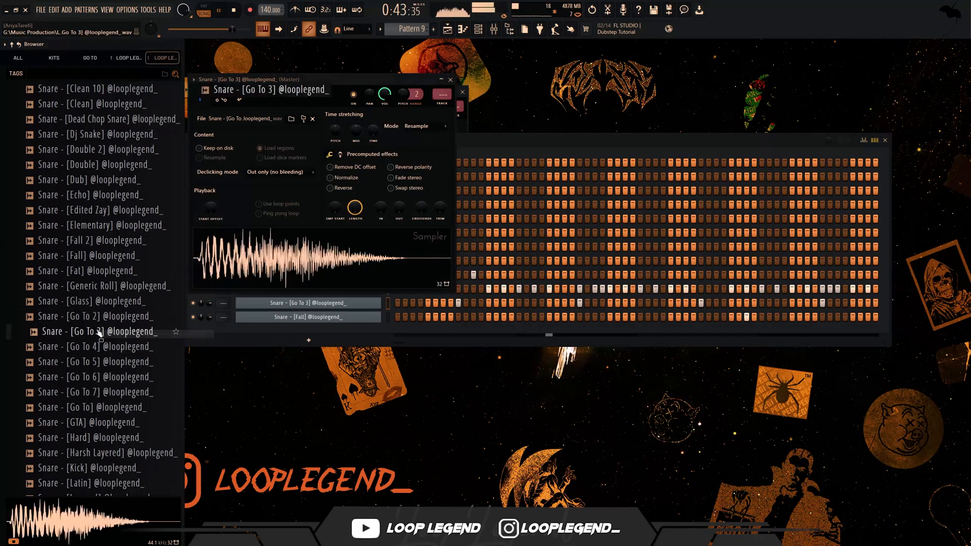
right_click(100, 342)
click(101, 347)
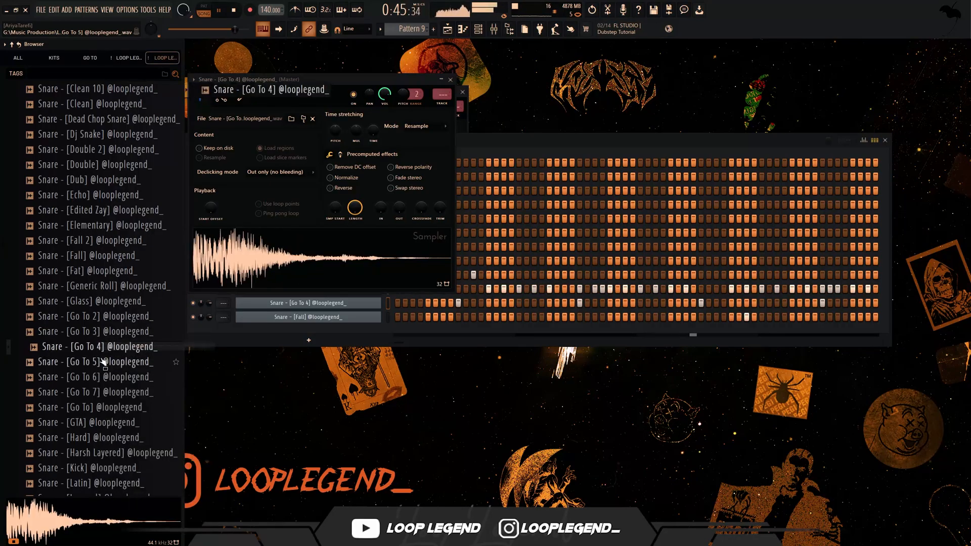
right_click(117, 334)
click(120, 341)
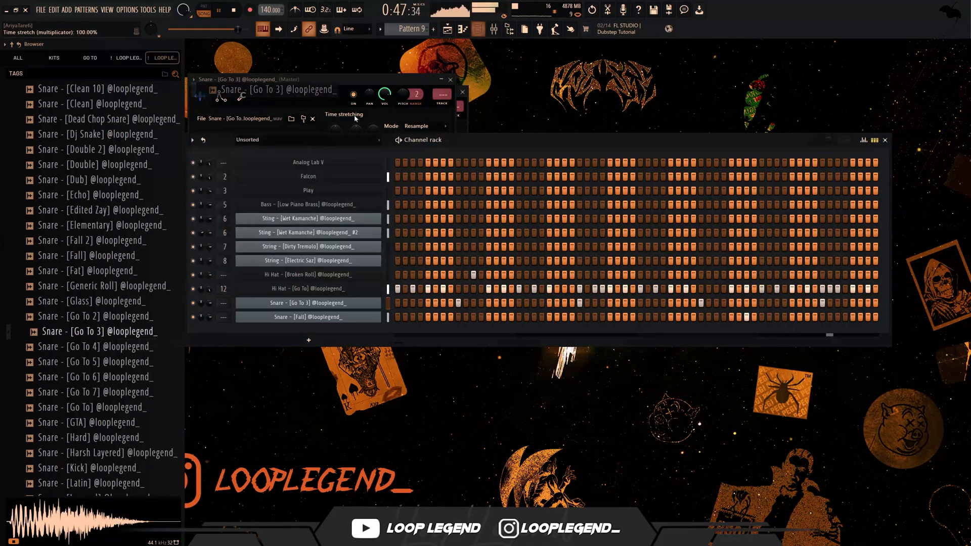
- Add Snare - [Generic Roll] as a new channel with C5 hits on step 15 of bar 1 and step 11 of bar 2
key(F7)
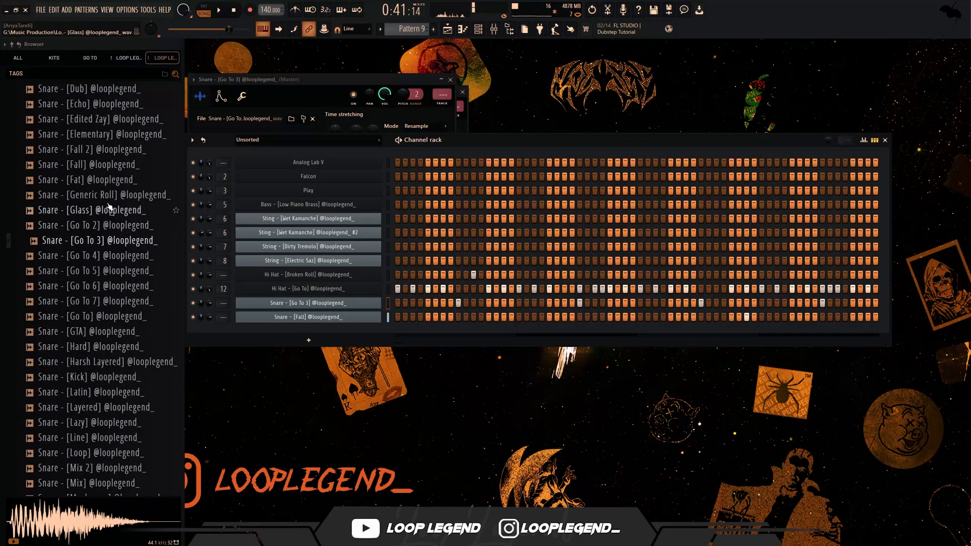
drag(102, 195, 539, 332)
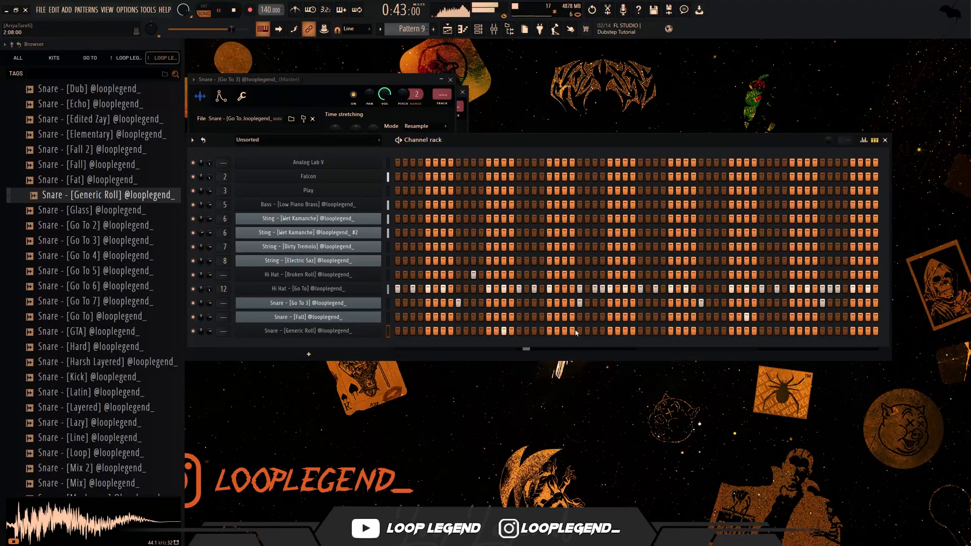
key(F7)
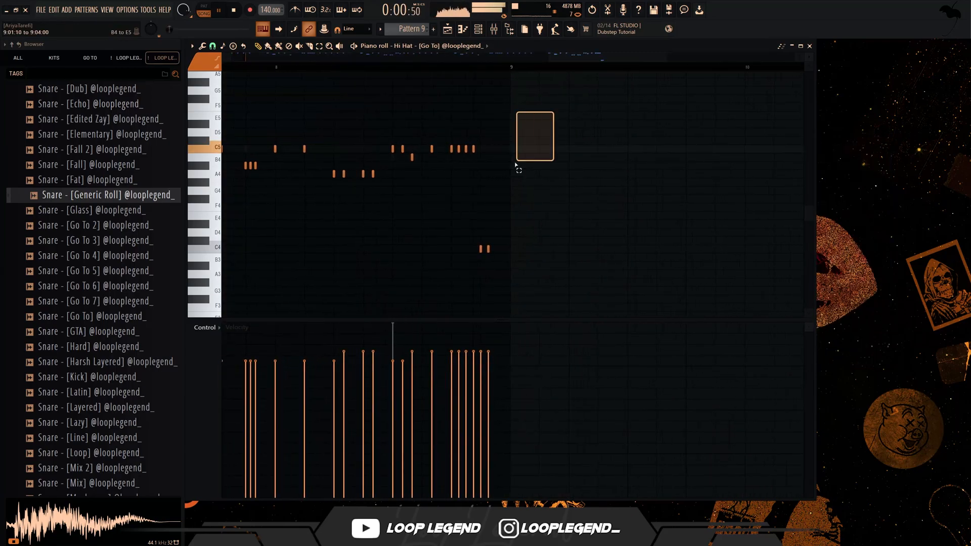
- Copy the bar 8 hi-hat notes into the Generic Roll snare's piano roll and remove the first two C5 hits
drag(516, 164, 263, 310)
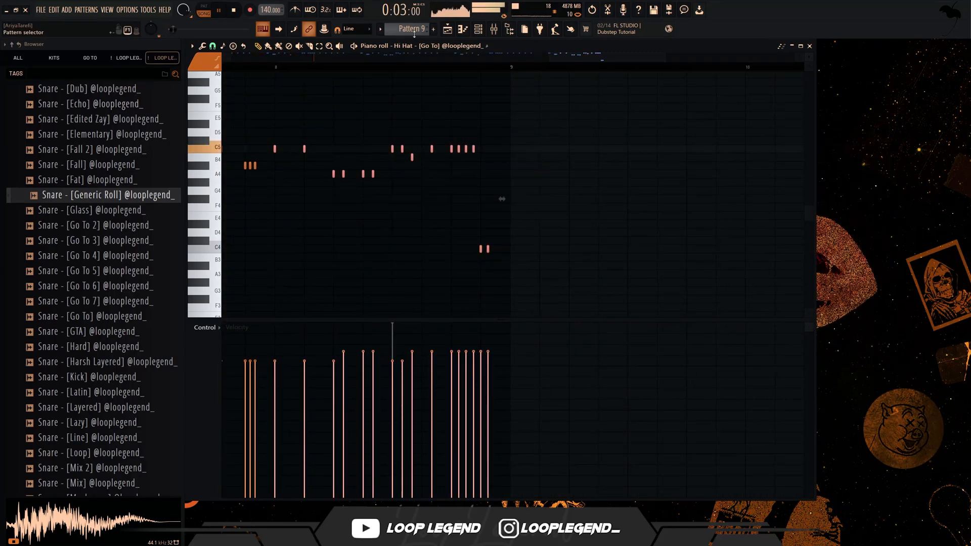
scroll(418, 48, down, 1)
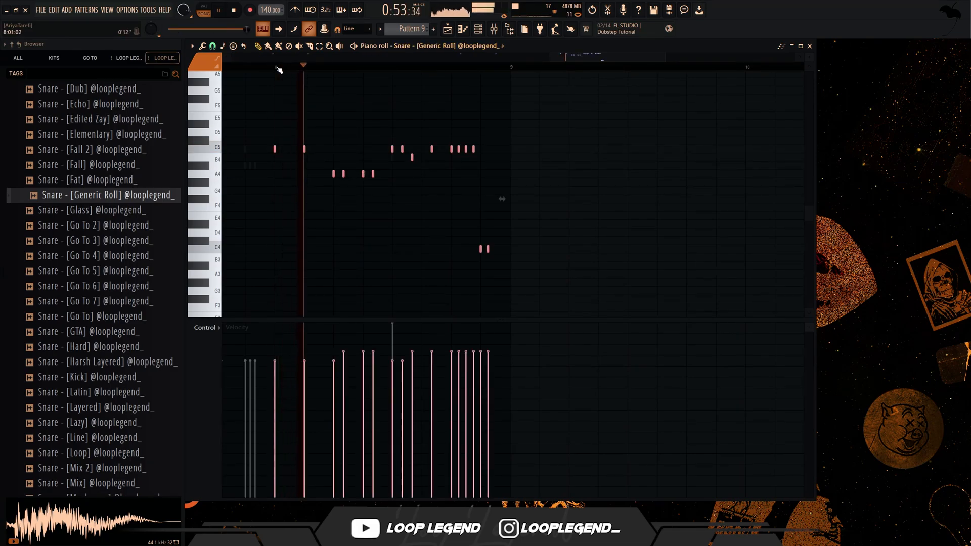
drag(329, 123, 268, 198)
key(ctrl+x)
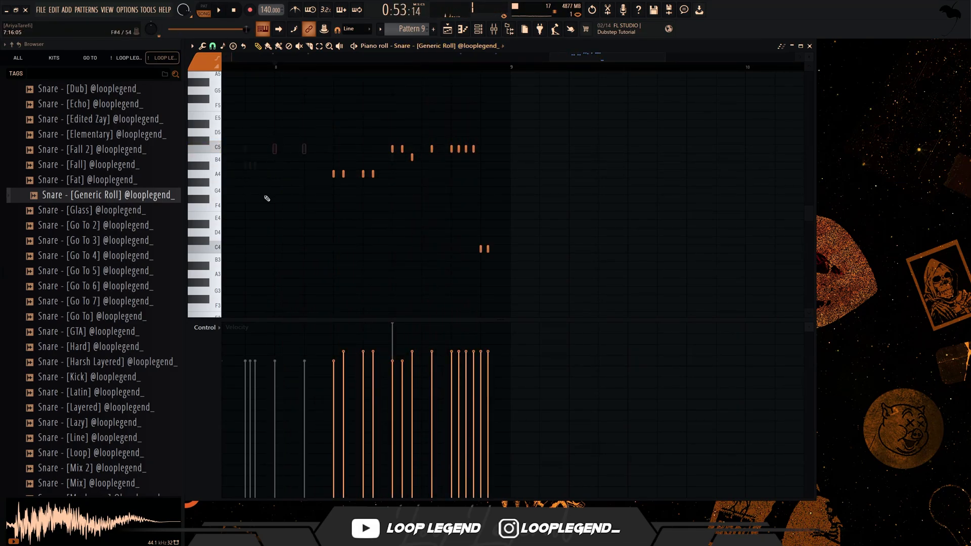
- Try removing the A4 hits from the Generic Roll snare in bar 8
key(space)
drag(271, 260, 391, 172)
key(ctrl+x)
key(ctrl+z)
key(space)
- Raise the remaining bar 8 Generic Roll hits to full velocity and transpose them up one octave
drag(310, 216, 616, 94)
drag(626, 78, 316, 268)
key(ctrl+c)
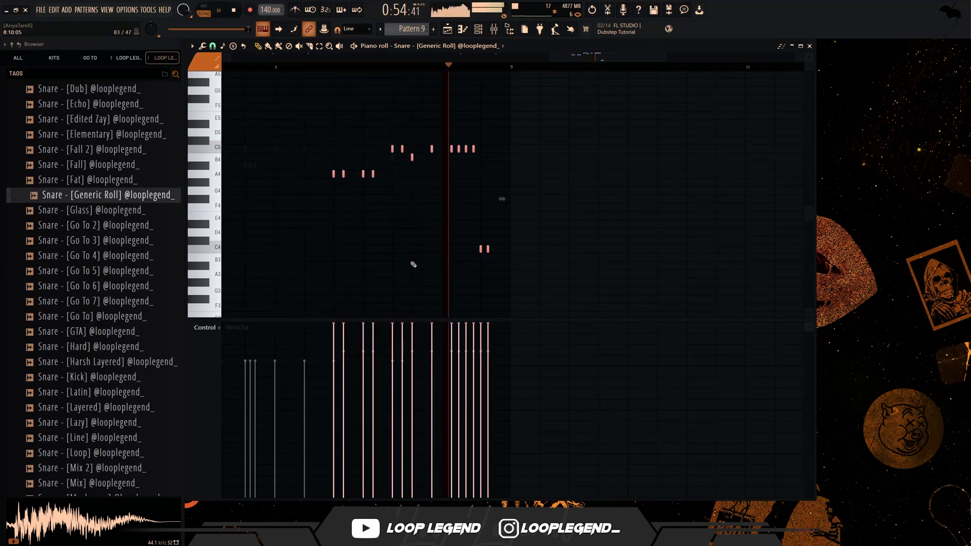
scroll(498, 265, down, 4)
key(ctrl+Up)
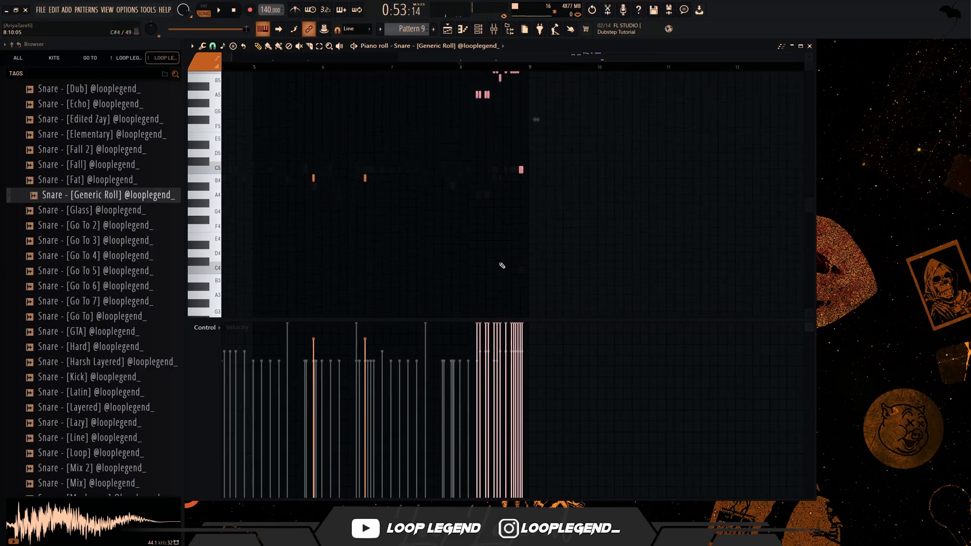
key(space)
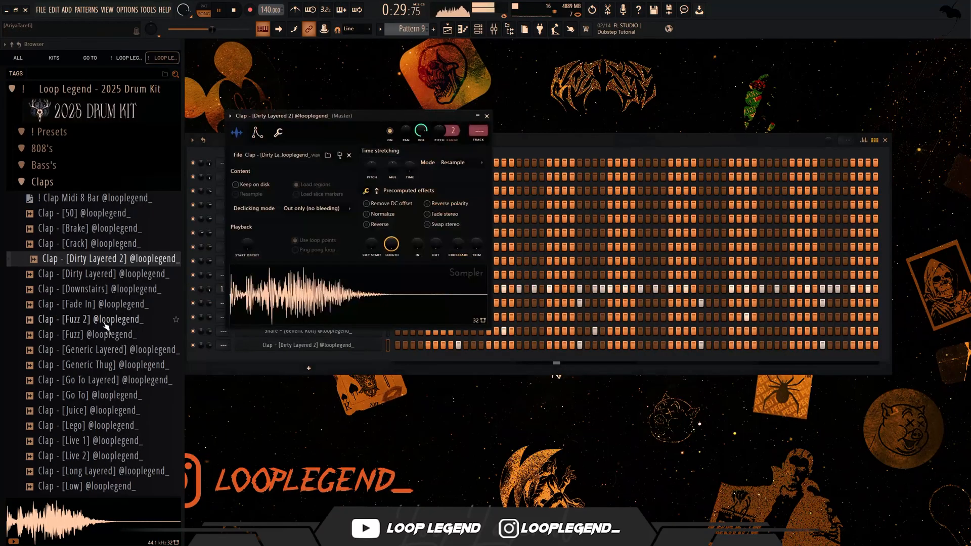
- Replace the Dirty Layered 2 clap with Clap - [Generic Layered]
click(342, 345)
click(113, 365)
click(112, 354)
drag(117, 361, 322, 125)
drag(172, 350, 247, 311)
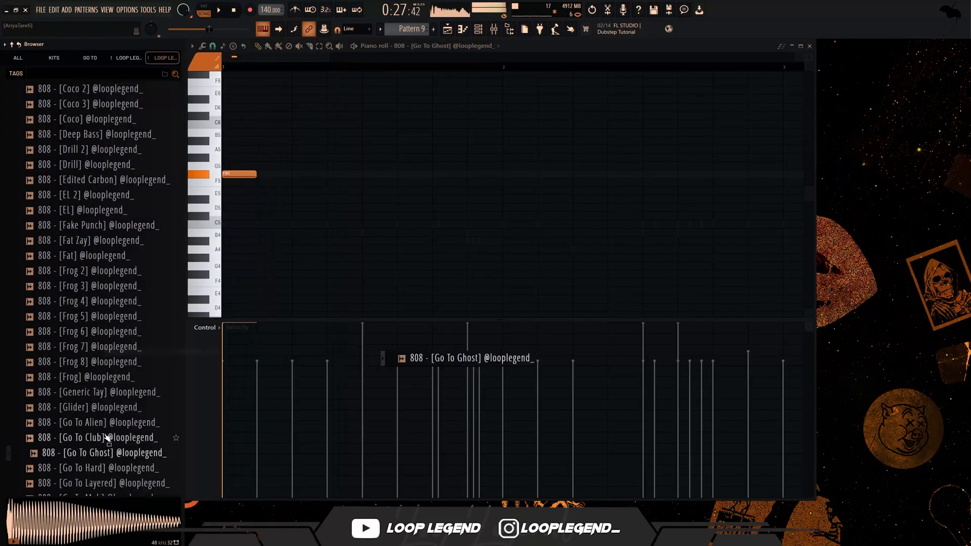
- Try 808 - [Go To Hard] and 808 - [Go To Layered] in the 808 channel
key(Up)
key(Up)
click(110, 468)
click(116, 483)
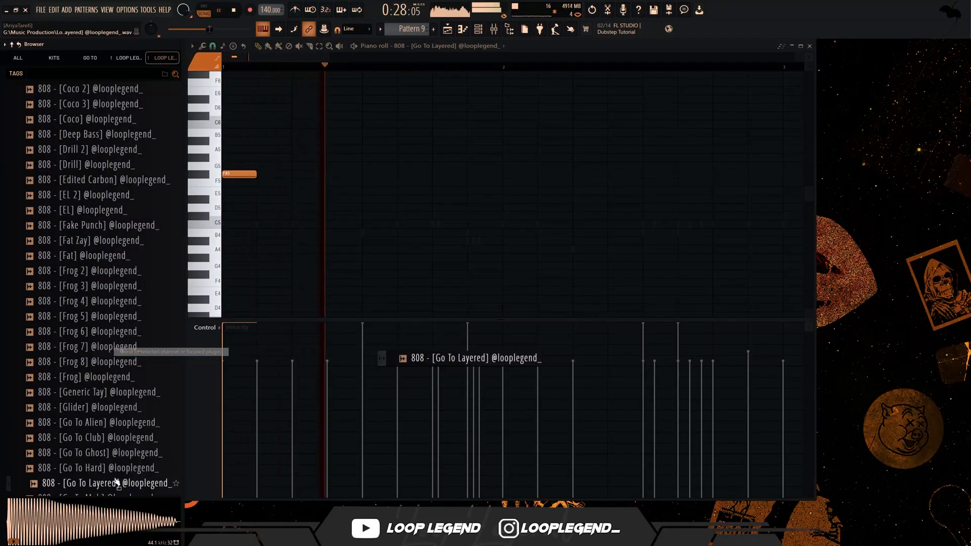
- Try 808 - [Go To Mob] and 808 - [Go To SpiLex] in the 808 channel, playing each with the pattern
scroll(97, 399, down, 4)
key(space)
right_click(99, 316)
click(105, 319)
key(space)
key(space)
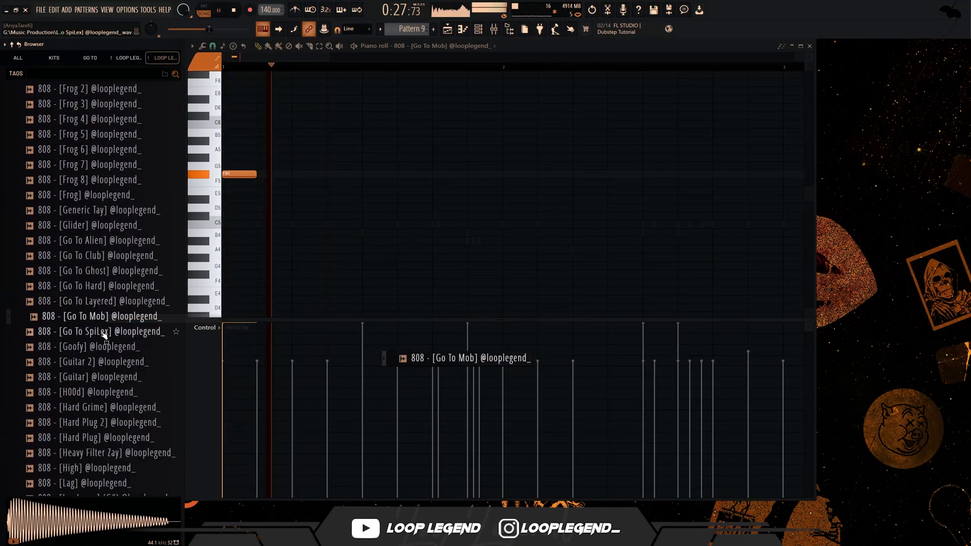
right_click(102, 332)
click(107, 336)
key(space)
key(space)
- Load 808 - [Go To Layered] into the 808 channel and play it with the beat
key(space)
right_click(119, 302)
click(123, 305)
key(space)
key(space)
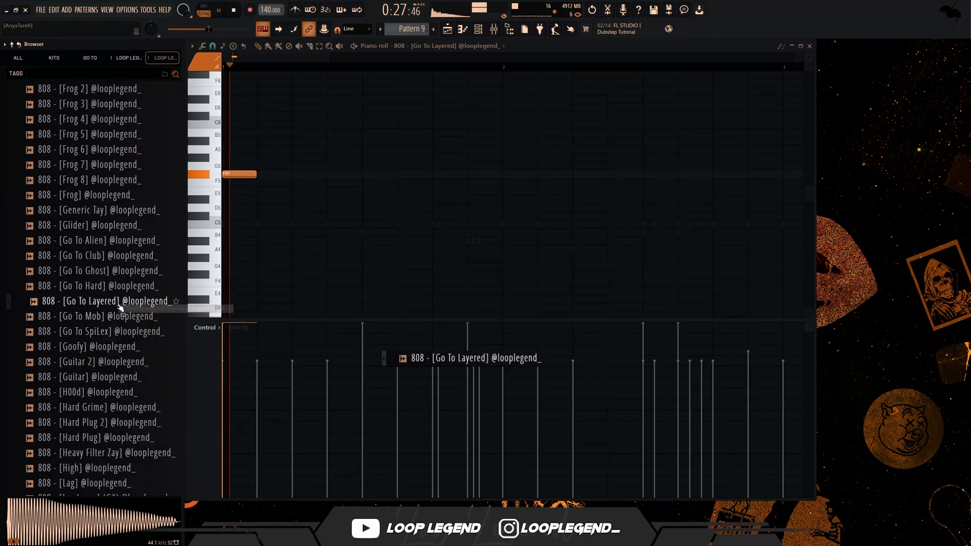
key(space)
key(space)
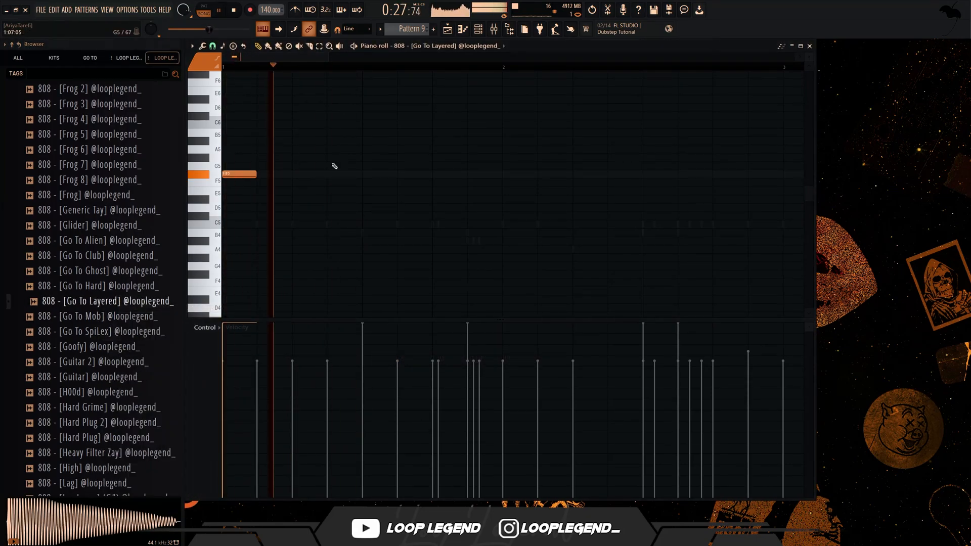
- Add half-beat F#5 808 notes on beats 3, 4 and 4.5 of bar 1, with the beat 3 note at 0% velocity
click(440, 174)
click(485, 174)
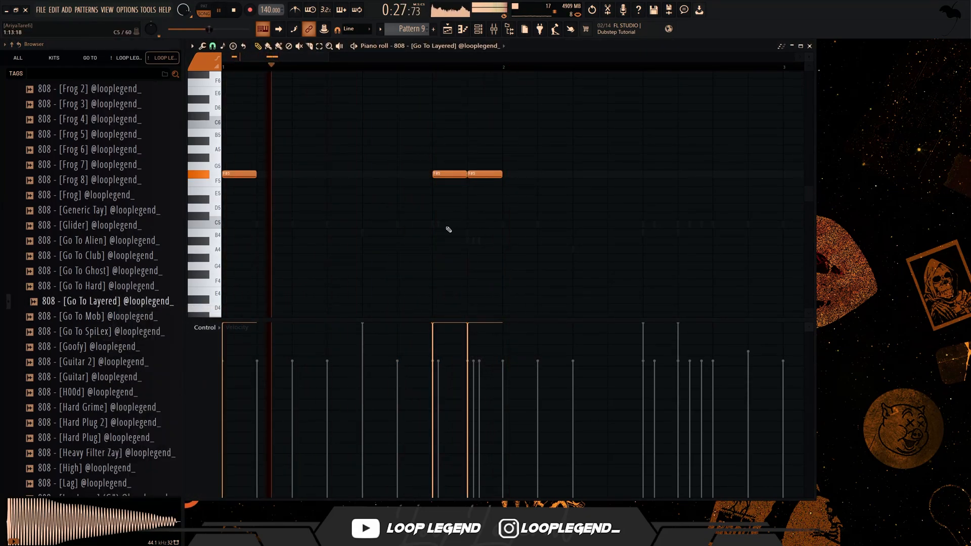
click(379, 496)
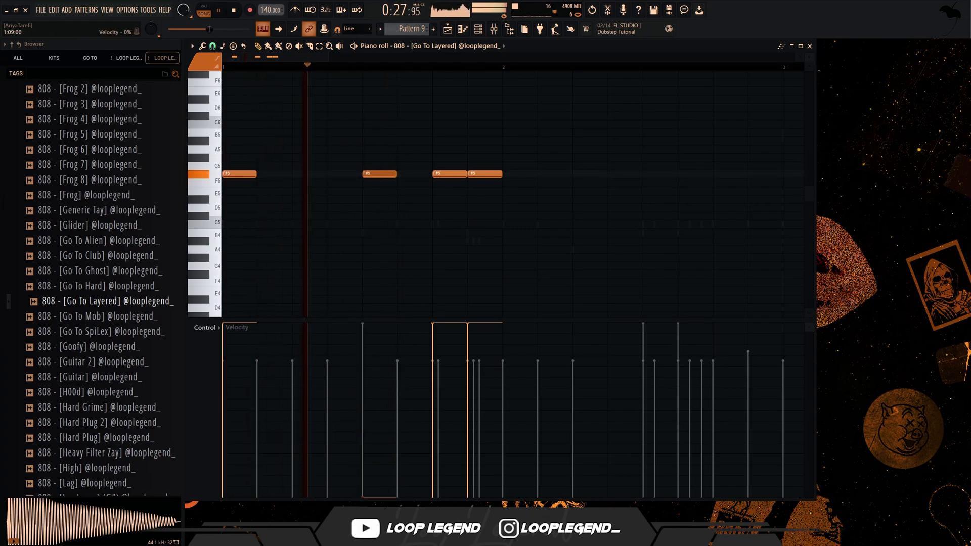
- Try raising the velocity of the beat 3 808 note in bar 1
key(F6)
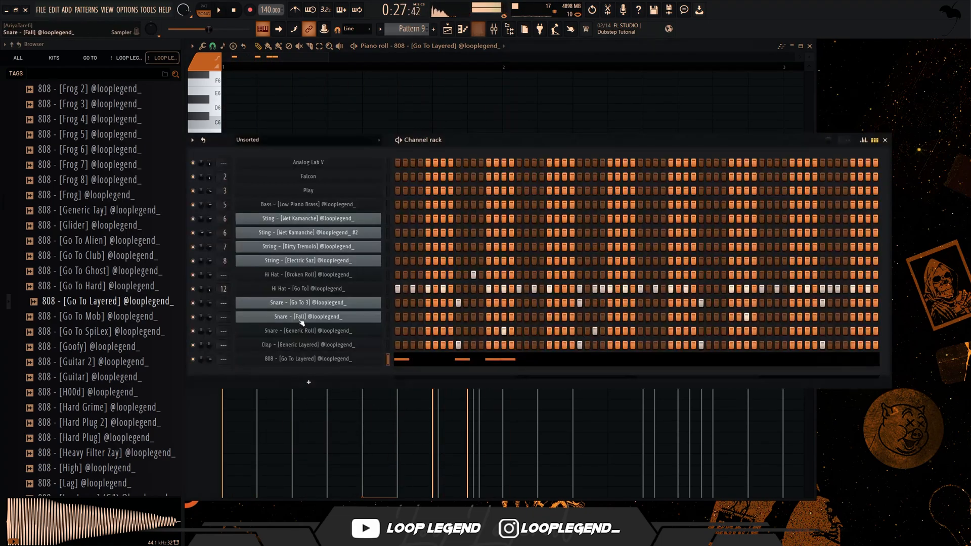
right_click(316, 360)
click(400, 358)
click(385, 419)
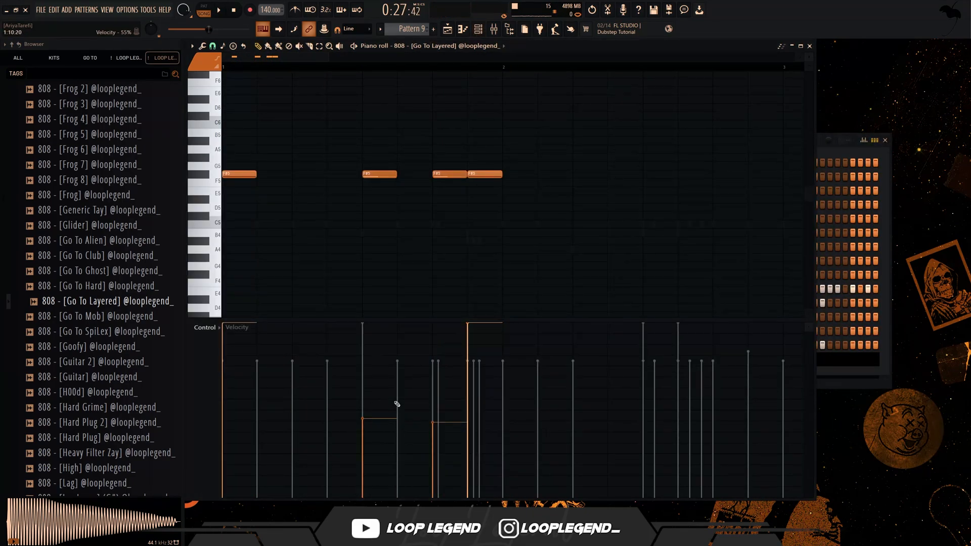
key(ctrl+z)
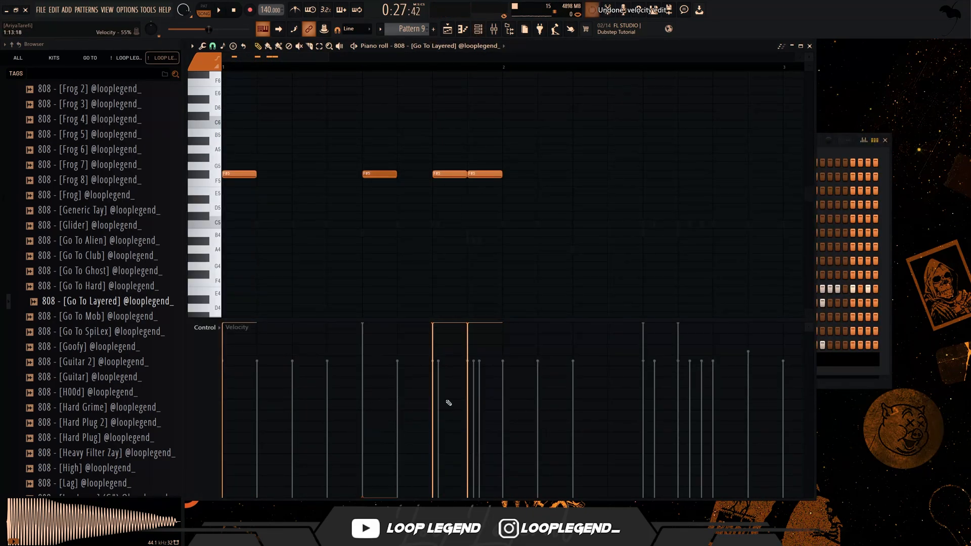
- Add a half-beat F#5 808 note on beat 2 of bar 2
key(F6)
right_click(374, 360)
click(400, 358)
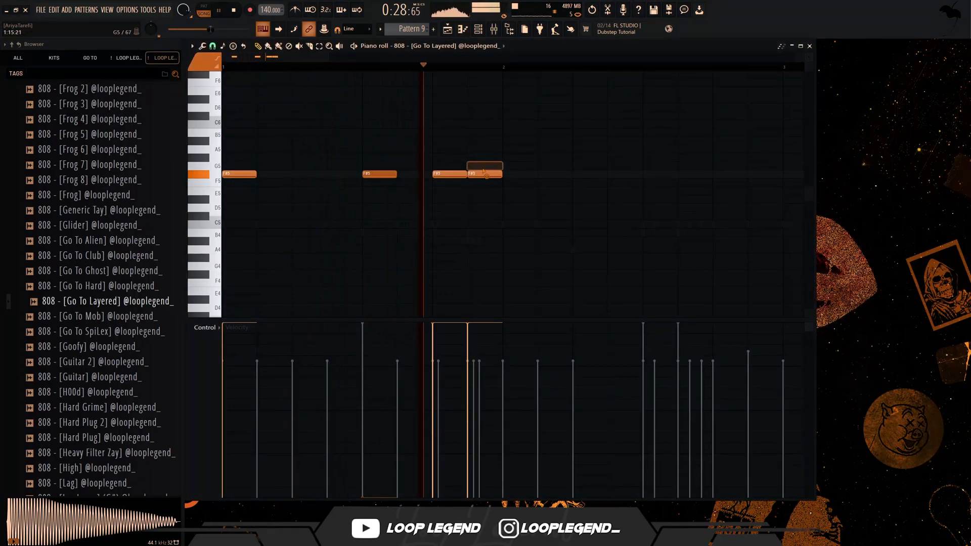
click(568, 181)
drag(568, 177, 601, 174)
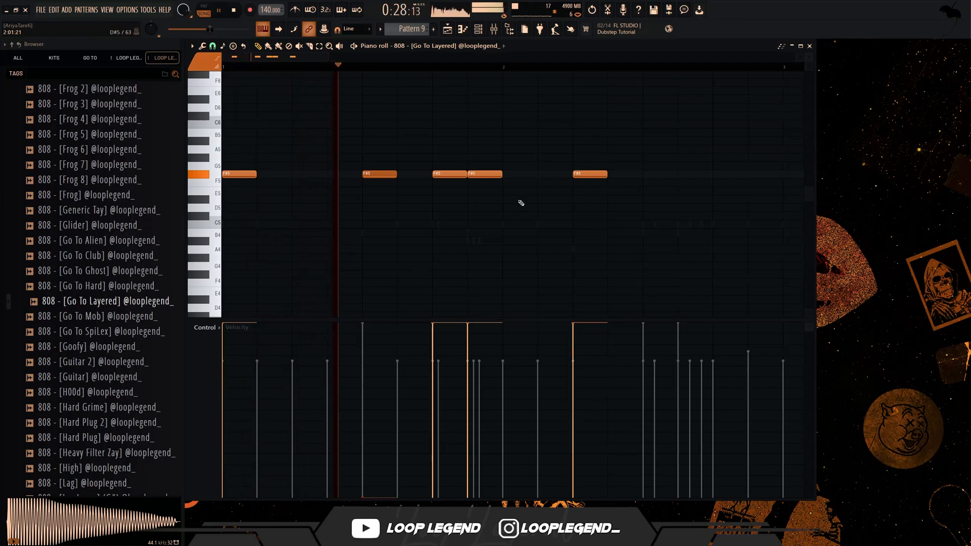
- Add a half-beat G5 808 note on beat 3.5 of bar 2 and an F#4 slide note on beat 3
scroll(429, 227, down, 2)
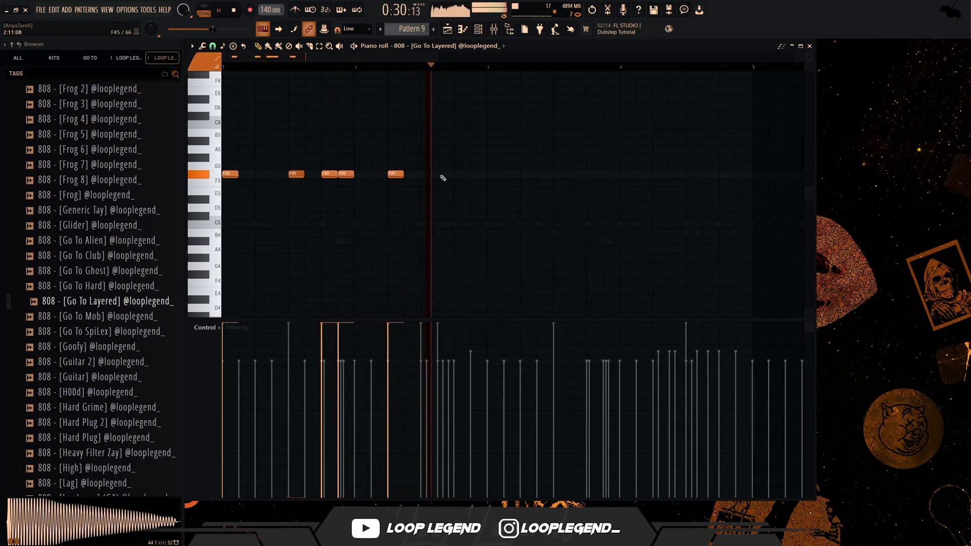
click(455, 174)
drag(456, 174, 449, 163)
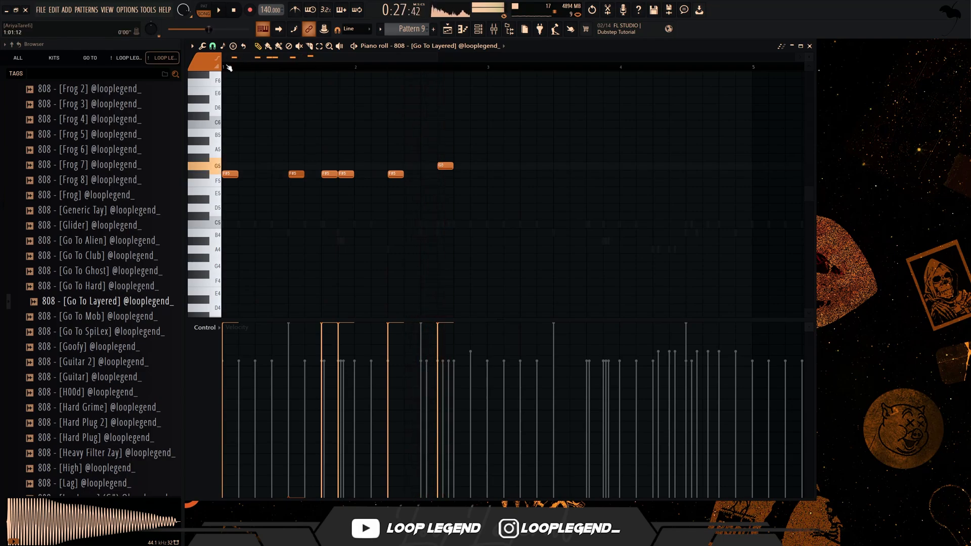
click(427, 274)
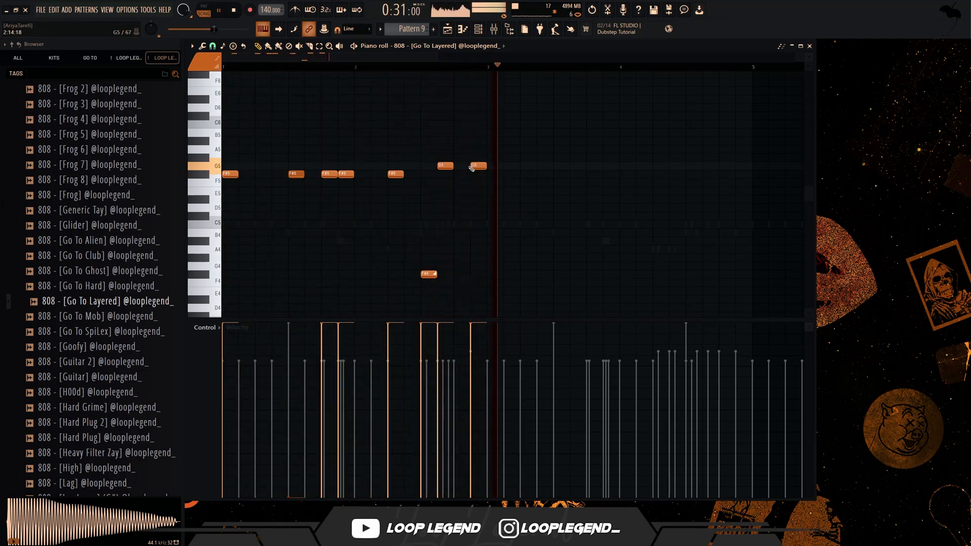
- Duplicate the two-bar 808 pattern into bars 3 and 4
key(ctrl+b)
drag(461, 174, 494, 174)
scroll(351, 217, down, 3)
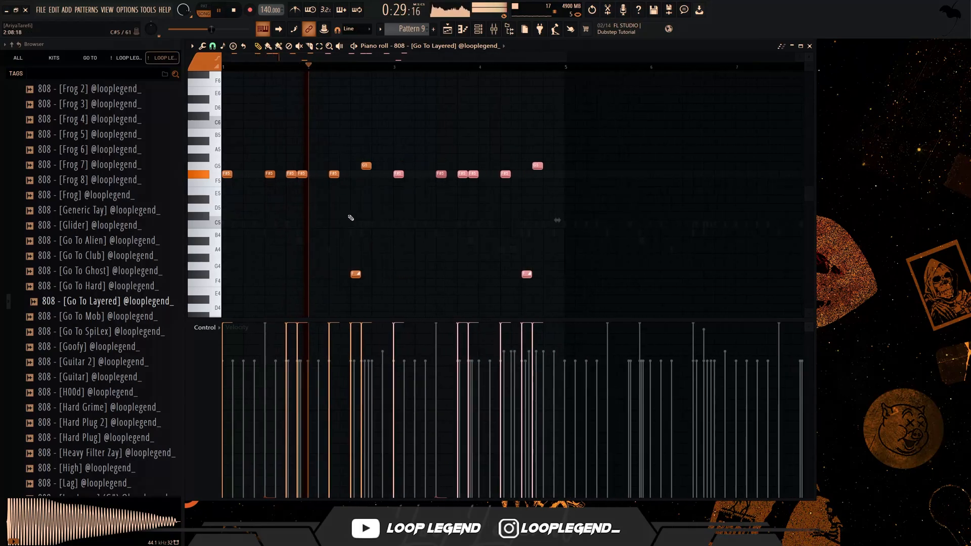
ctrl+click(392, 228)
scroll(394, 229, down, 2)
scroll(393, 228, up, 2)
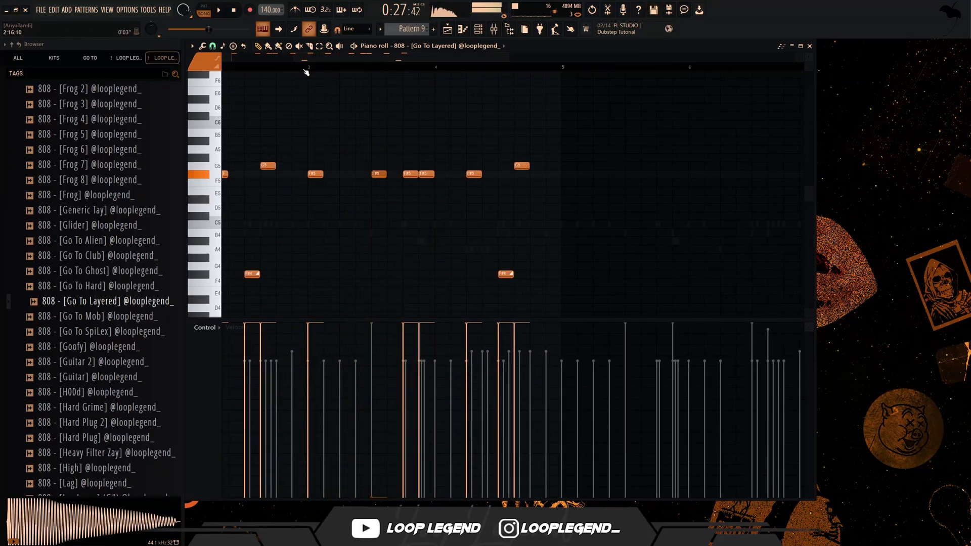
- Delete the F#5 808 note on beat 4.5 of bar 3 and add a half-beat F#5 note on beat 1.5 of bar 4
right_click(412, 174)
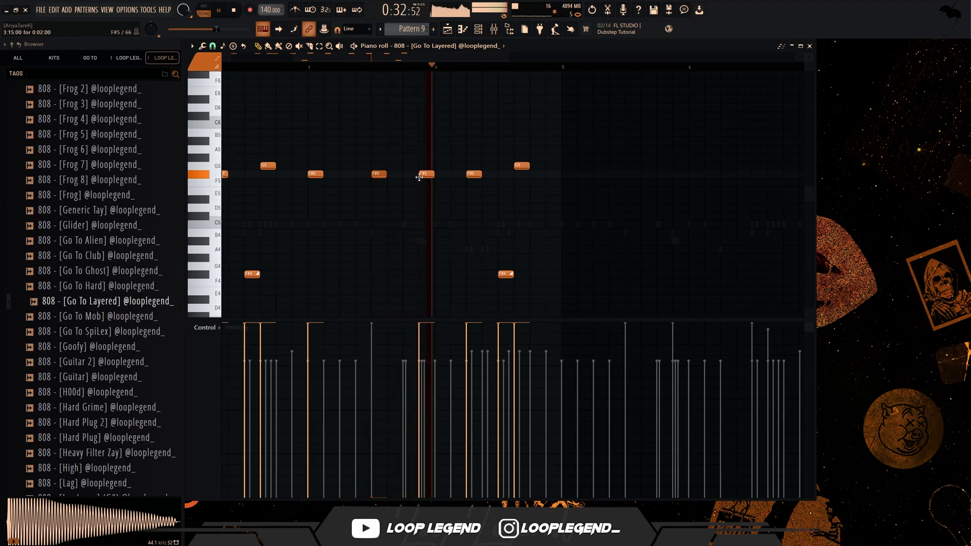
right_click(426, 174)
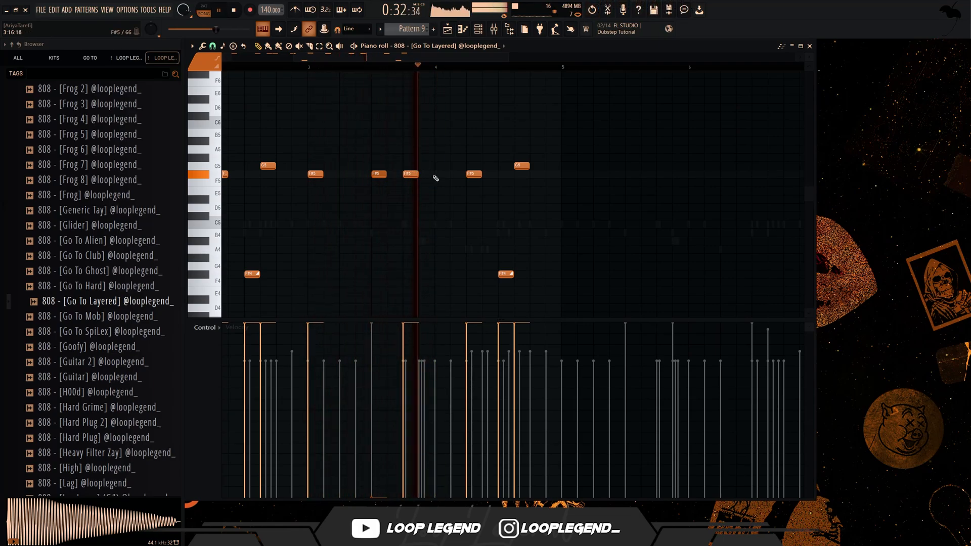
key(space)
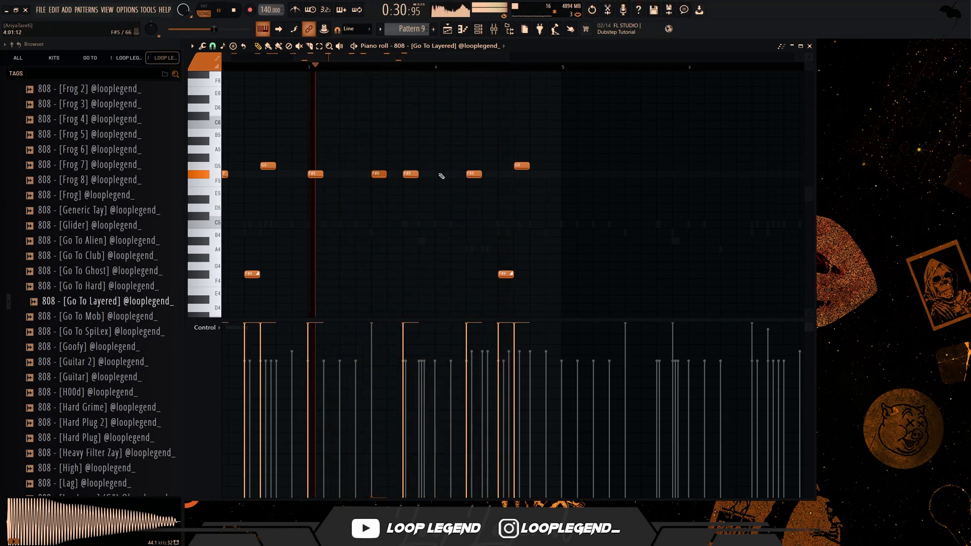
click(458, 174)
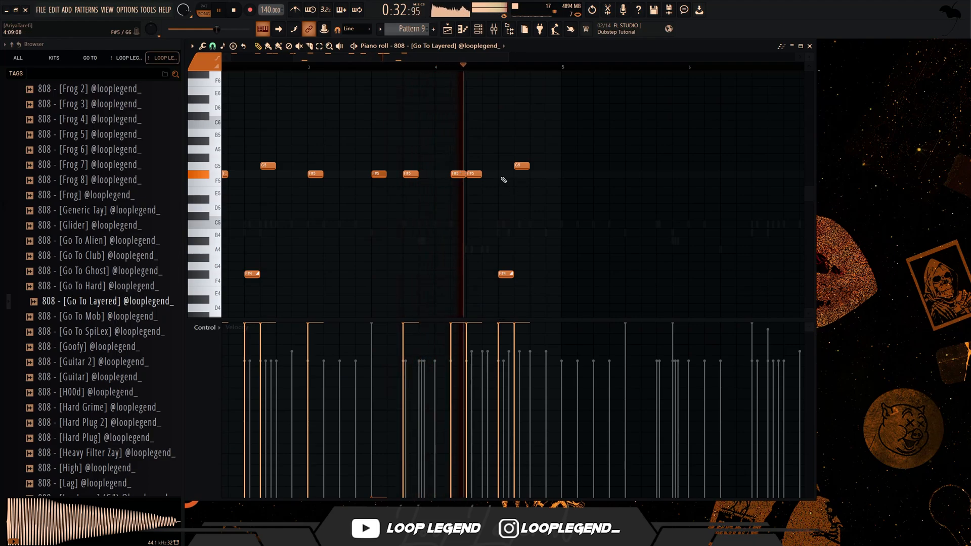
key(space)
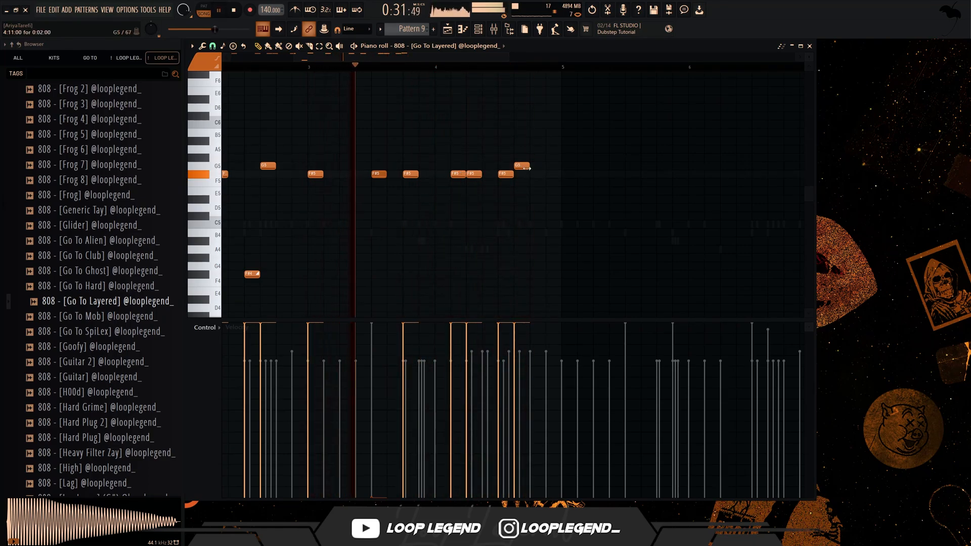
- Replace the last two 808 notes of bar 4 with half-beat G5 notes on beats 3, 4 and 4.5
drag(507, 175, 506, 167)
right_click(524, 167)
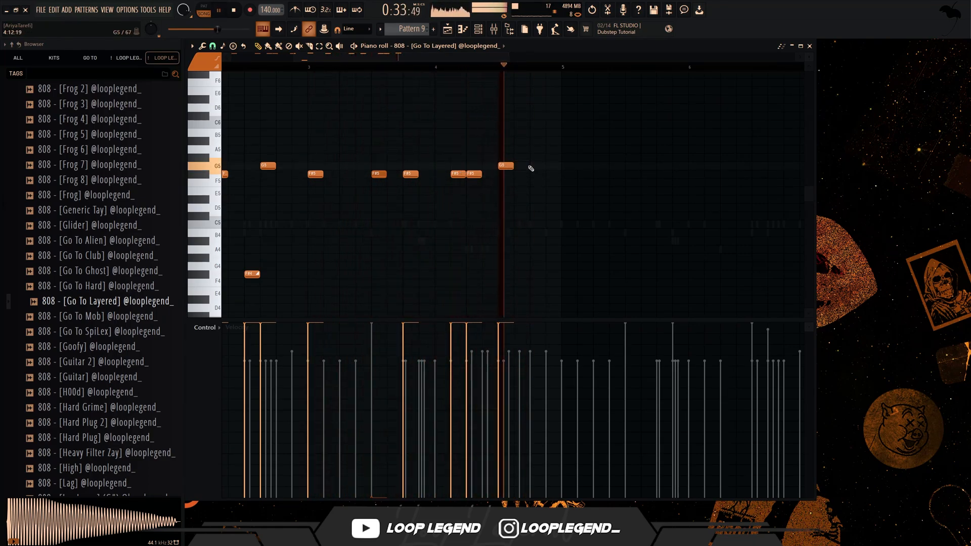
click(532, 167)
click(564, 167)
right_click(569, 167)
click(550, 167)
scroll(550, 167, up, 2)
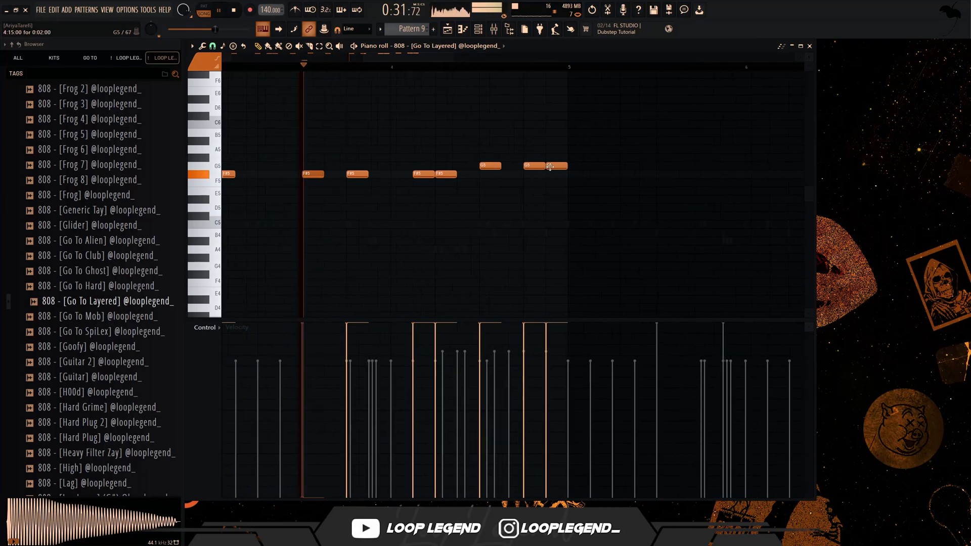
scroll(550, 167, up, 3)
- Copy the Hi Hat - [Go To] notes from beats 3 to 4.5 of bar 4 into the 808 channel's piano roll
key(space)
scroll(433, 48, up, 2)
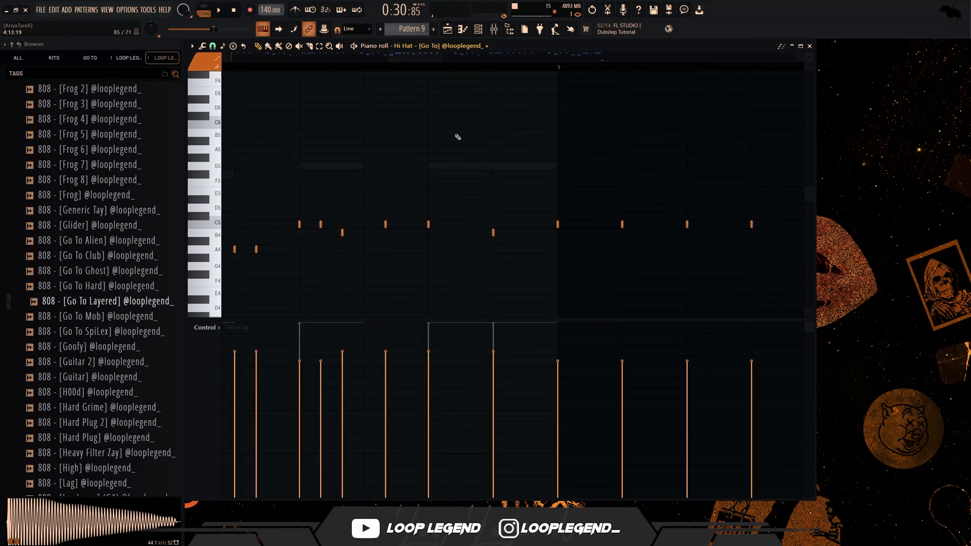
drag(523, 198, 285, 287)
scroll(437, 47, down, 2)
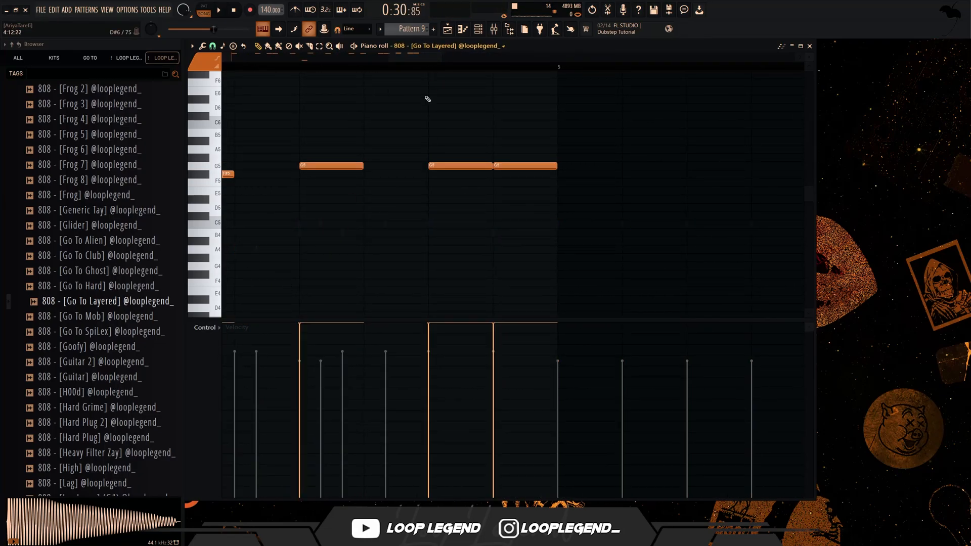
key(ctrl+z)
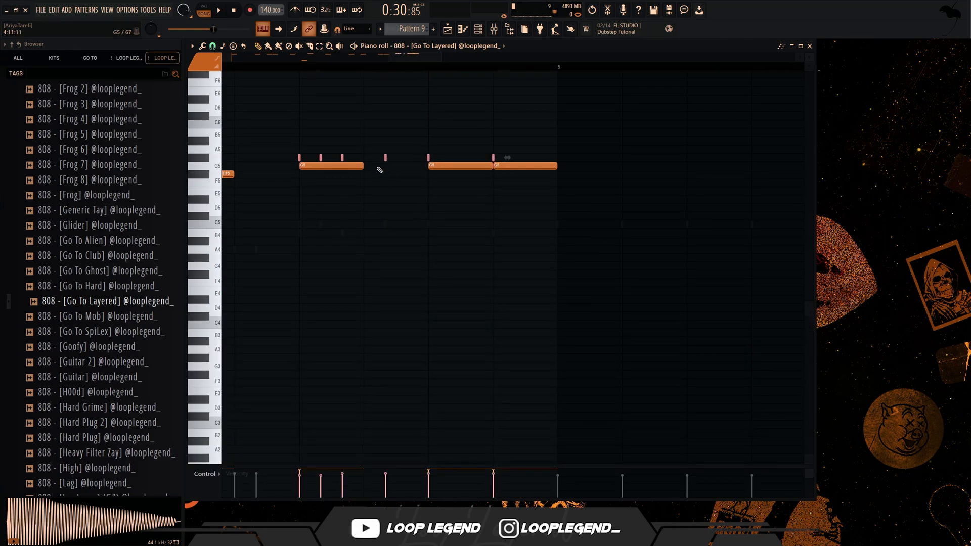
- Delete the long G5 808 notes at the end of bar 4, move the copied hi-hat rhythm to G5, and play it
drag(528, 177, 296, 128)
key(shift+Down)
key(space)
scroll(490, 191, down, 7)
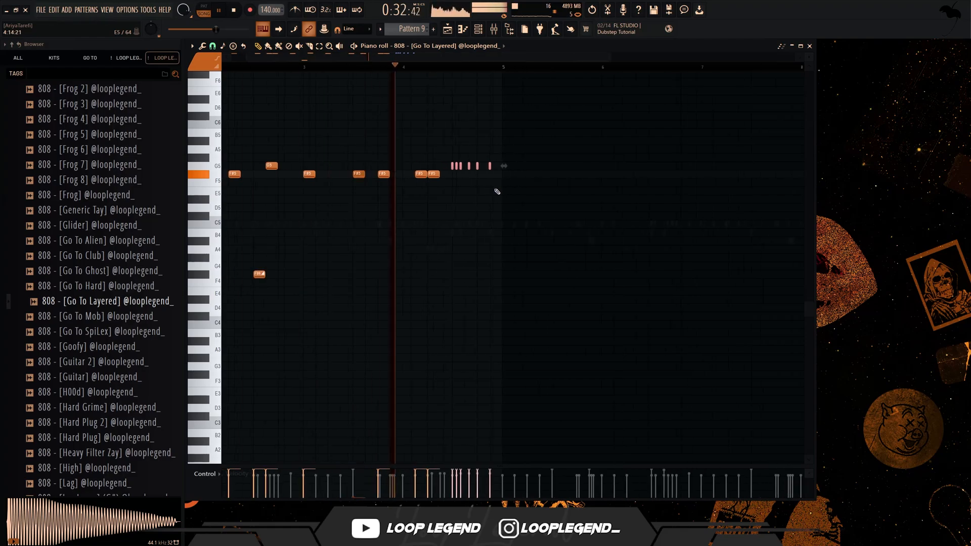
scroll(324, 152, up, 3)
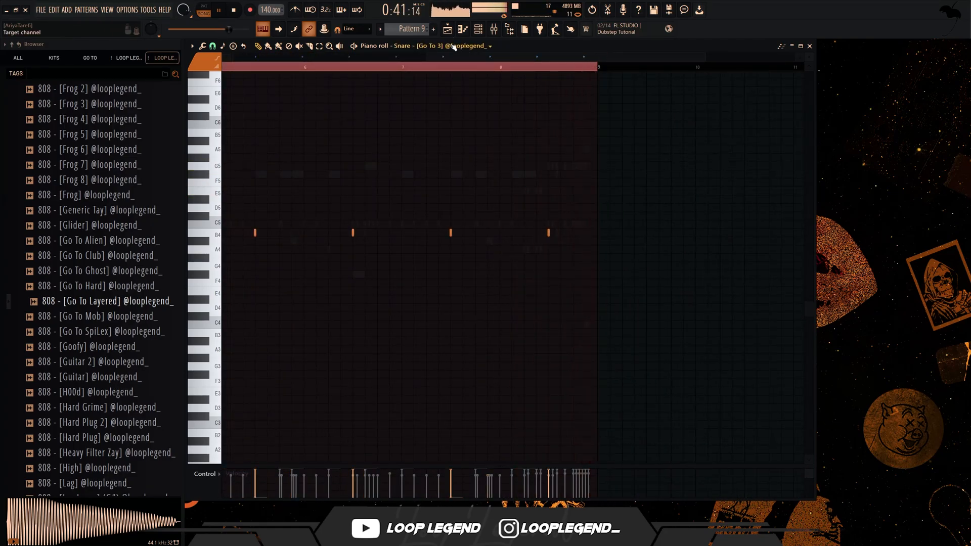
scroll(453, 47, down, 1)
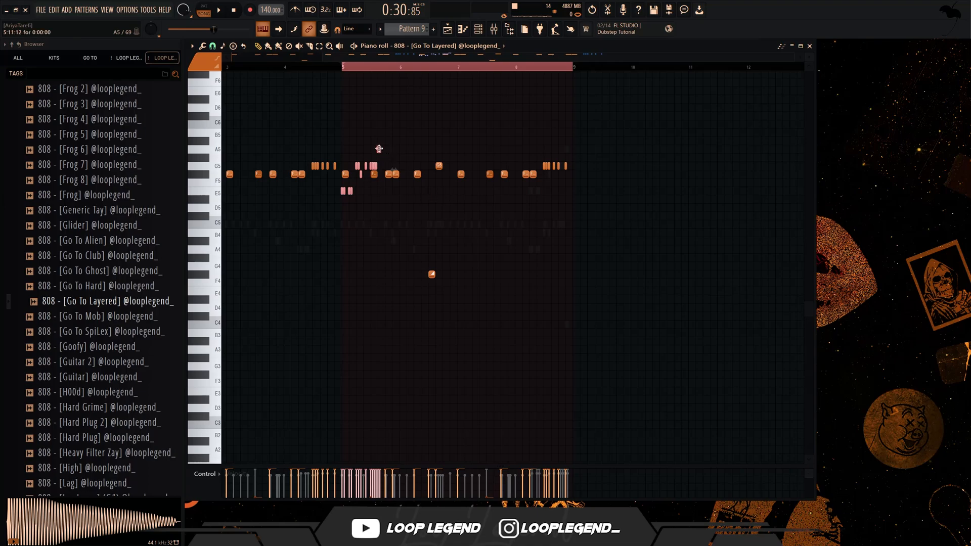
- Move the pasted hi-hat notes in the 808 piano roll from bar 5 to the end of bar 8
drag(379, 148, 603, 240)
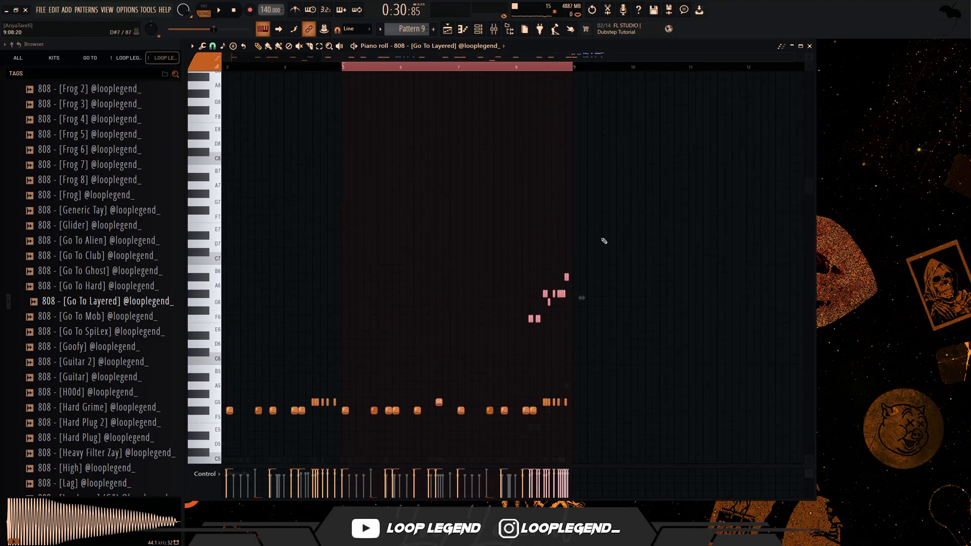
scroll(582, 250, up, 4)
scroll(543, 260, up, 2)
key(shift+Up)
scroll(506, 273, down, 8)
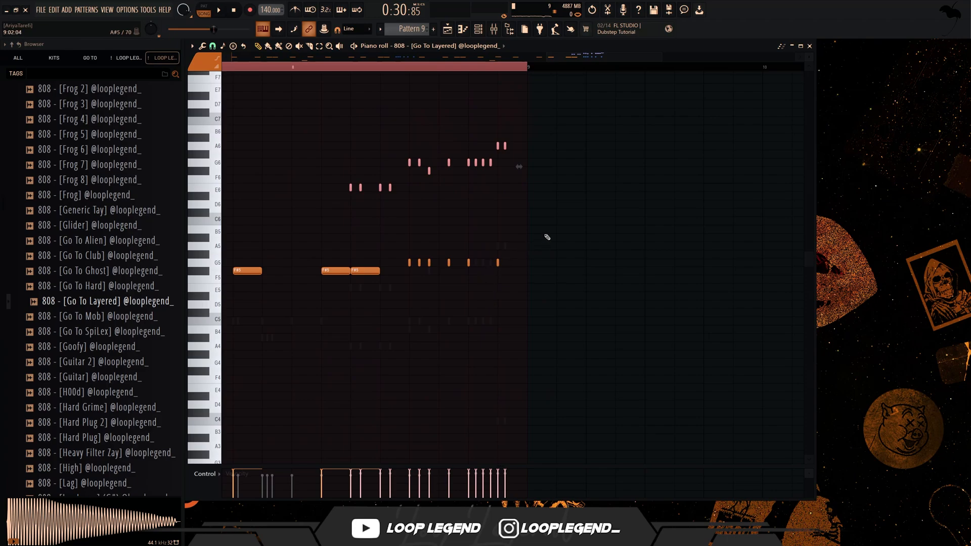
- Delete the half-beat F#5 808 note on beat 2 of bar 8 and the short G5 notes following it
drag(547, 237, 371, 303)
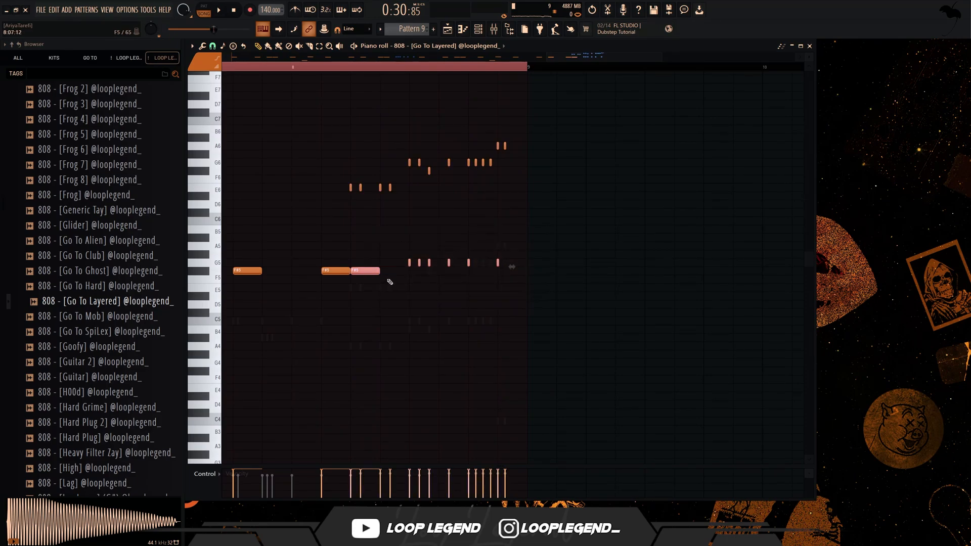
key(Delete)
scroll(340, 216, left, 1)
- Limit the pasted roll notes in bar 8 to F#5 and raise those from beat 3 onward to G5
drag(390, 206, 666, 55)
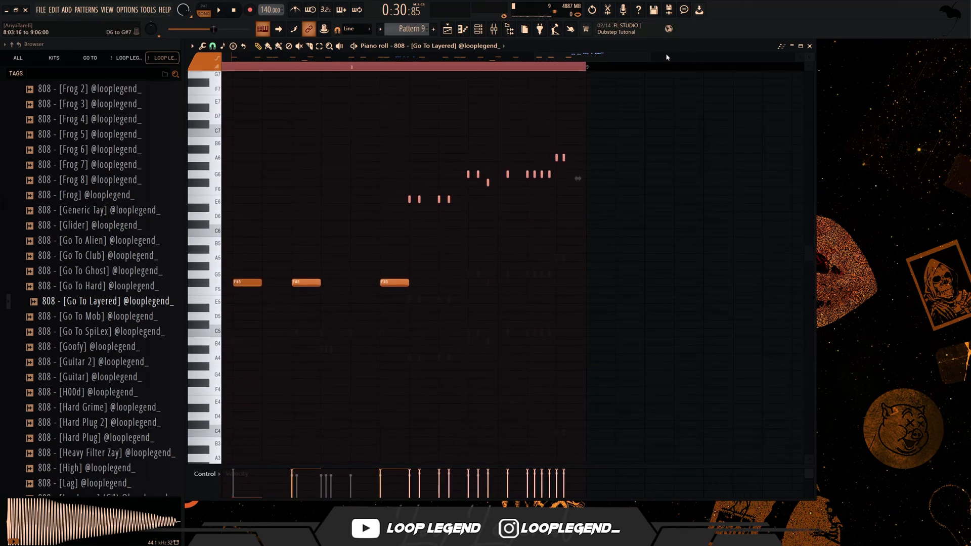
key(alt+k)
key(Return)
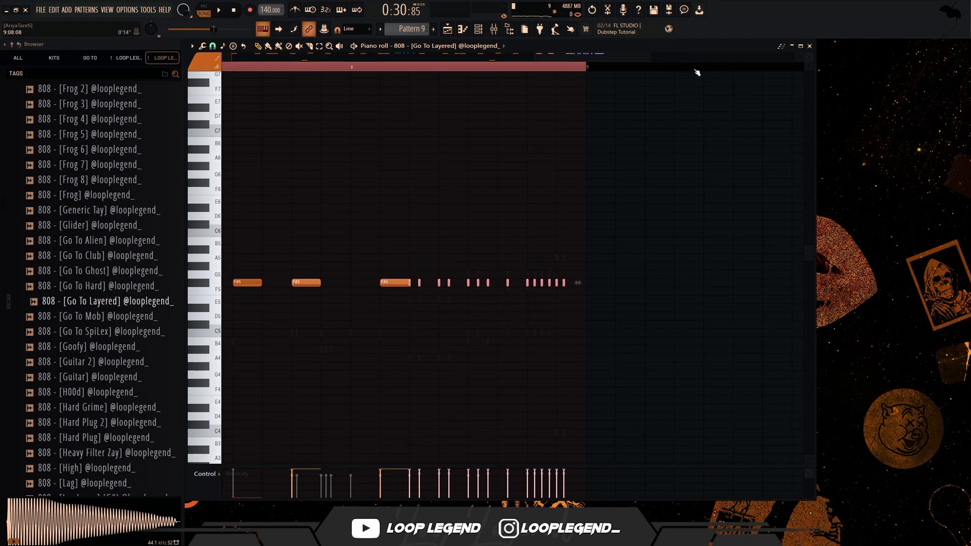
drag(707, 195, 460, 324)
key(shift+Up)
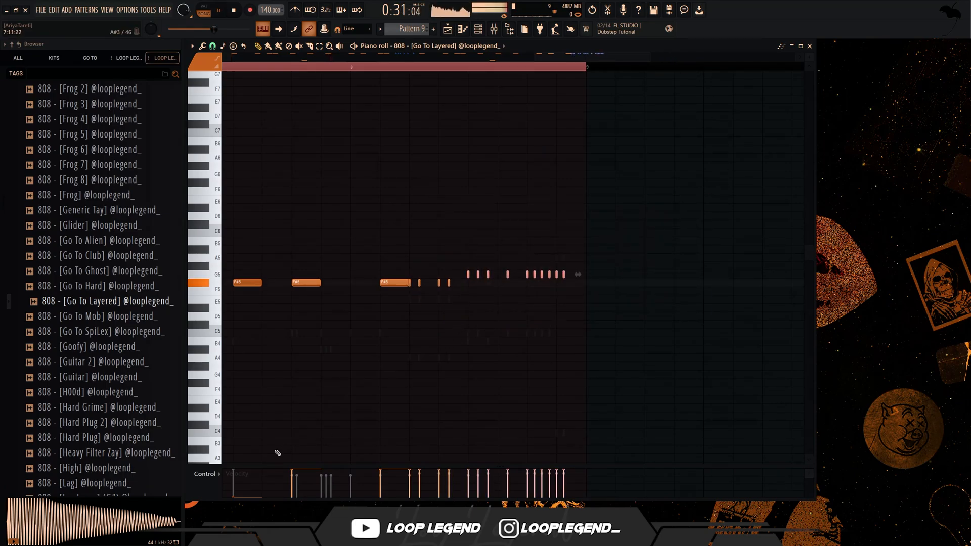
scroll(443, 121, down, 3)
click(397, 66)
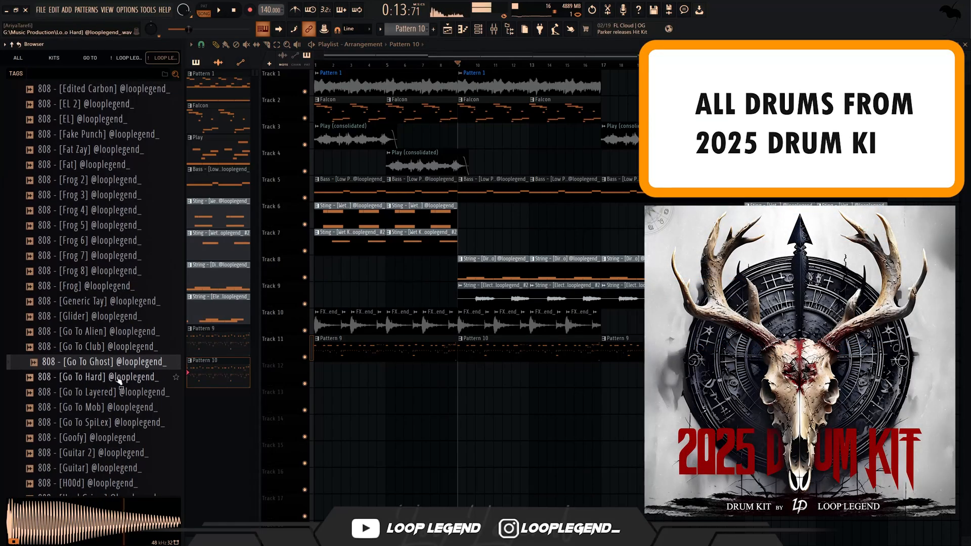
- Audition the 808 samples from 808 - [Go To Hard] down to 808 - [Guitar] for Pattern 10
click(118, 379)
click(114, 411)
click(112, 427)
click(107, 441)
click(103, 457)
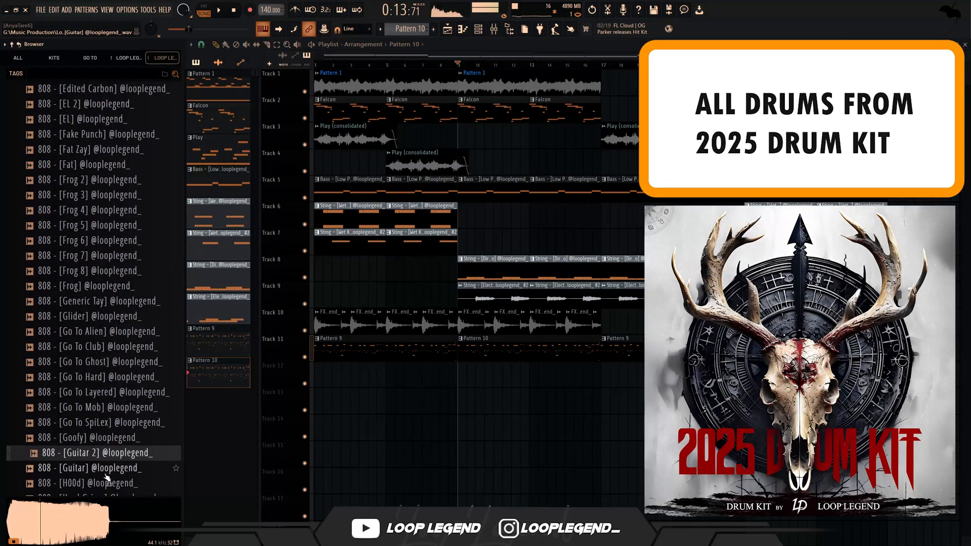
click(105, 473)
- Open 808 - [Guitar] in a new channel and move the 808 - [Old Dist] notes of Pattern 10 into it
right_click(104, 474)
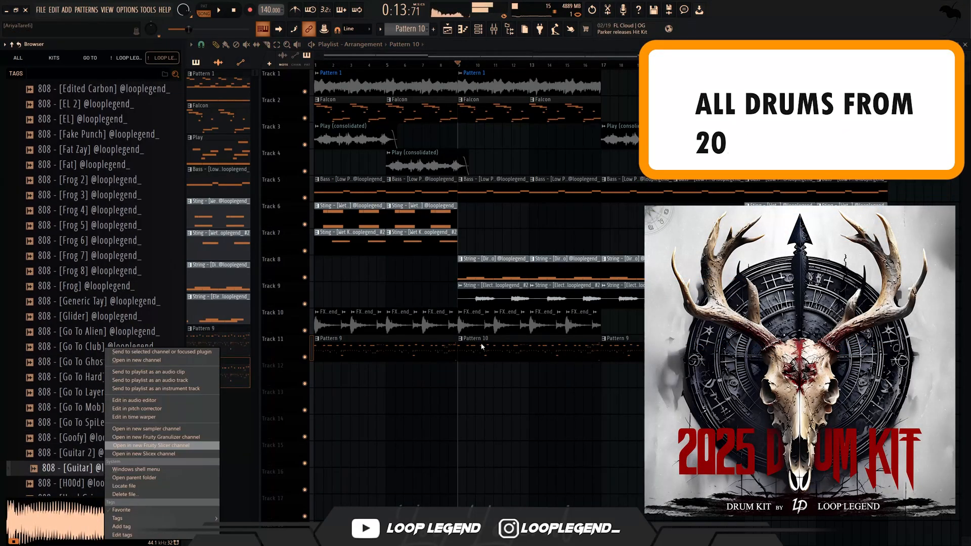
key(o)
key(F6)
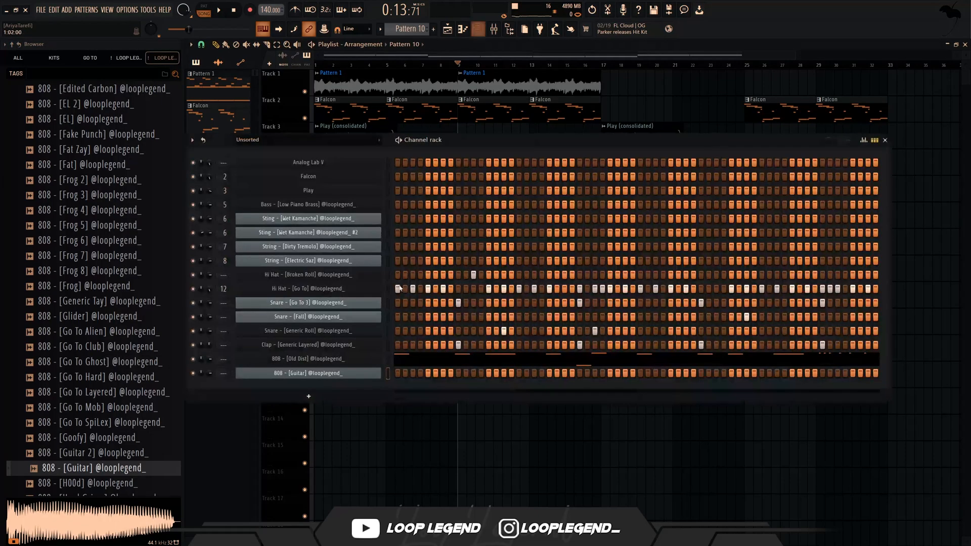
key(ctrl+x)
click(388, 373)
key(ctrl+v)
- Make the 808 - [Guitar] channel cut itself, using cut group 11 by 11
click(334, 372)
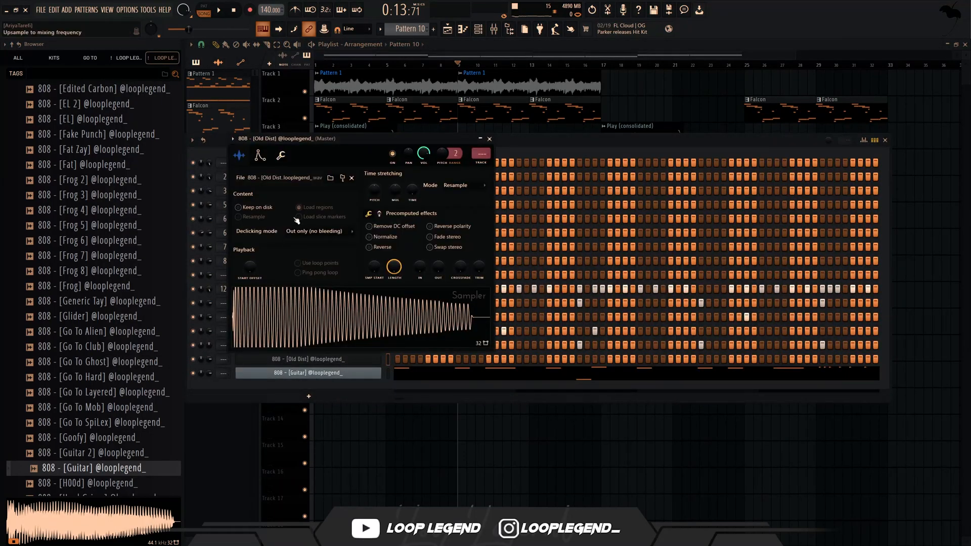
click(279, 156)
click(317, 372)
click(317, 372)
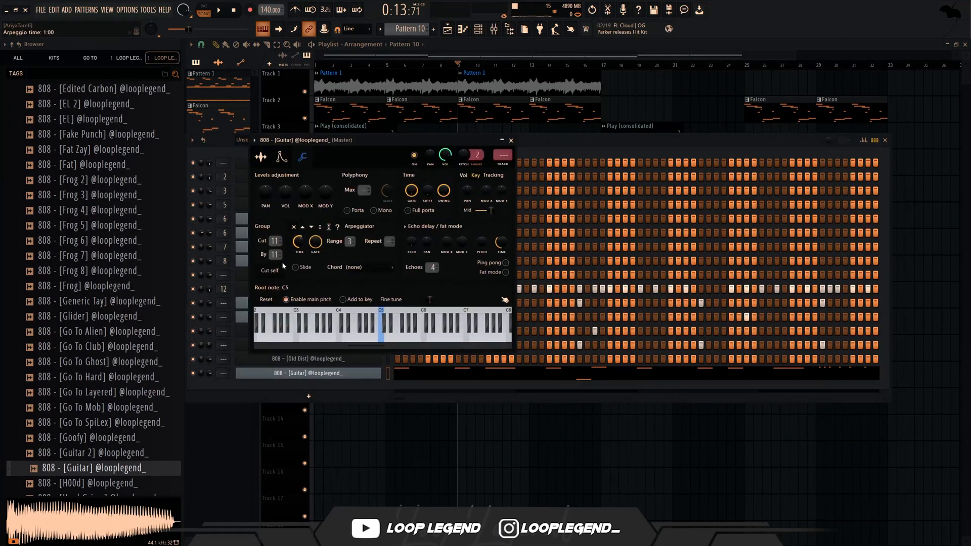
click(331, 373)
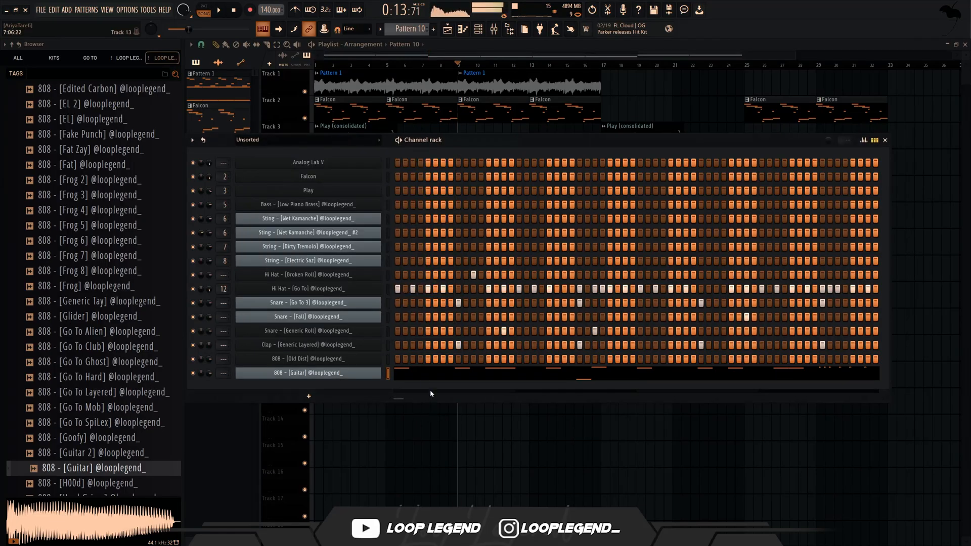
click(362, 375)
- In Pattern 10's 808 - [Guitar], raise the notes on beats 4 and 4.5 of bar 1 to G5 and lower bar 2's beat 2 note to E5
key(F7)
key(l)
key(space)
drag(289, 241, 384, 238)
key(shift+Up)
key(shift+Down)
key(shift+Down)
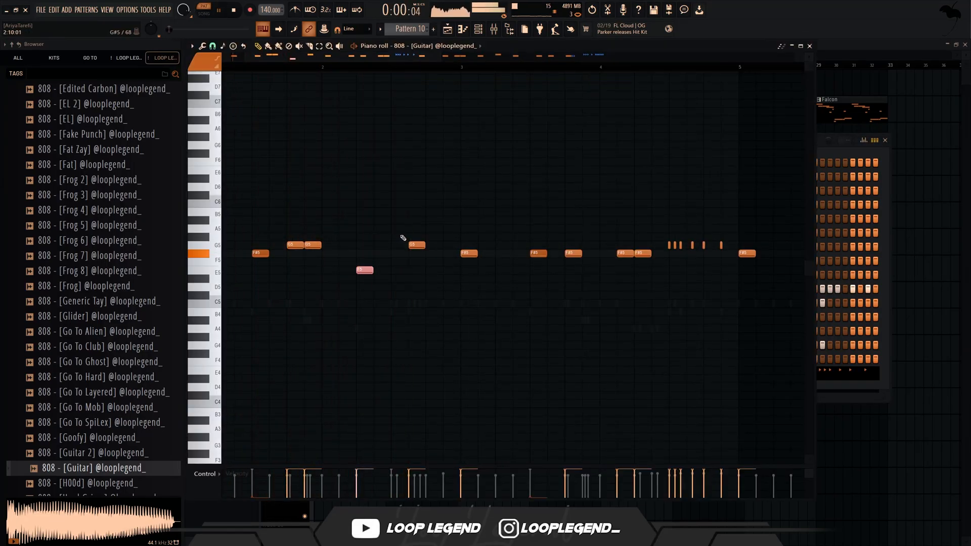
- Add a half-beat F#5 note on beat 3 of bar 2 in 808 - [Guitar] and make it a slide note
click(216, 66)
key(space)
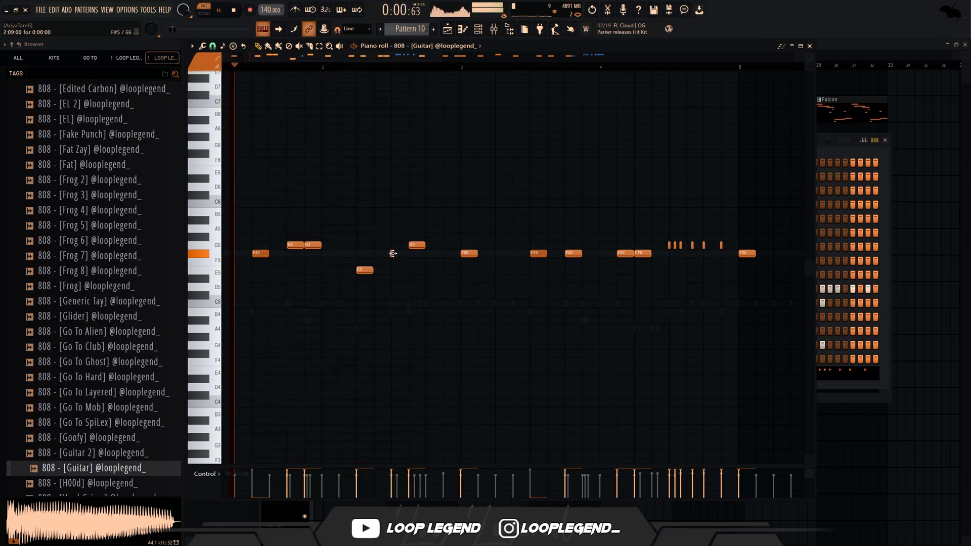
drag(392, 254, 407, 254)
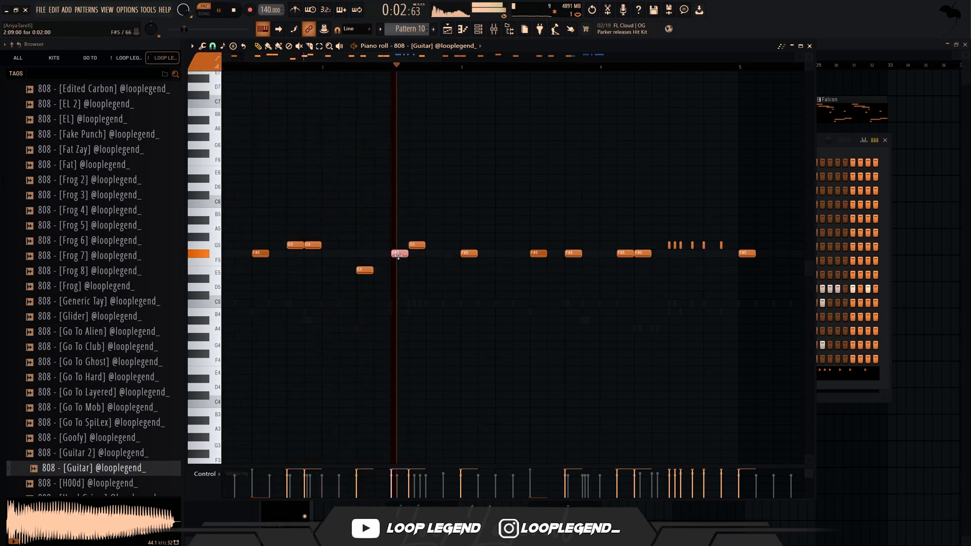
double_click(397, 256)
click(436, 261)
key(Return)
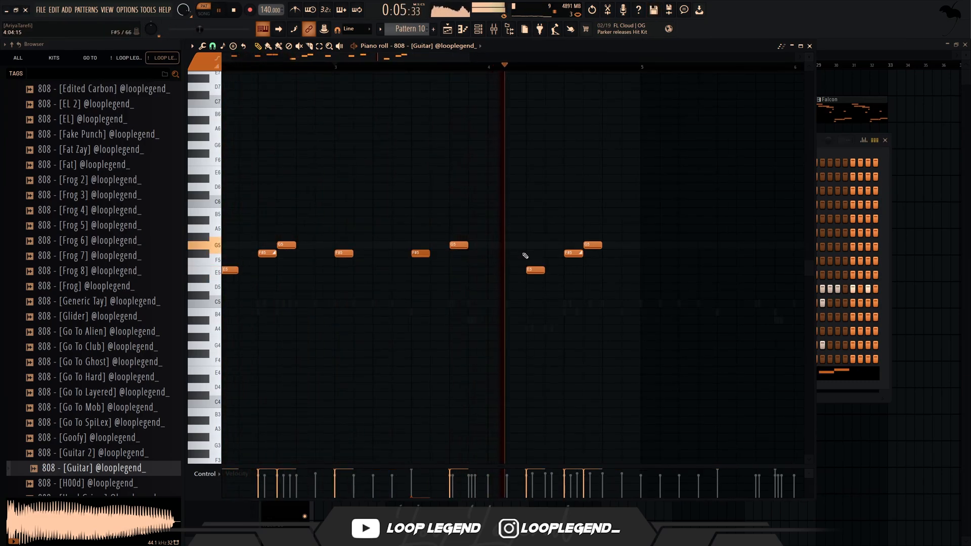
- End bar 4 of Pattern 10's 808 - [Guitar] with half-beat notes G5, sliding E5, F#5 and G5, starting on beat 3
click(511, 246)
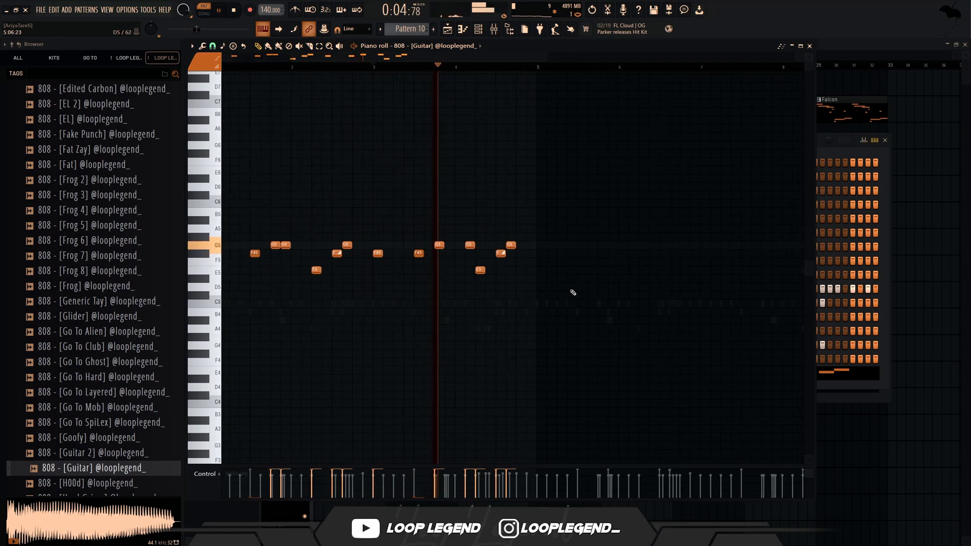
scroll(390, 277, up, 2)
key(space)
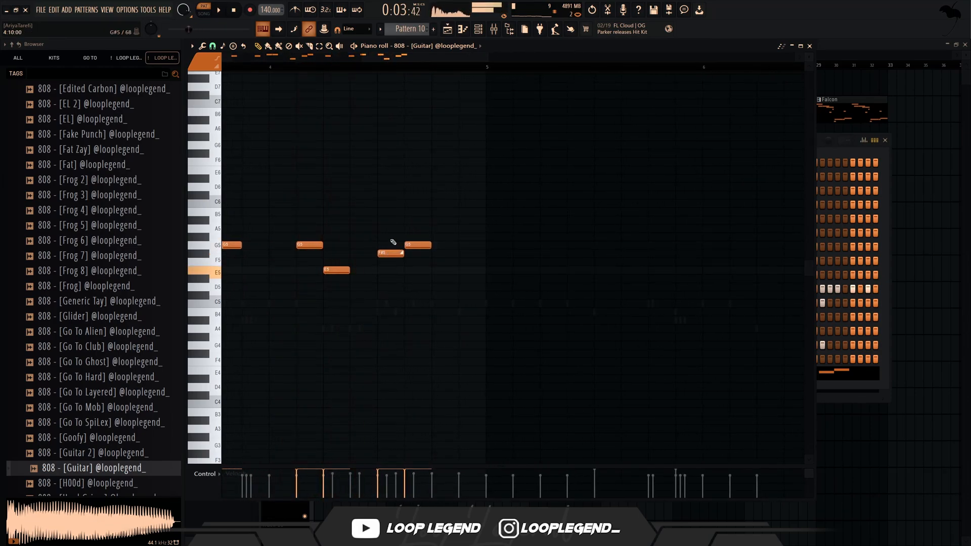
key(space)
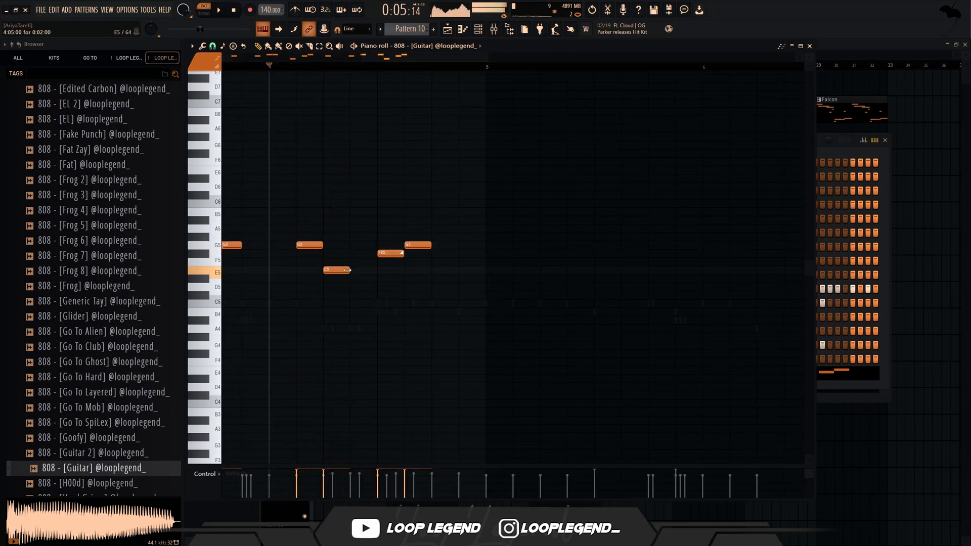
drag(368, 263, 445, 256)
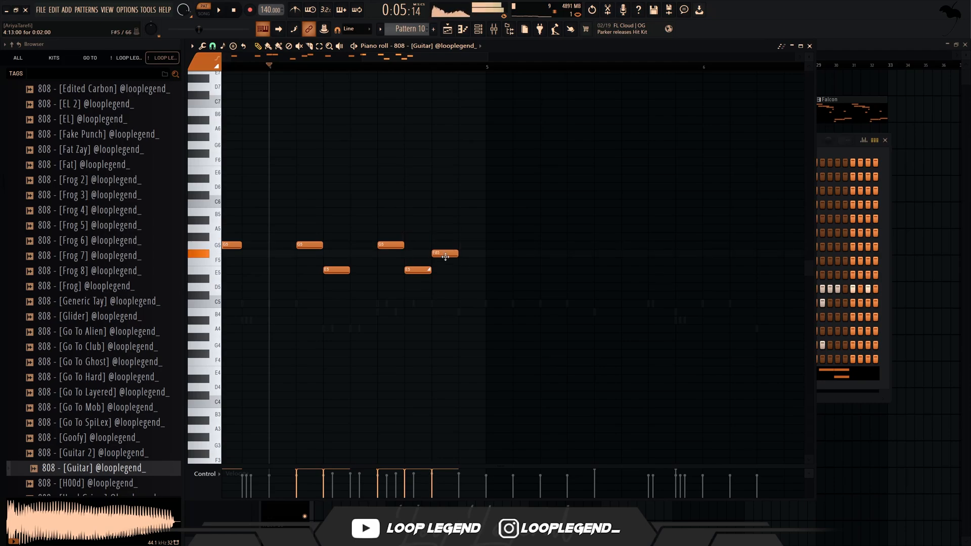
click(471, 245)
key(space)
scroll(469, 245, down, 3)
scroll(469, 245, up, 1)
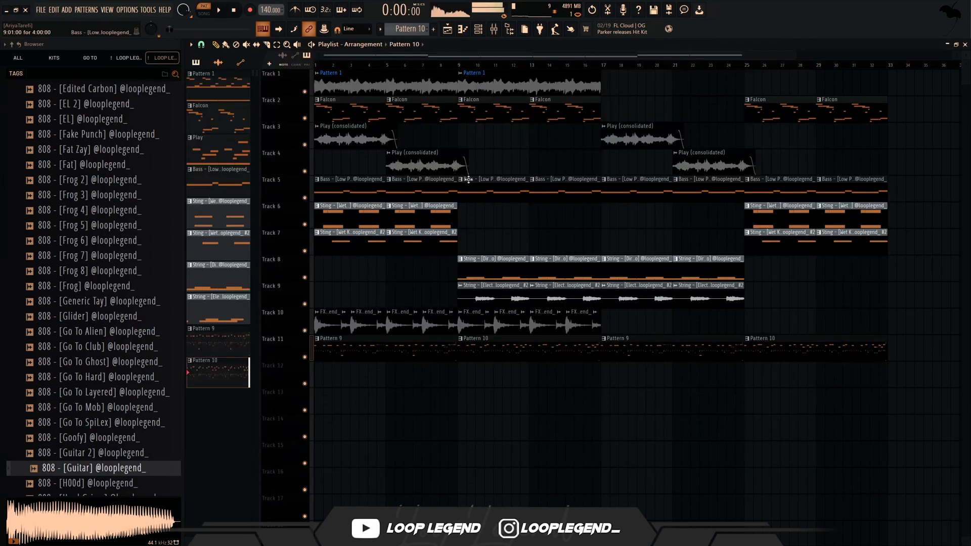
- In the second Bass - [Low Piano Brass] pattern, rework bars 1 and 2 to follow the 808 with G5, E5 and G5 notes
click(463, 180)
key(u)
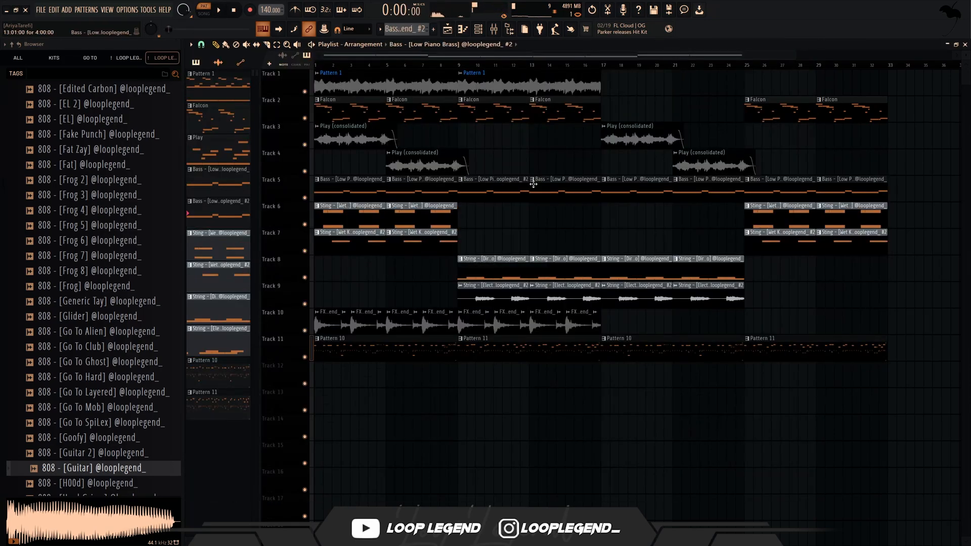
double_click(533, 185)
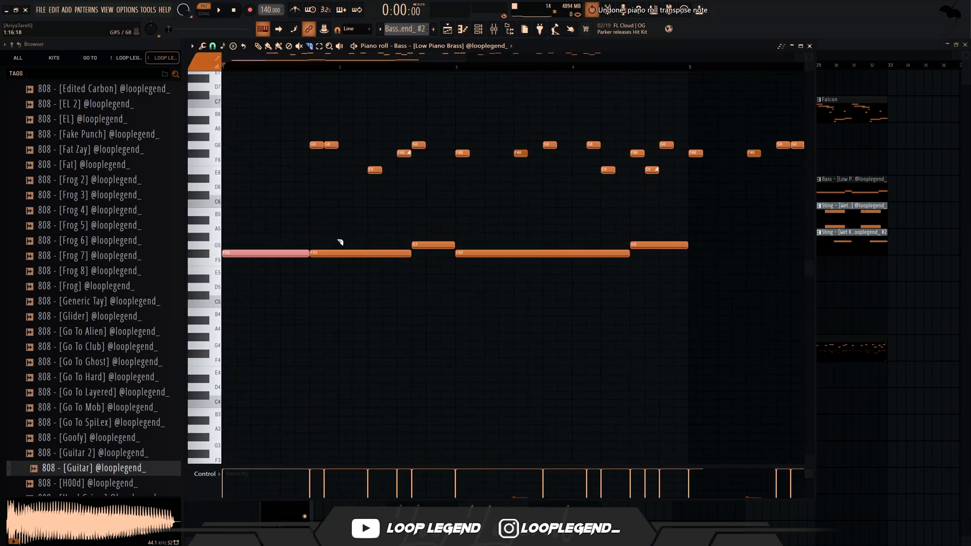
drag(339, 242, 412, 254)
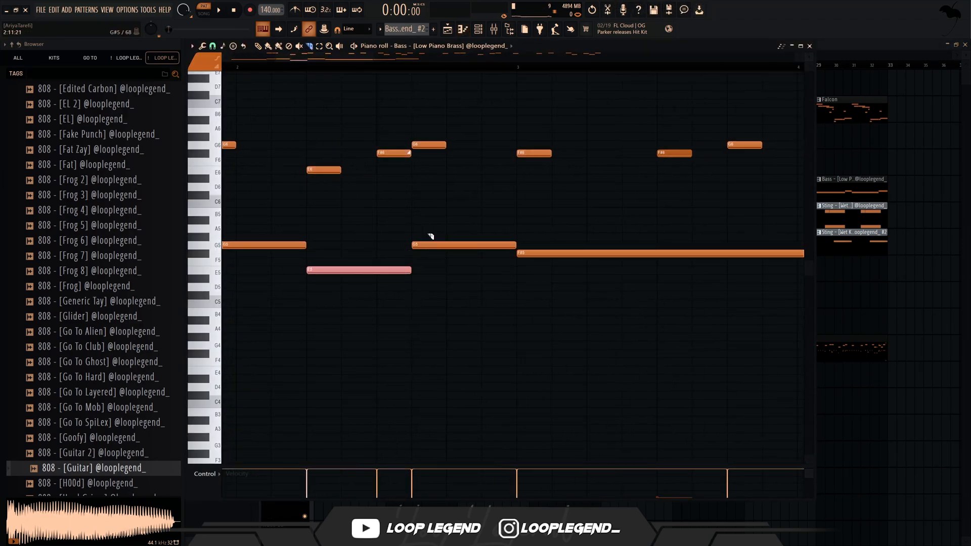
- Delete the pasted 808 guide notes in bar 2 and at the start of bar 3 above the bass line
scroll(410, 207, down, 1)
scroll(316, 195, down, 6)
scroll(322, 187, up, 2)
key(p)
right_click(285, 145)
right_click(325, 170)
key(ctrl+Down)
key(ctrl+z)
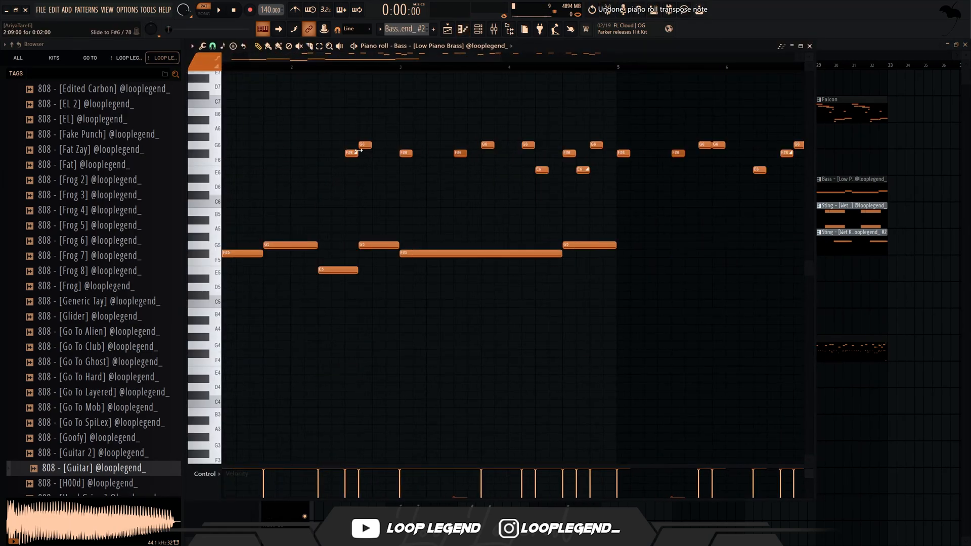
scroll(367, 143, right, 1)
right_click(373, 153)
scroll(384, 156, up, 1)
right_click(335, 156)
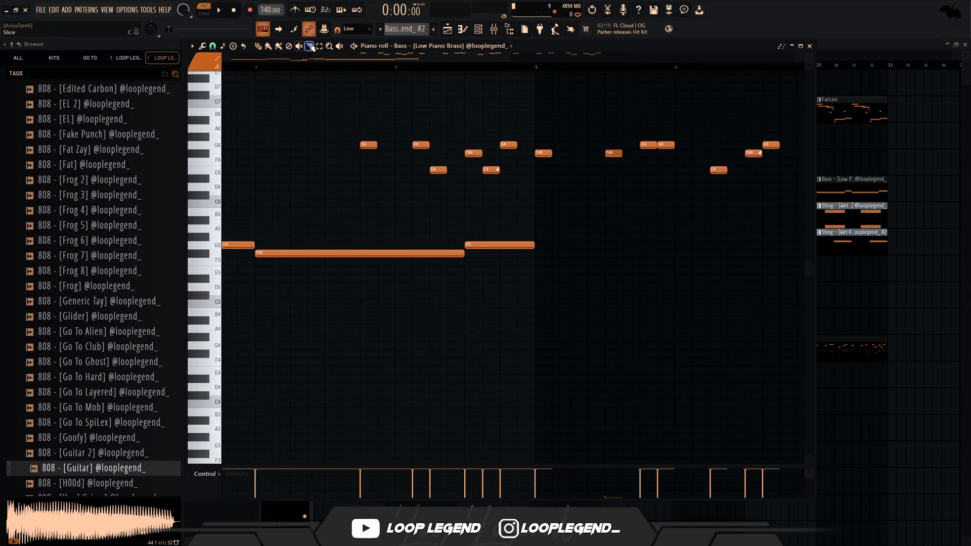
- Add Open Hat - [Dungen] from the 2025 Drum Kit as a new channel below Open Hat - [Duco]
key(space)
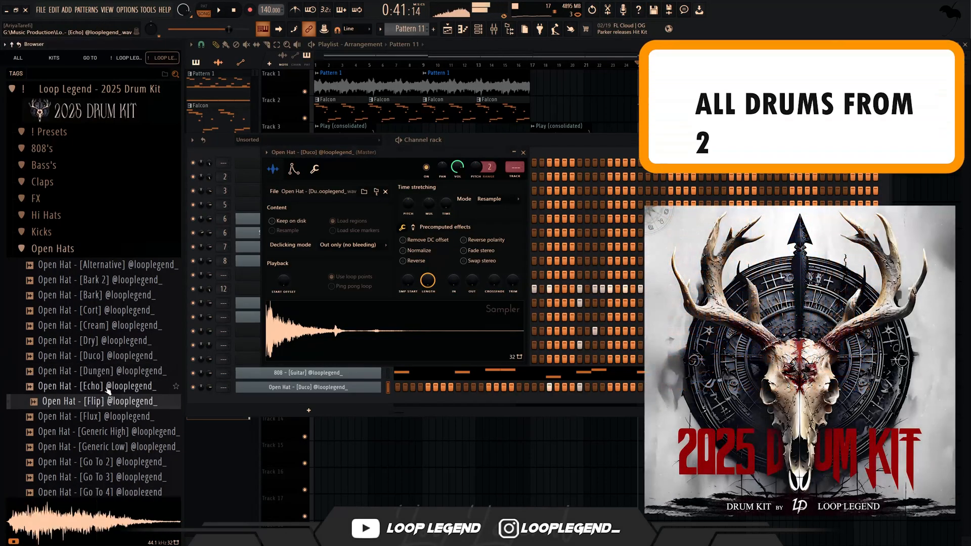
drag(101, 371, 388, 396)
key(space)
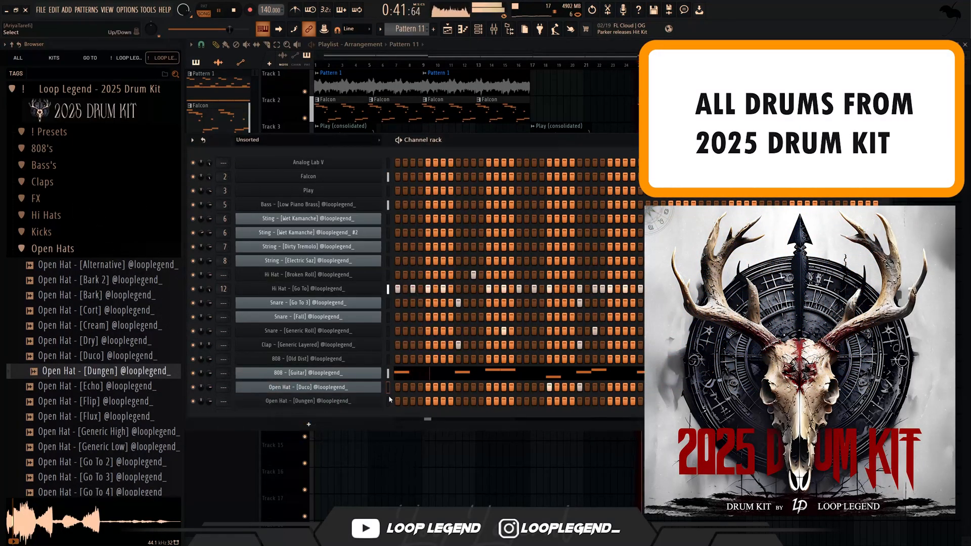
- Shorten the attack and lengthen the hold of the Open Hat - [Dungen] volume envelope
click(373, 402)
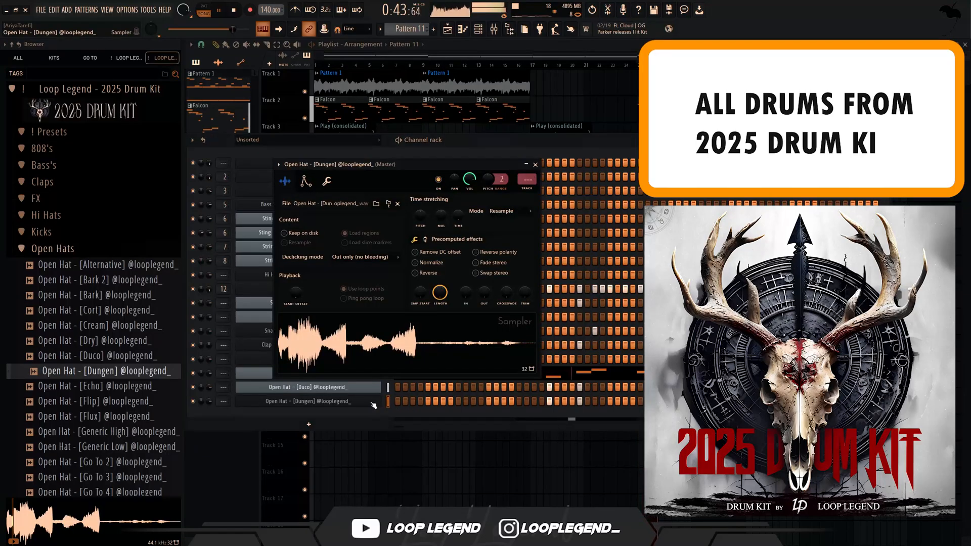
click(306, 181)
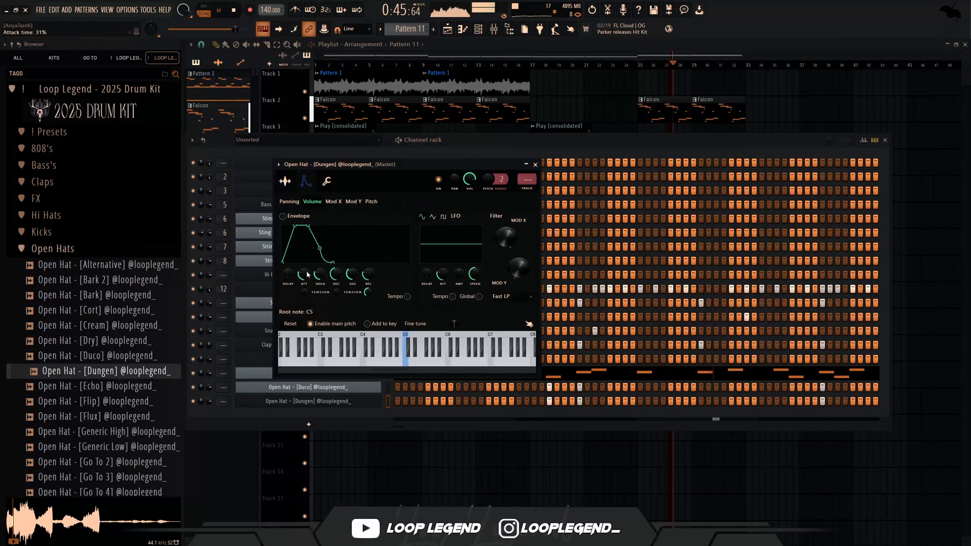
drag(306, 274, 305, 308)
drag(321, 273, 322, 222)
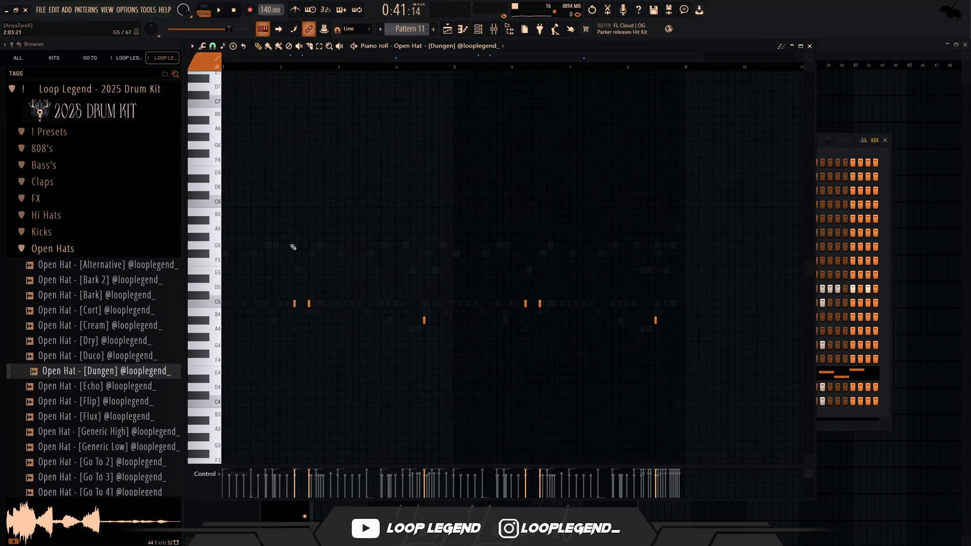
- In Pattern 11's Open Hat - [Dungen], lengthen the notes to one beat and lower the second note of each four-bar half to B4
key(ctrl+a)
scroll(294, 253, up, 5)
drag(331, 305, 303, 312)
scroll(368, 306, down, 5)
key(ctrl+d)
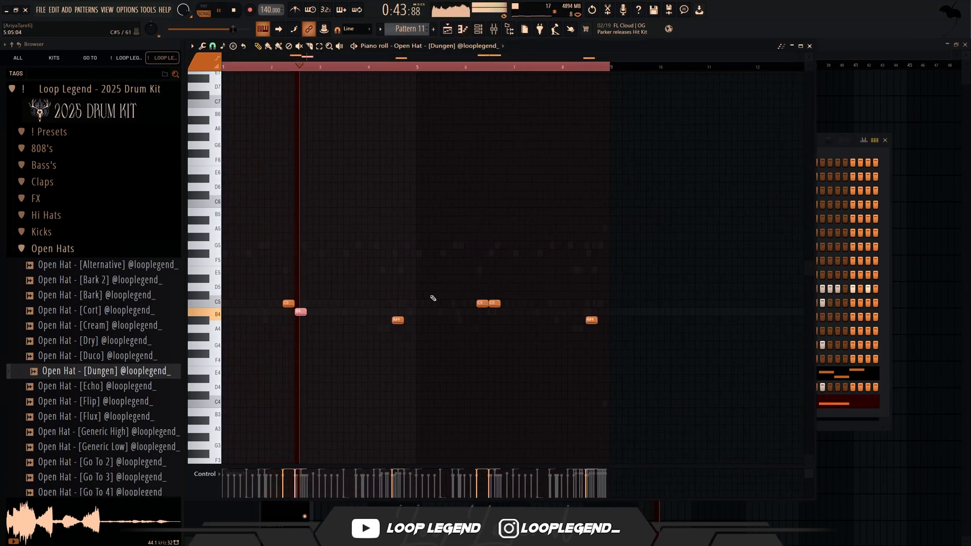
drag(496, 305, 496, 313)
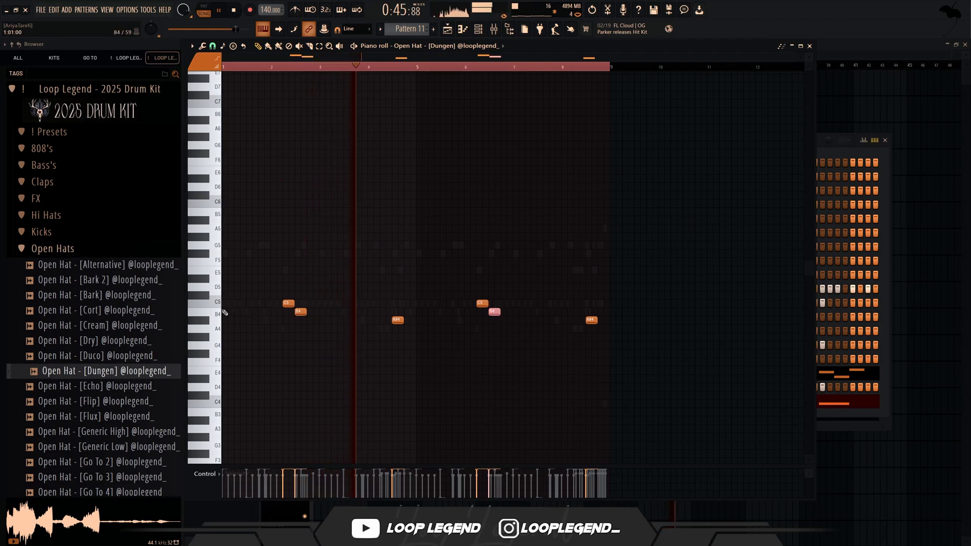
drag(225, 313, 519, 312)
drag(305, 312, 314, 313)
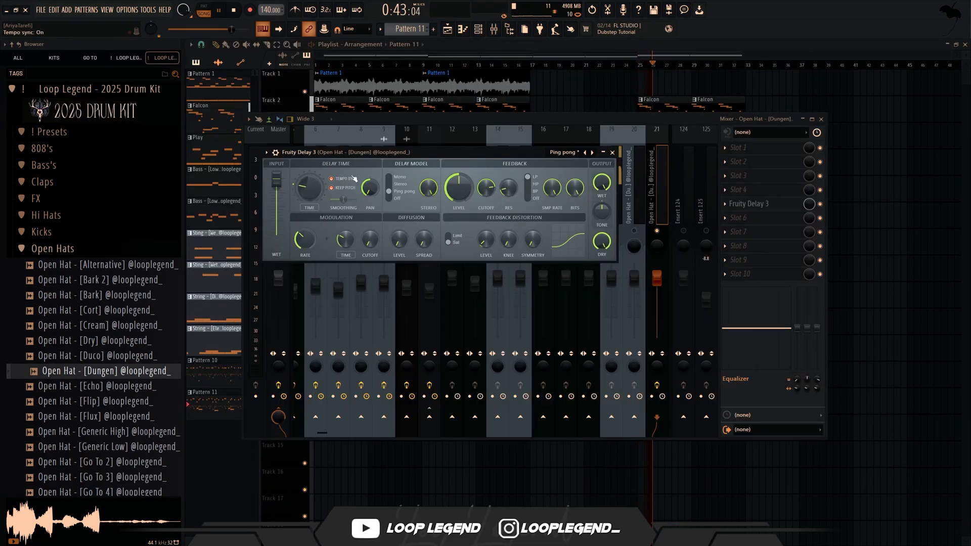
- Close Fruity Delay 3 on the Open Hat - [Dungen] track and load the Punchy Master 2025 preset in the mixer
click(611, 153)
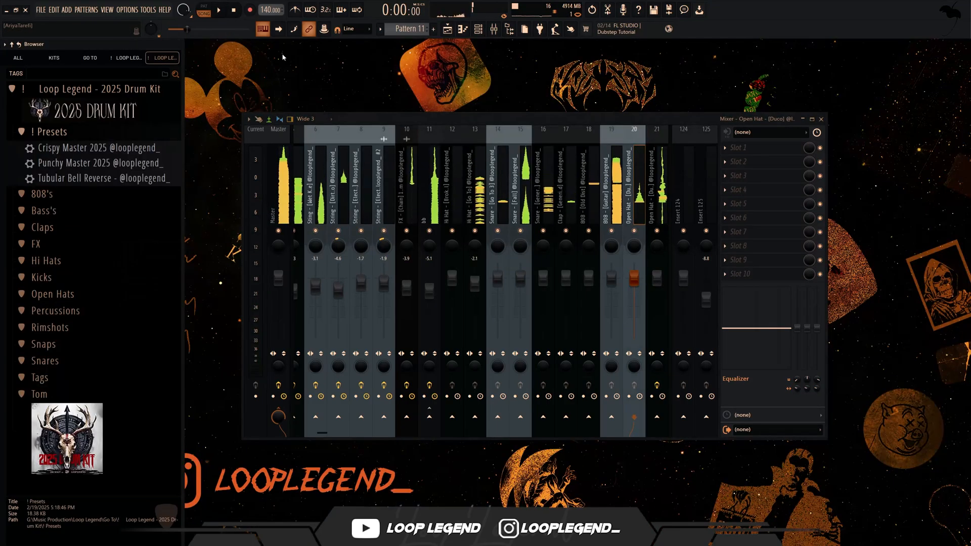
drag(363, 125, 311, 128)
key(space)
drag(135, 162, 373, 212)
key(space)
- Set the mixer levels to -9.5 dB for bb, -4.3 dB for Hi Hat - [Go To] and 0.7 dB for Hi Hat - [Broken Roll]
right_click(373, 289)
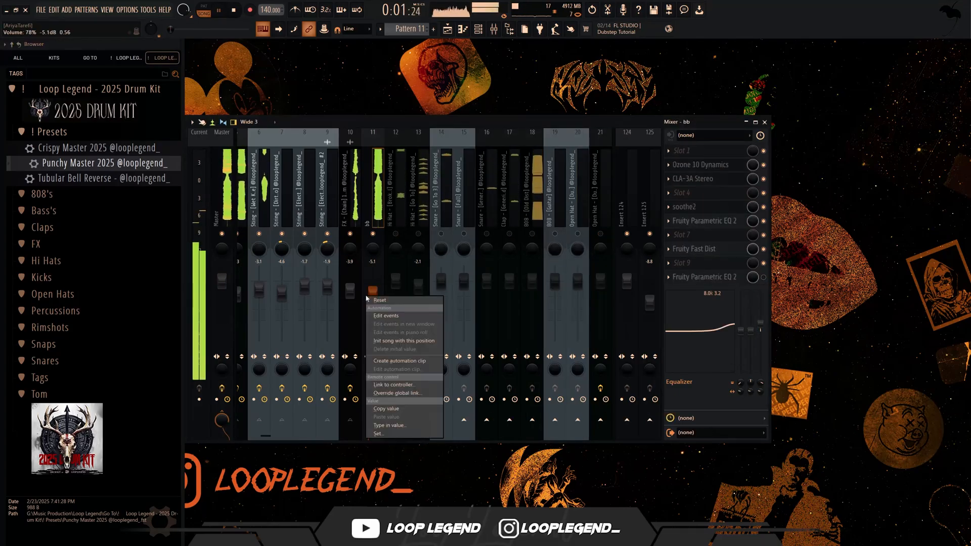
click(380, 293)
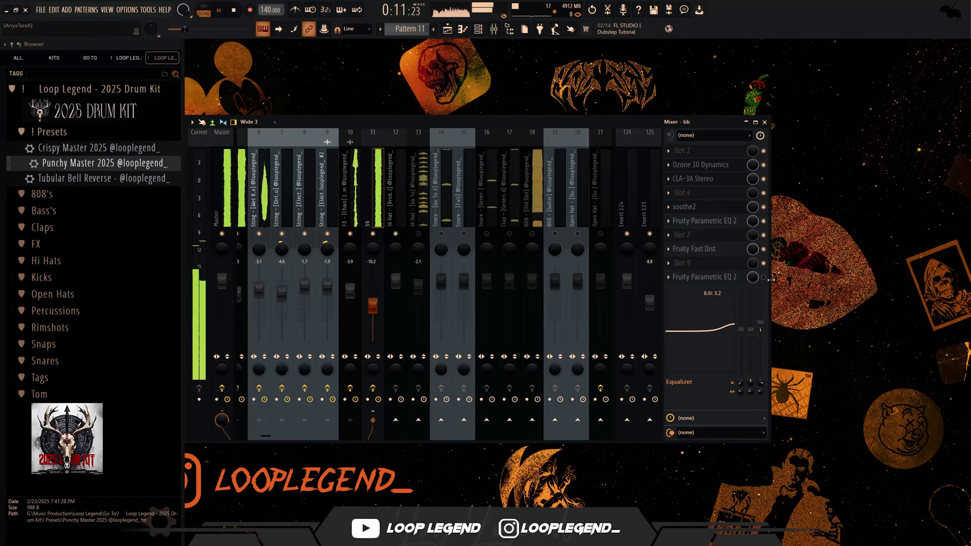
click(419, 222)
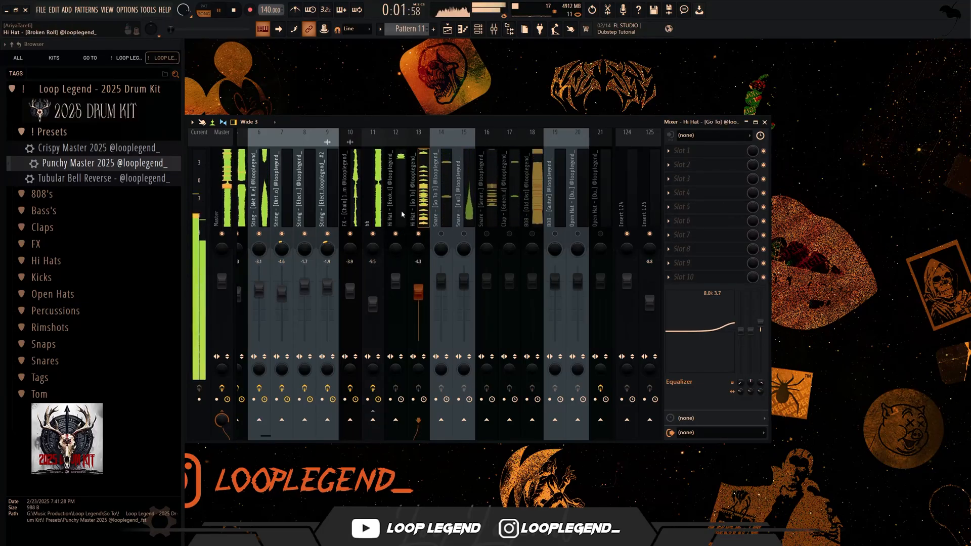
click(394, 265)
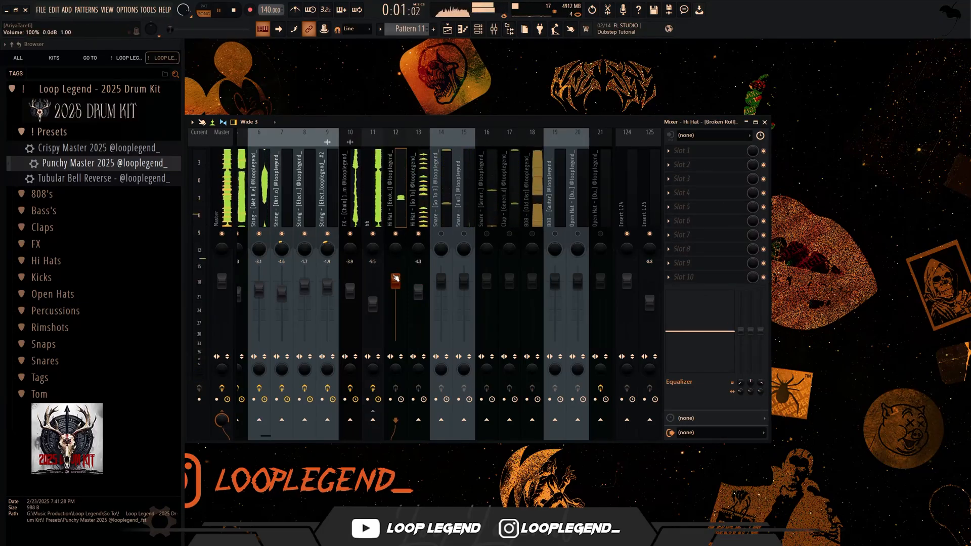
scroll(395, 278, up, 1)
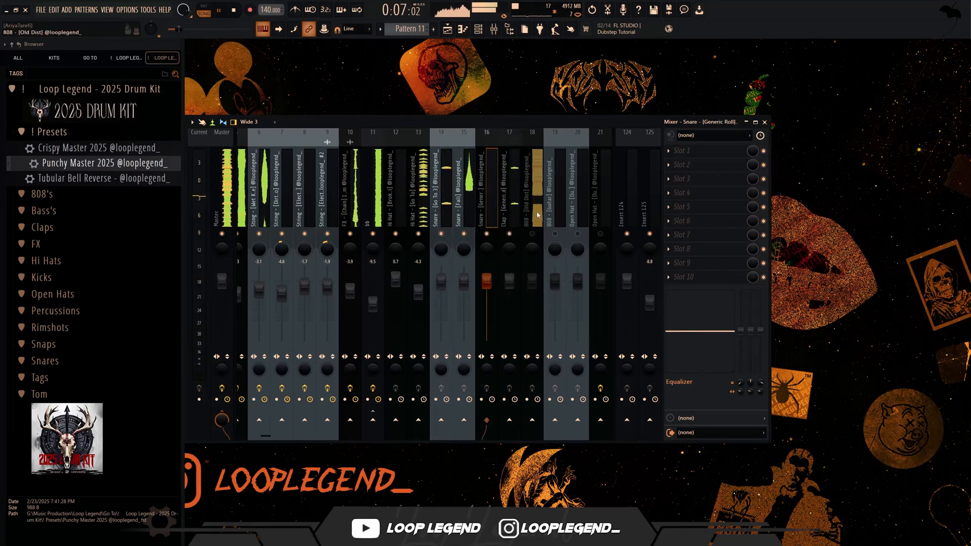
- Place an empty insert after the clap as mixer track 18 and route the three snares and the clap only to it
key(space)
click(618, 187)
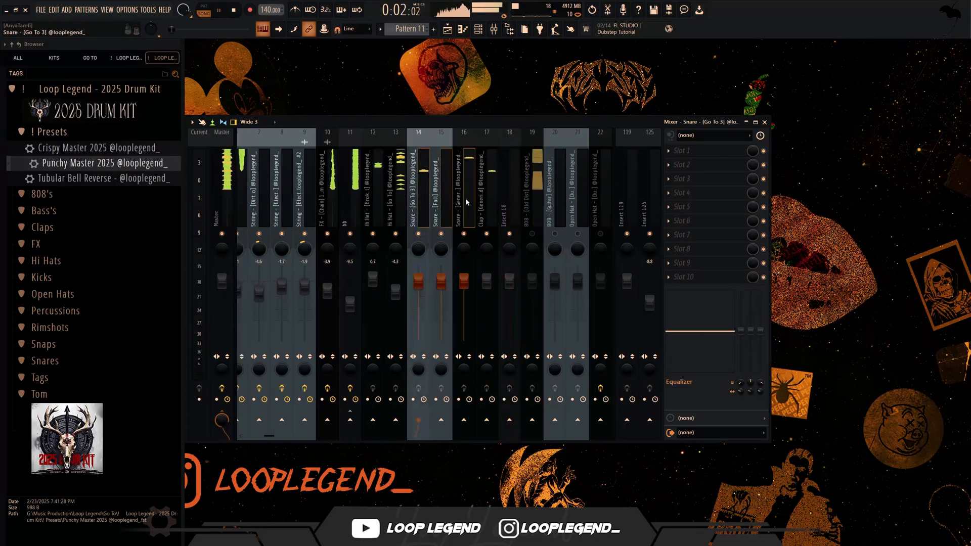
click(504, 171)
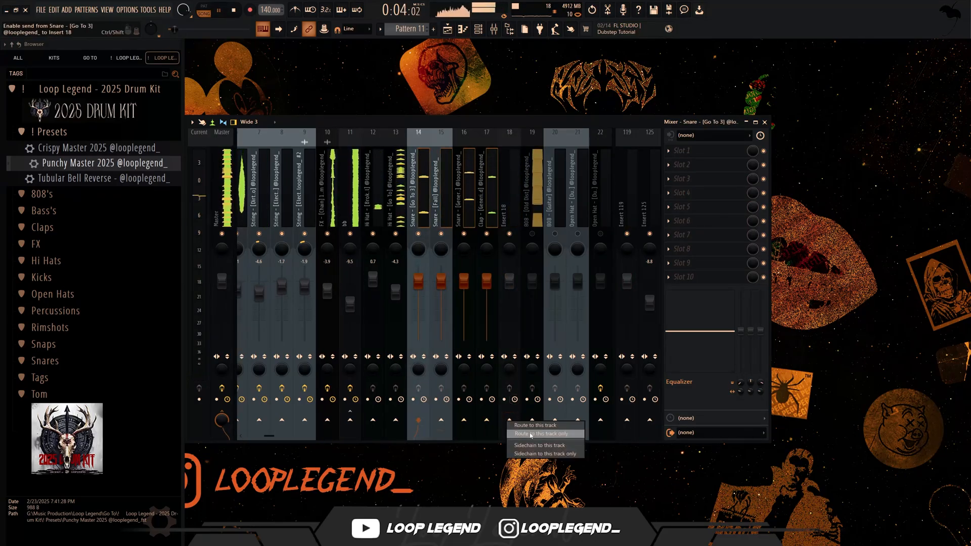
click(463, 192)
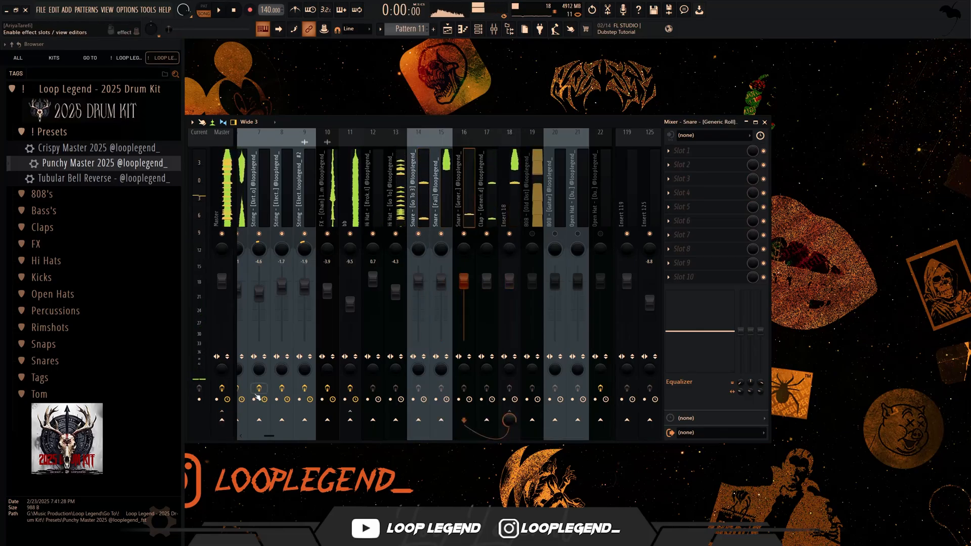
- Route the Snare - [Generic Roll] and Snare - [Fall] tracks to the master only
key(space)
right_click(222, 420)
click(265, 433)
scroll(227, 410, up, 2)
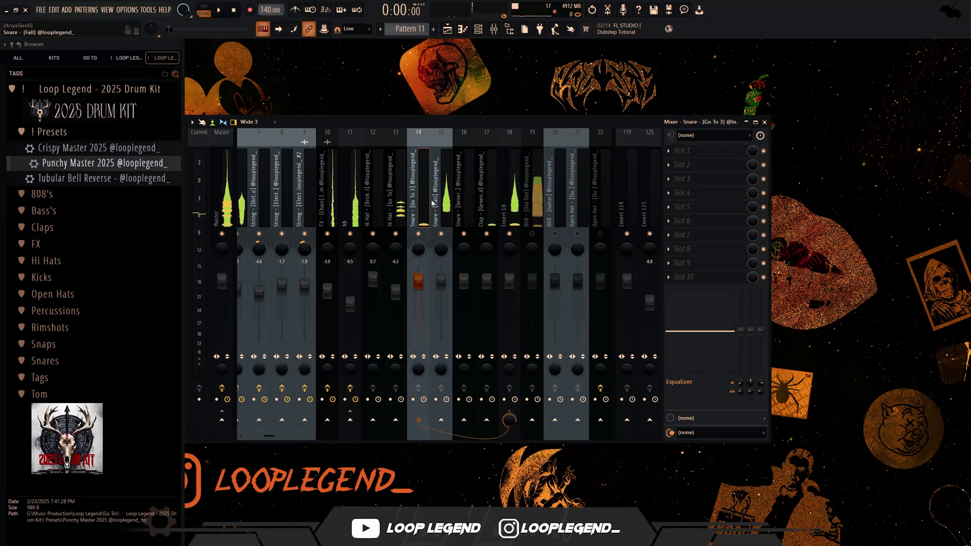
scroll(227, 402, down, 1)
right_click(222, 419)
click(270, 428)
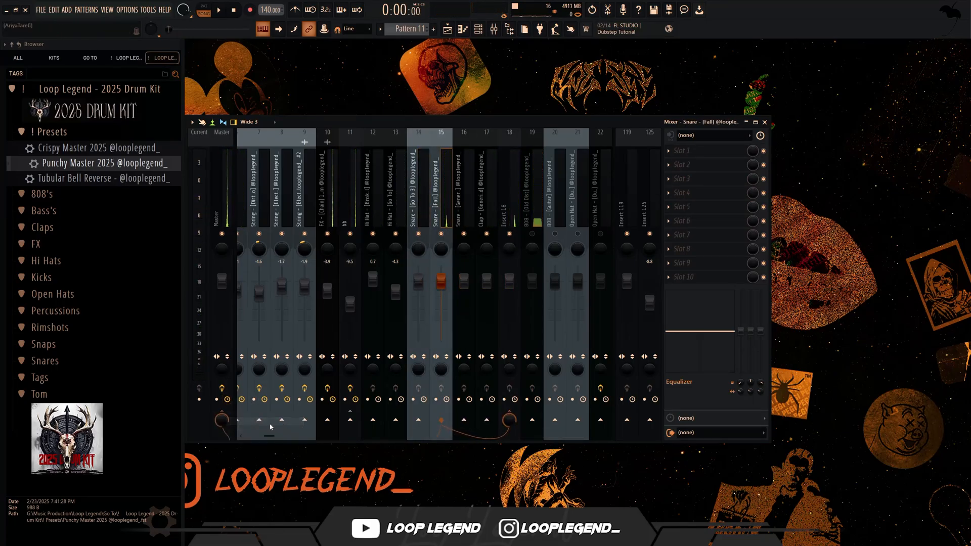
right_click(227, 416)
click(256, 435)
- Move the Snare - [Go To 3] mixer track two slots over so it sits directly before the clap
click(414, 202)
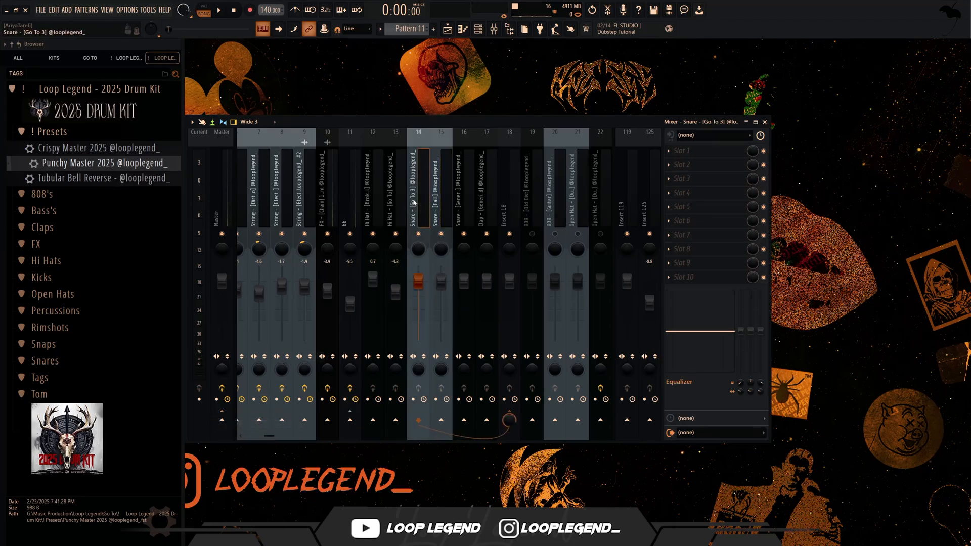
key(alt+Right)
key(alt+Right)
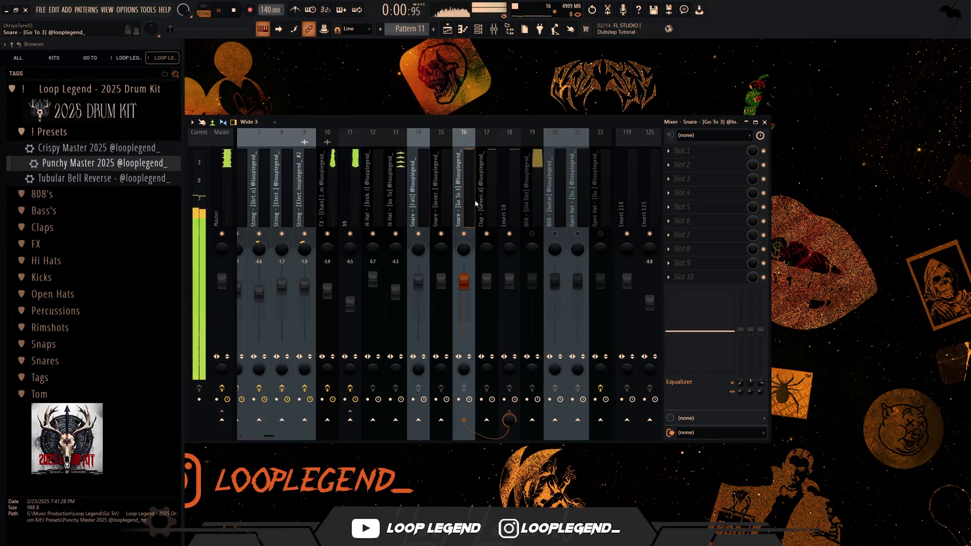
click(497, 206)
- Load Fresh Air on insert 18 and choose its Clap Lifter preset
click(504, 183)
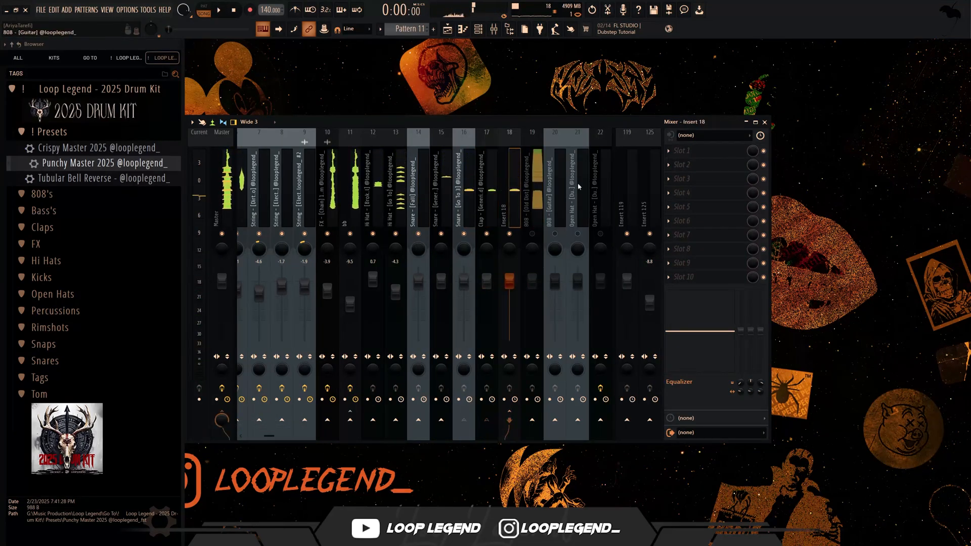
click(690, 151)
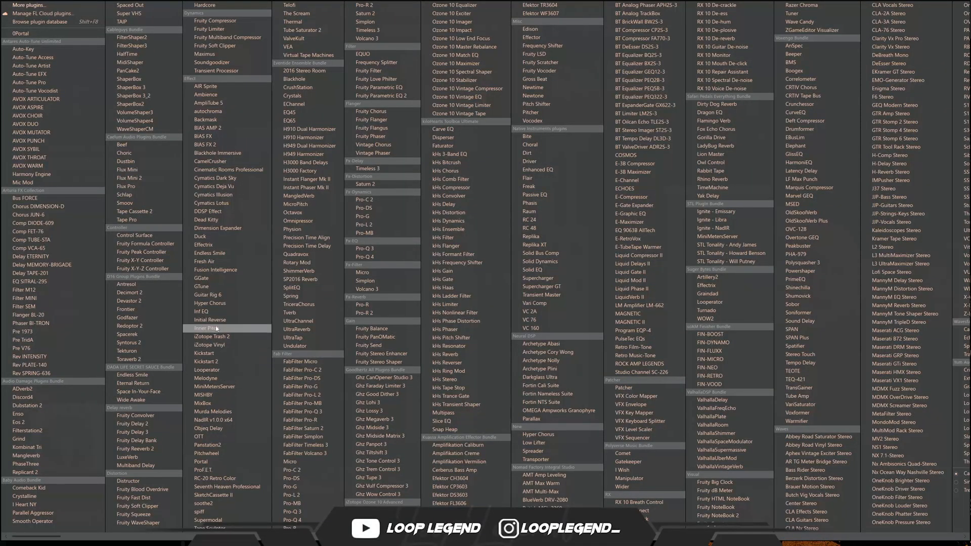
click(217, 262)
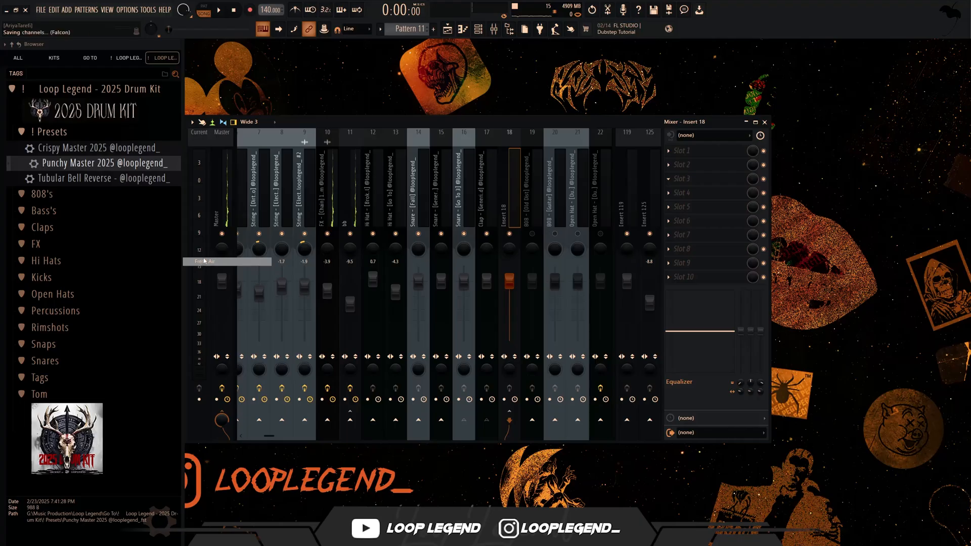
click(304, 96)
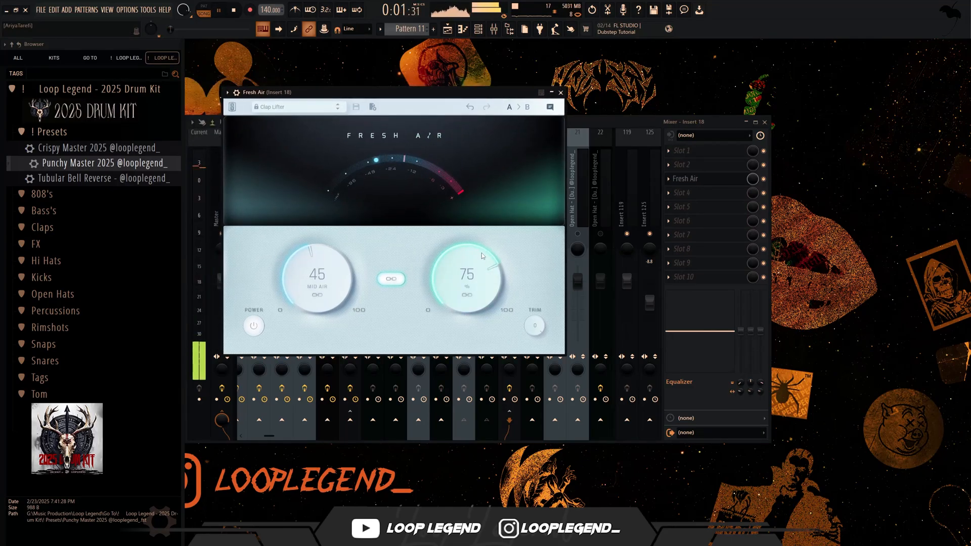
- Set the mixer levels of insert 18 to -4.3 dB, Snare - [Fall] to 1.4 dB and Snare - [Generic Roll] to -1.4 dB
drag(482, 253, 479, 283)
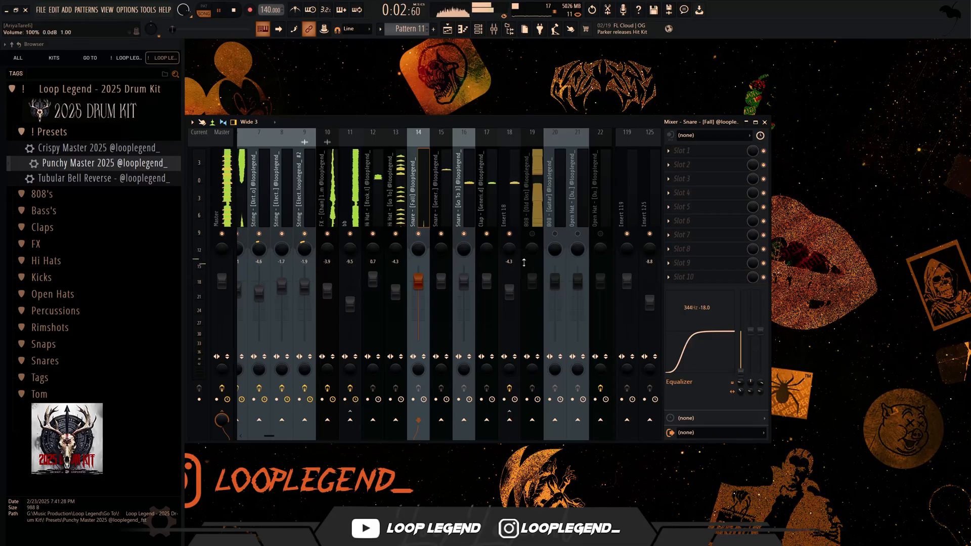
click(446, 211)
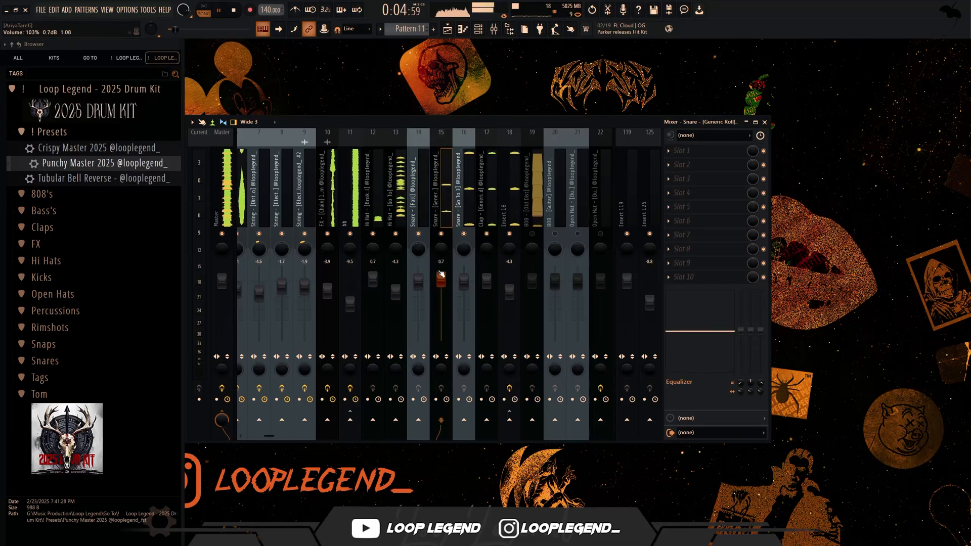
click(428, 231)
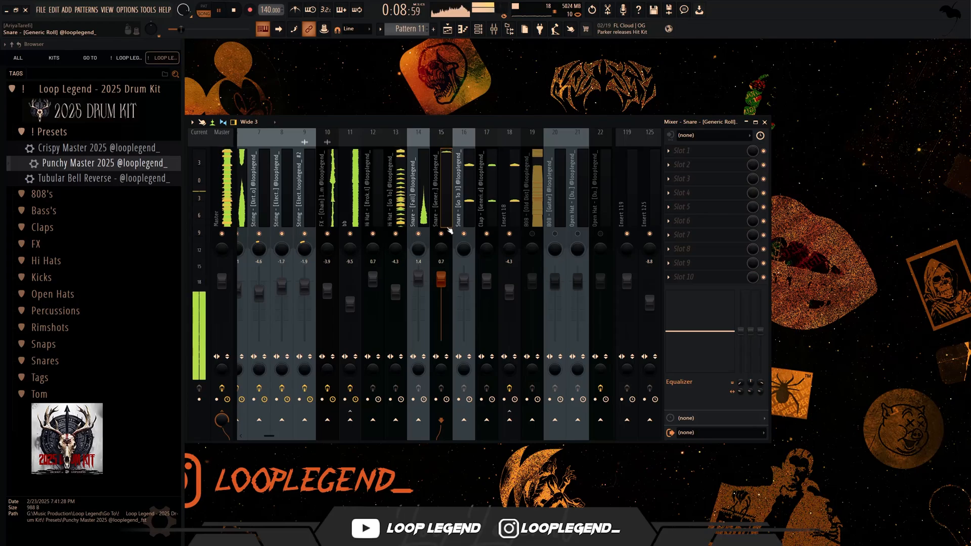
drag(441, 279, 442, 287)
- Set the 808 - [Old Dist] mixer level to -0.4 dB and move the song playback position to bar 25
click(529, 257)
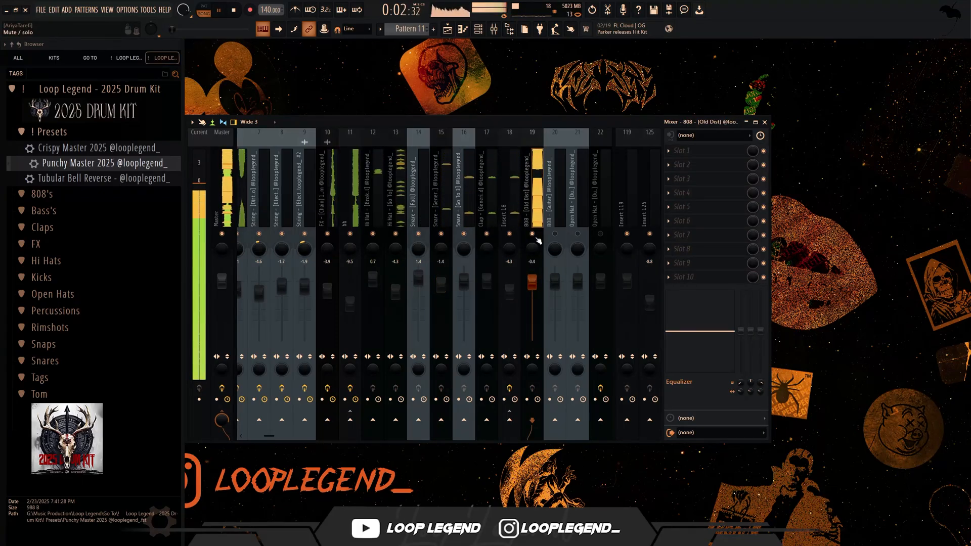
key(F9)
key(F5)
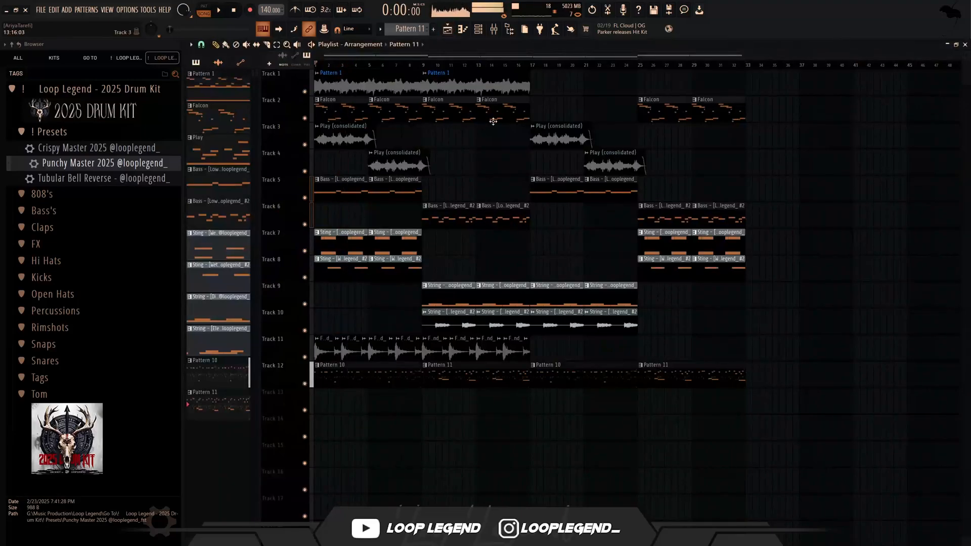
click(639, 69)
key(F5)
key(F9)
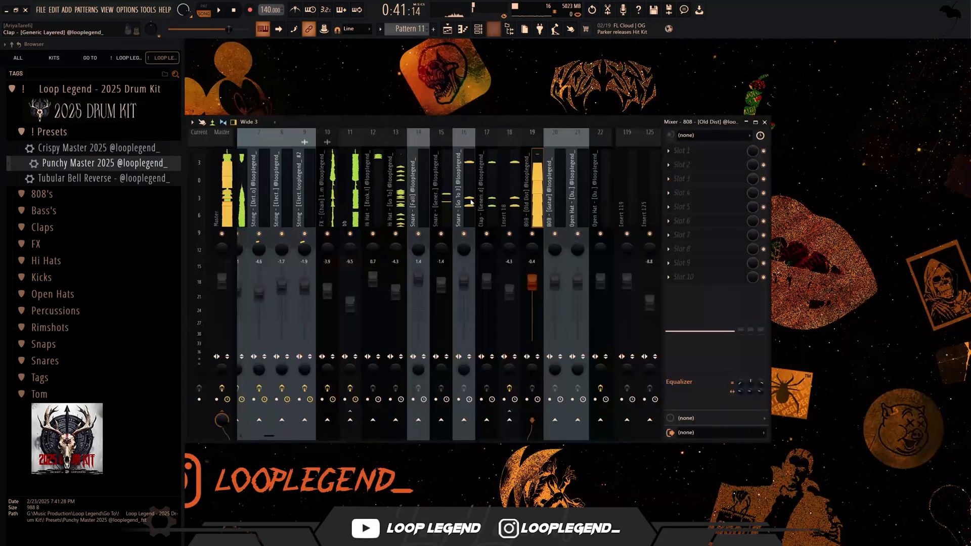
- Set the 808 - [Guitar] mixer level to 0.6 dB and lower both open hat tracks while the song plays
scroll(583, 183, down, 5)
click(481, 206)
key(space)
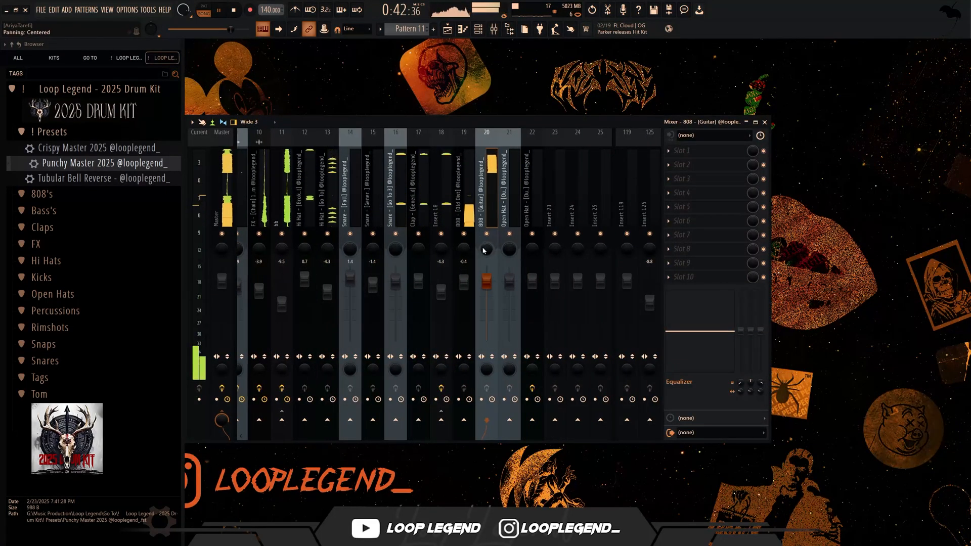
click(509, 245)
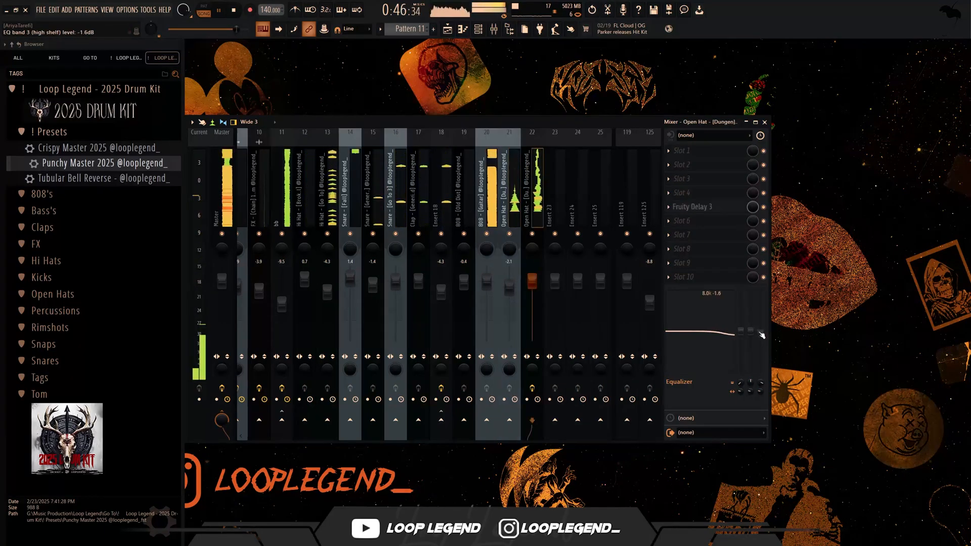
click(536, 289)
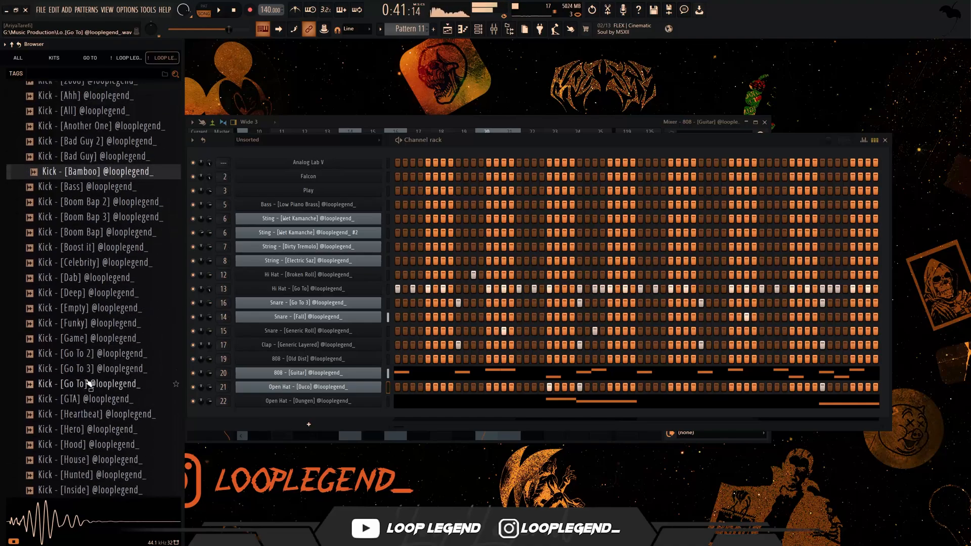
- Add the Kick - [Deep] sample as a new channel after the open hats, with the same note rhythm as 808 - [Guitar]
scroll(97, 242, down, 5)
click(99, 248)
drag(104, 202, 386, 395)
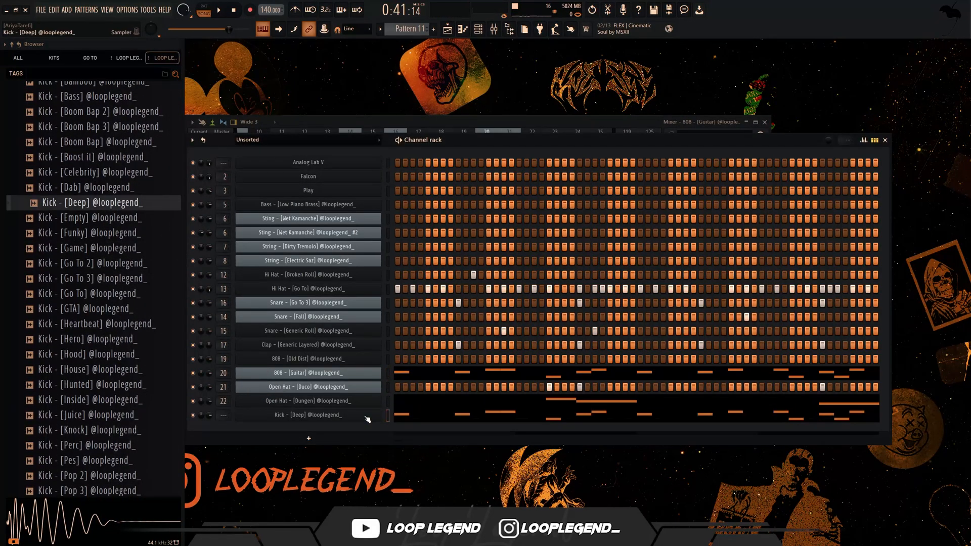
- Route Kick - [Deep] to mixer track 23 and set its level to -2.1 dB
click(304, 415)
key(F7)
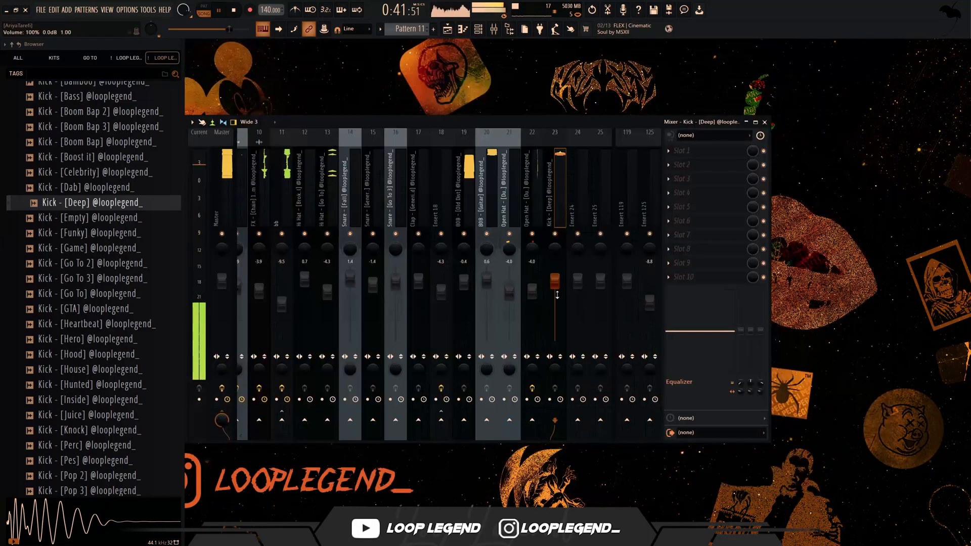
drag(557, 294, 556, 301)
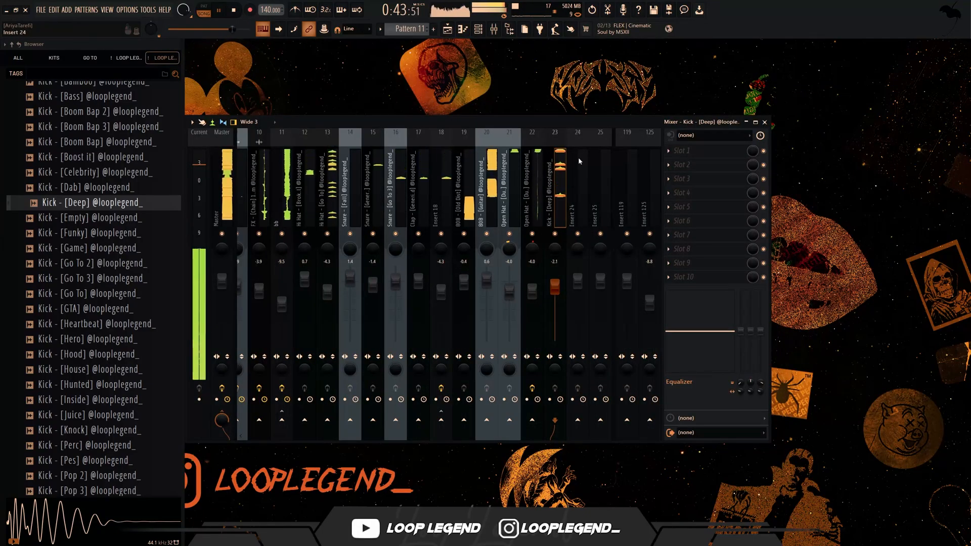
drag(581, 122, 606, 108)
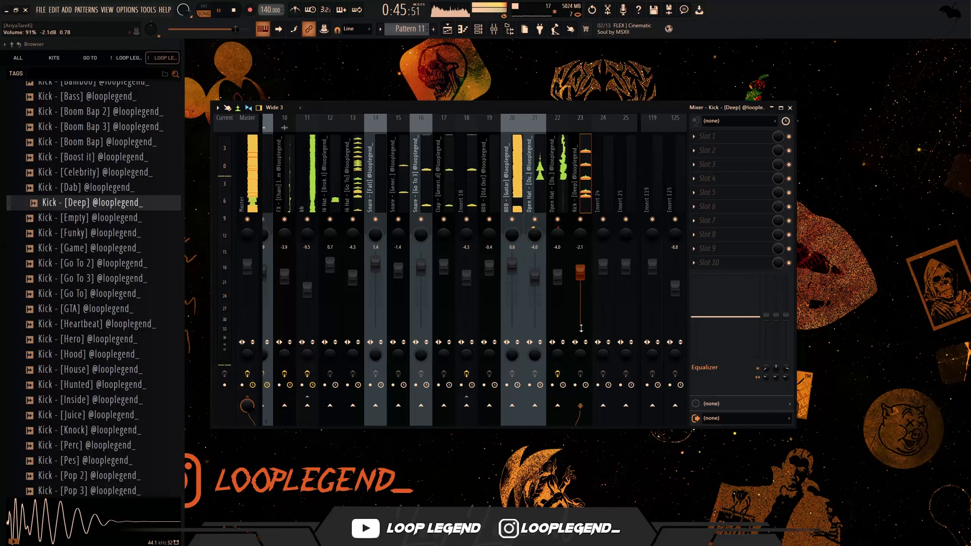